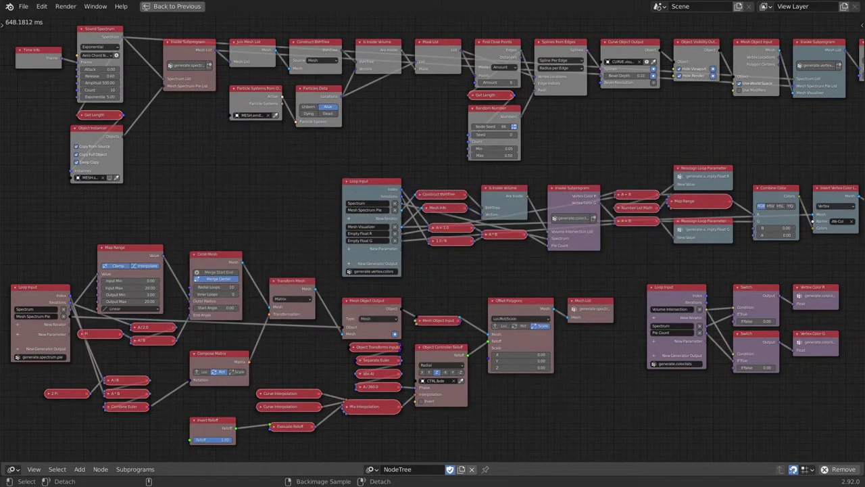
Step: Examine the whole node tree and its spectrum pie network with the sidebar shown
key(n)
key(Home)
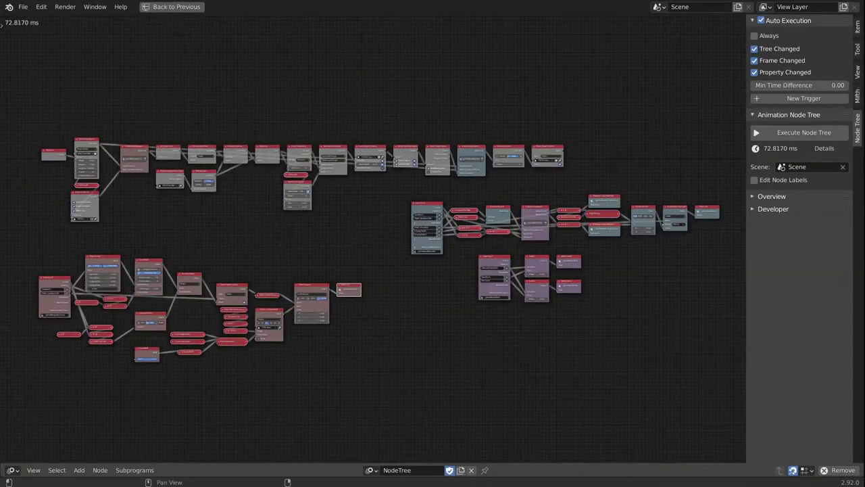
middle_drag(315, 244, 350, 252)
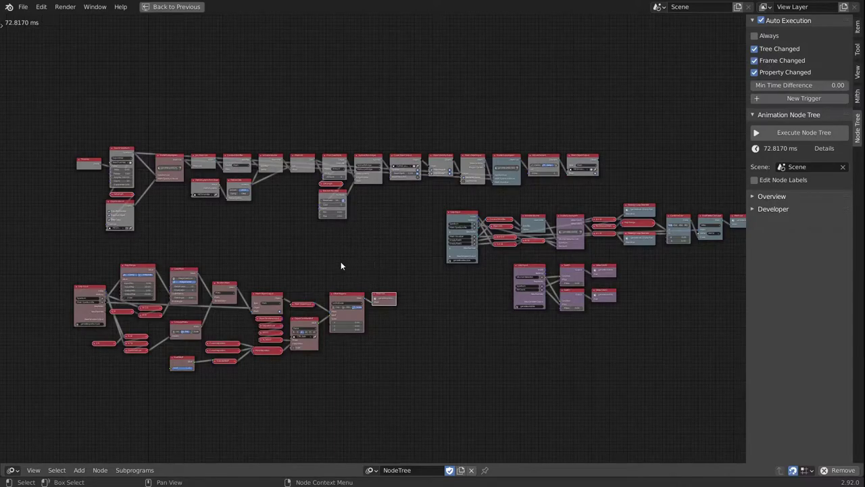
middle_drag(341, 265, 354, 242)
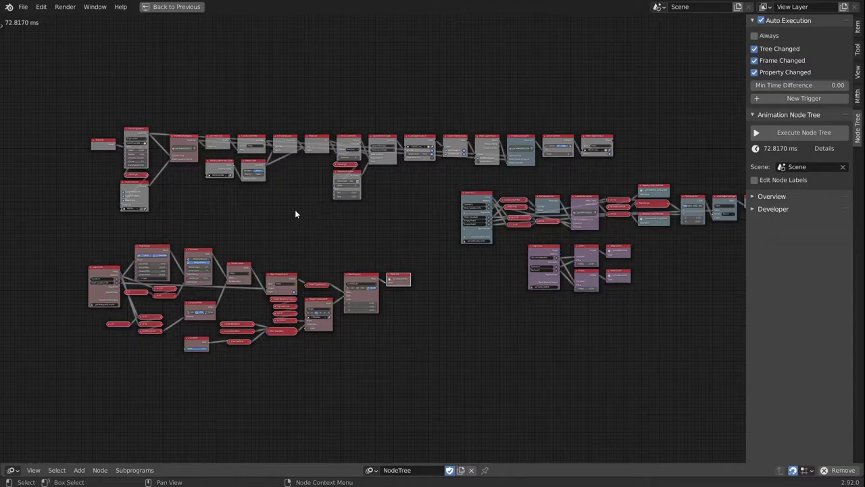
middle_drag(250, 209, 302, 237)
scroll(222, 205, up, 2)
scroll(295, 245, up, 3)
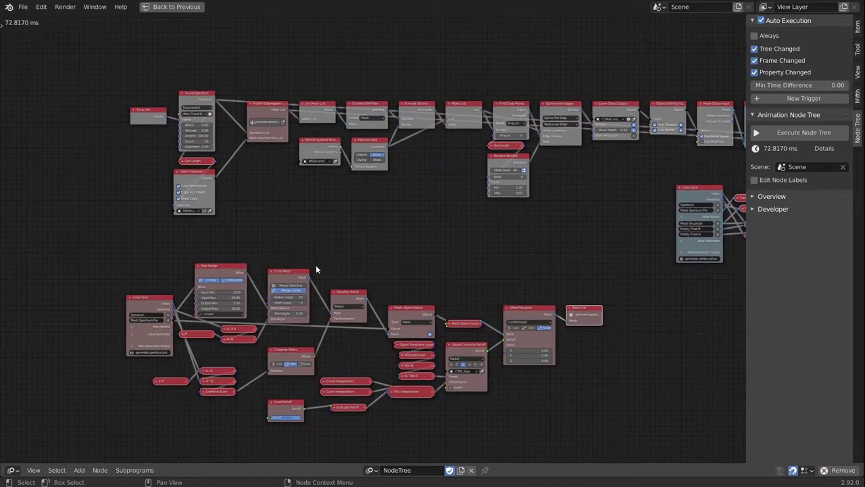
middle_drag(315, 269, 293, 177)
middle_drag(453, 174, 429, 182)
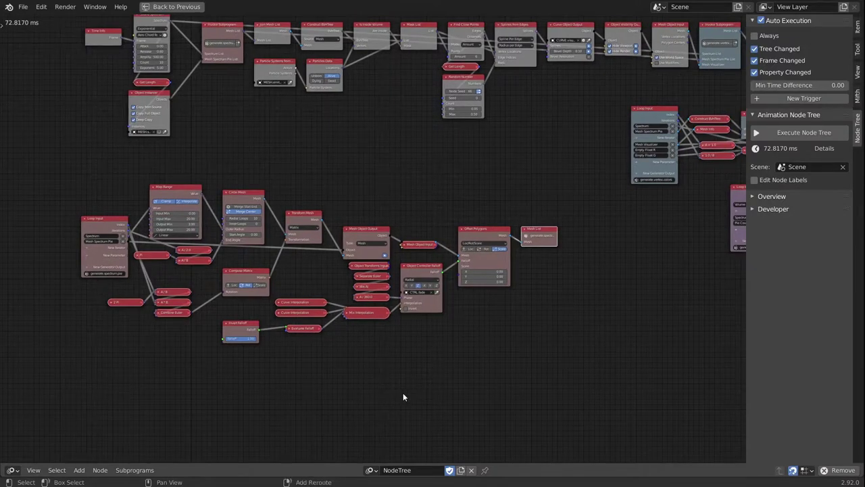
middle_drag(421, 353, 387, 355)
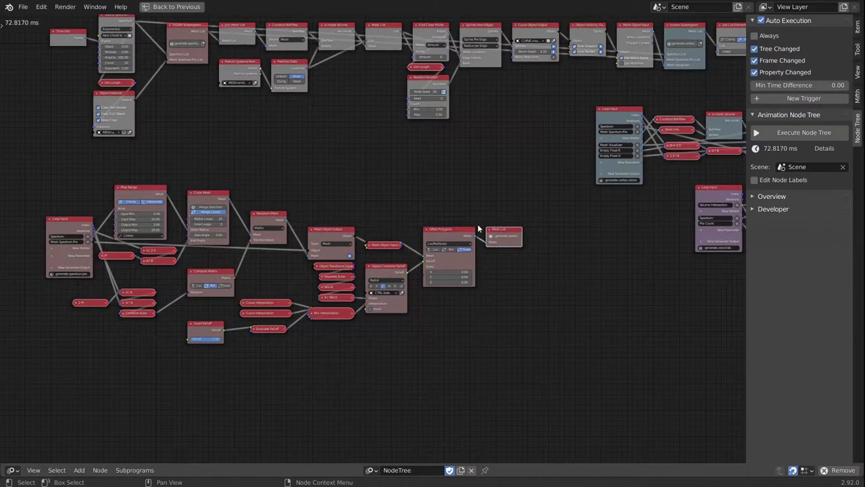
Step: Add a Frame layout node in the empty area below the spectrum pie network
middle_drag(478, 229, 413, 269)
key(shift+a)
mouse_move(381, 393)
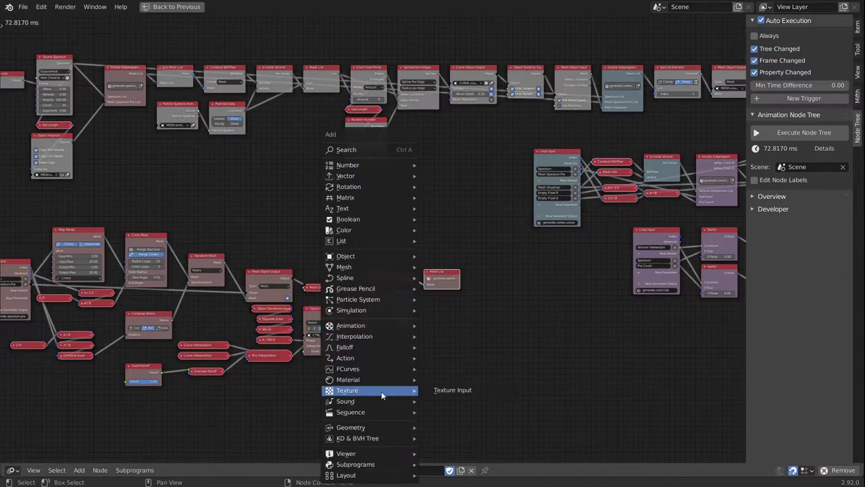
mouse_move(355, 475)
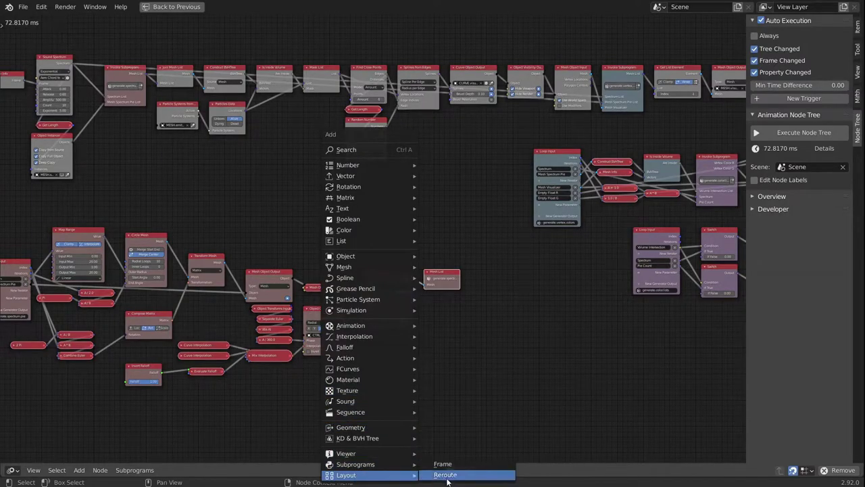
click(441, 463)
click(350, 406)
Step: Place all nodes of the spectrum pie network, from Loop Input to Mesh List, inside the frame
middle_drag(385, 381, 422, 341)
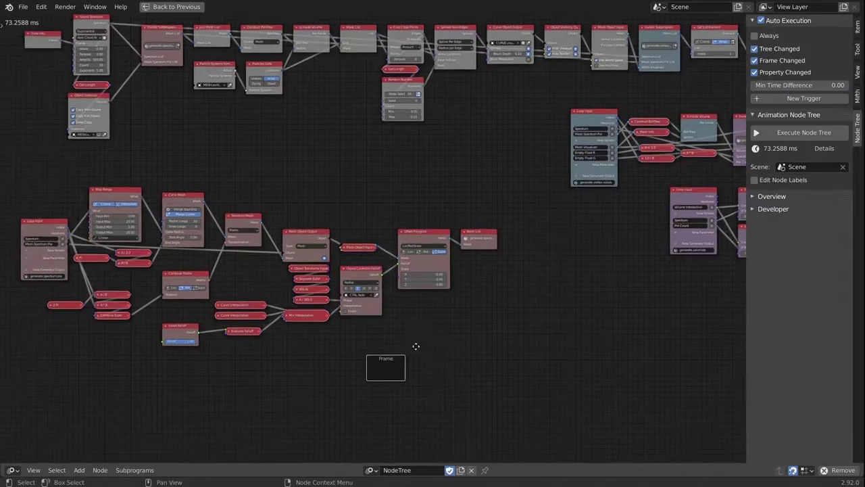
scroll(422, 341, down, 1)
drag(112, 181, 563, 314)
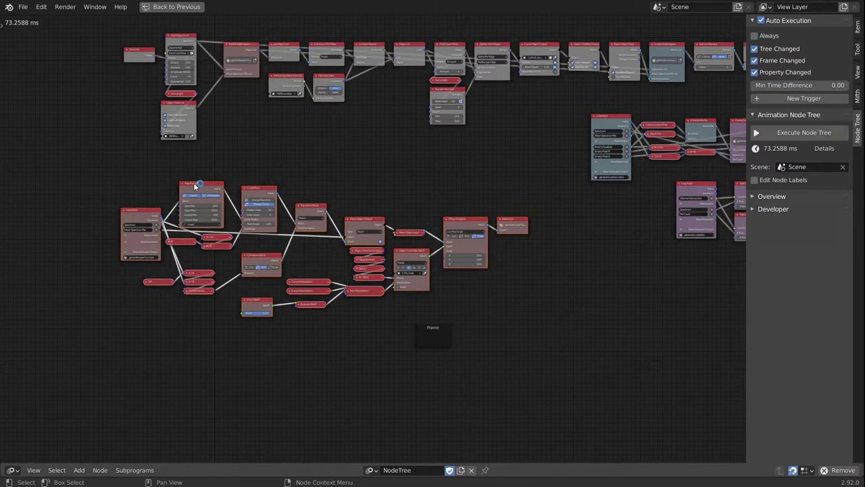
drag(195, 186, 481, 344)
drag(581, 340, 316, 194)
click(367, 390)
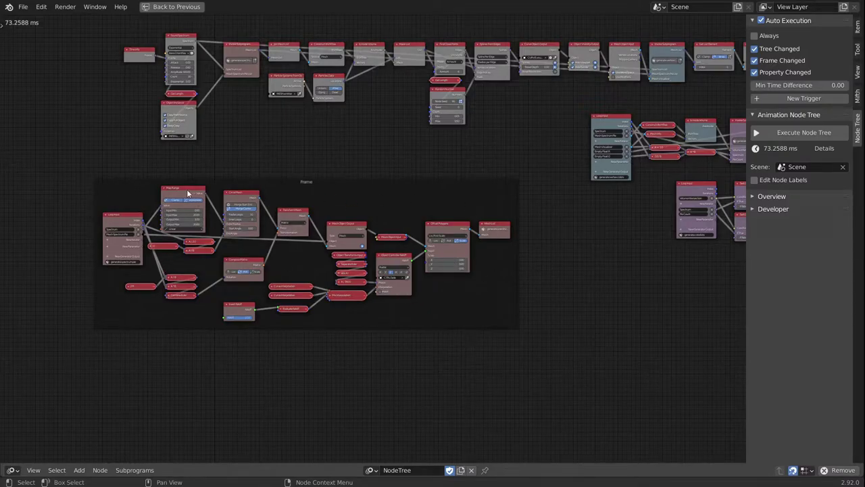
Step: Label the frame around the spectrum pie network "Generate Spectrum Pie"
drag(317, 191, 386, 193)
scroll(338, 196, up, 3)
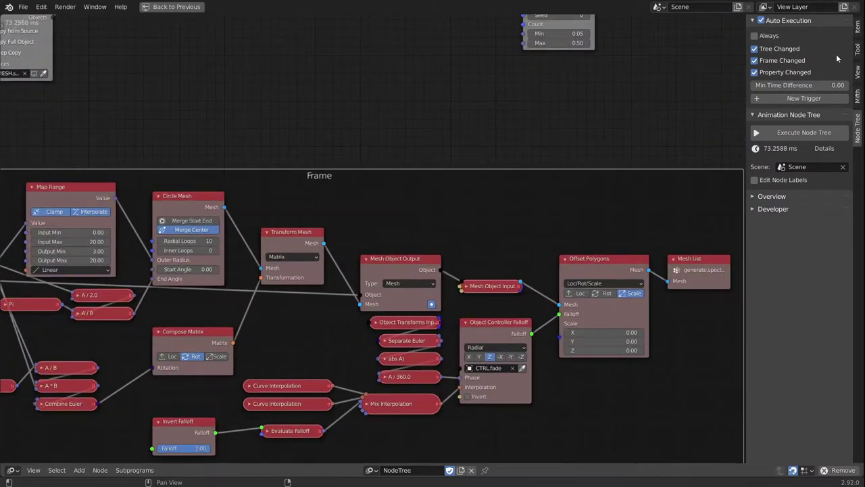
click(858, 32)
click(814, 67)
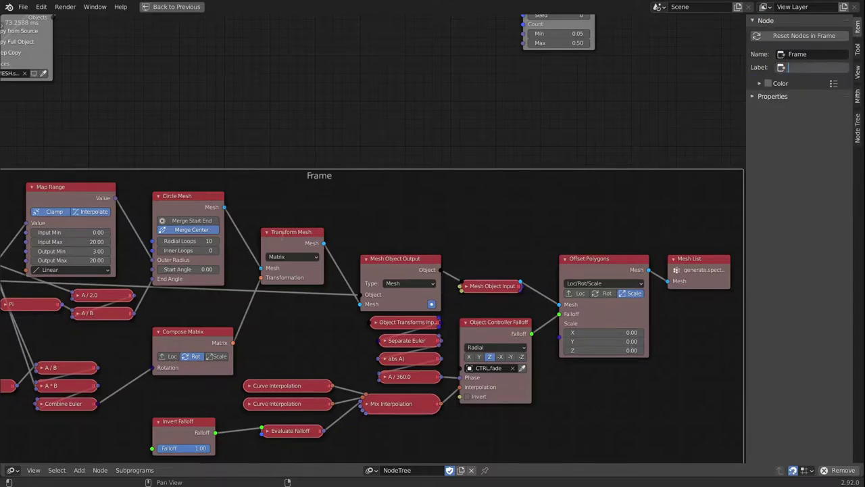
click(315, 133)
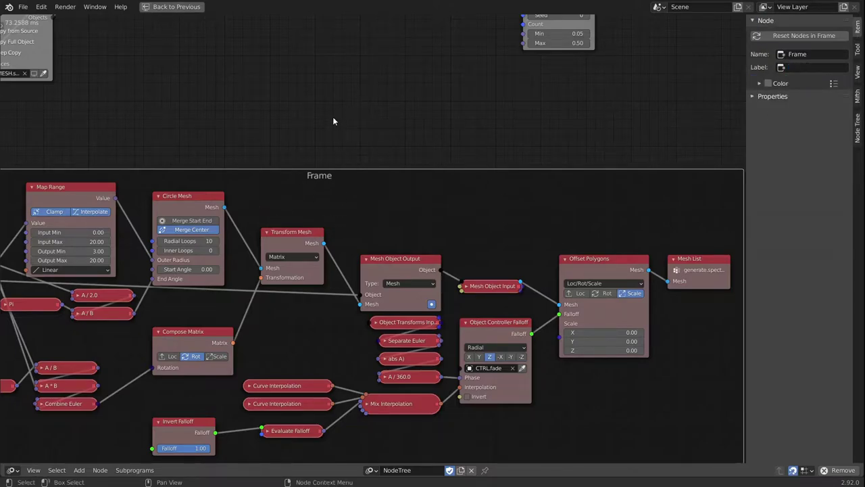
middle_drag(217, 195, 326, 142)
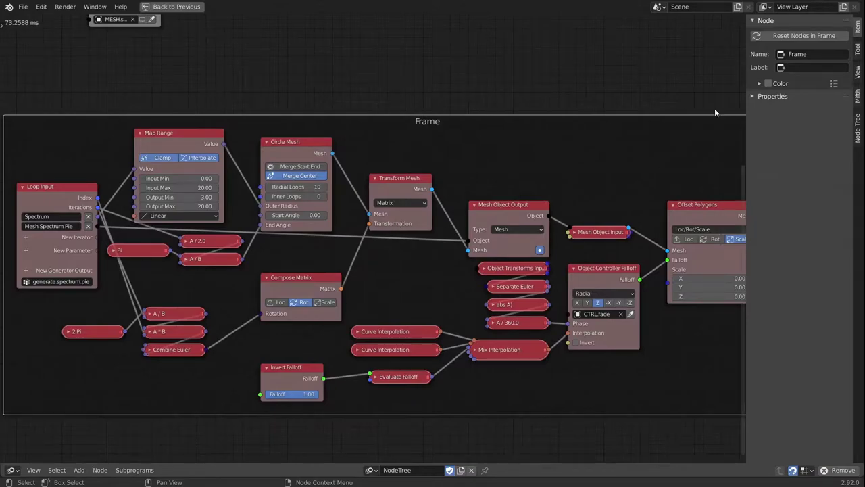
click(799, 68)
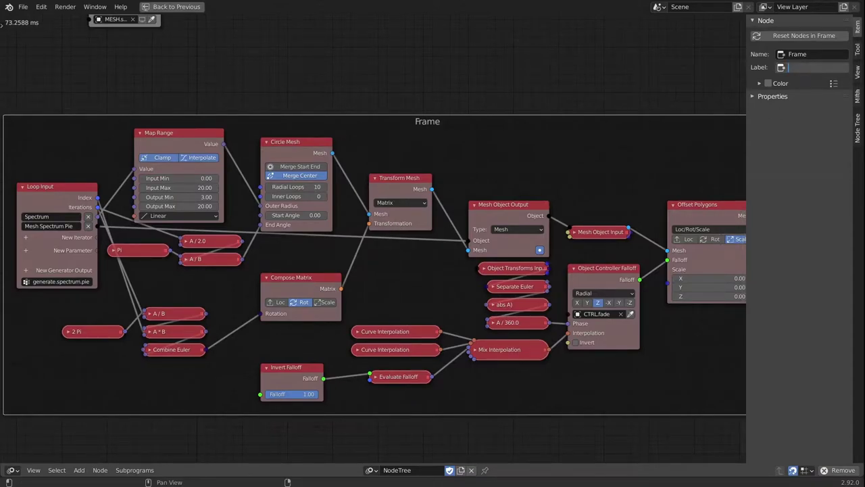
text(Genera)
text(te Spect)
text(rum)
text( Pie)
key(Return)
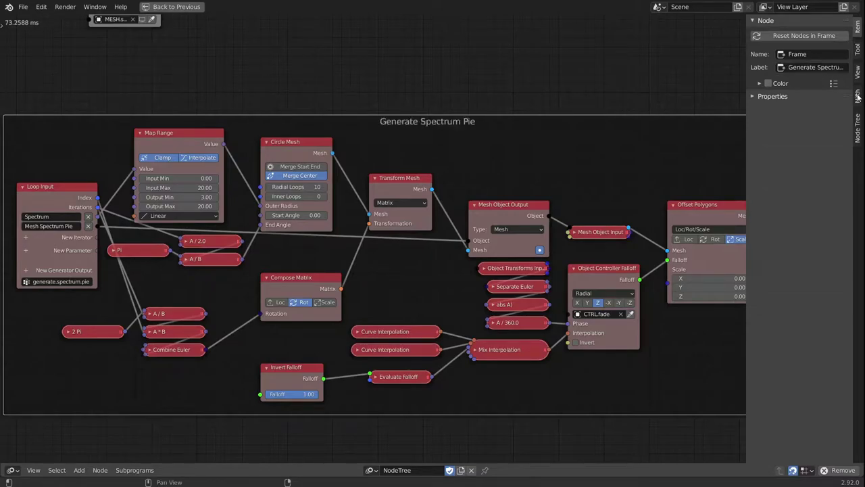
Step: Enable a custom color for the Generate Spectrum Pie frame and set it to red with hue 0.011 and saturation 0.727
click(769, 83)
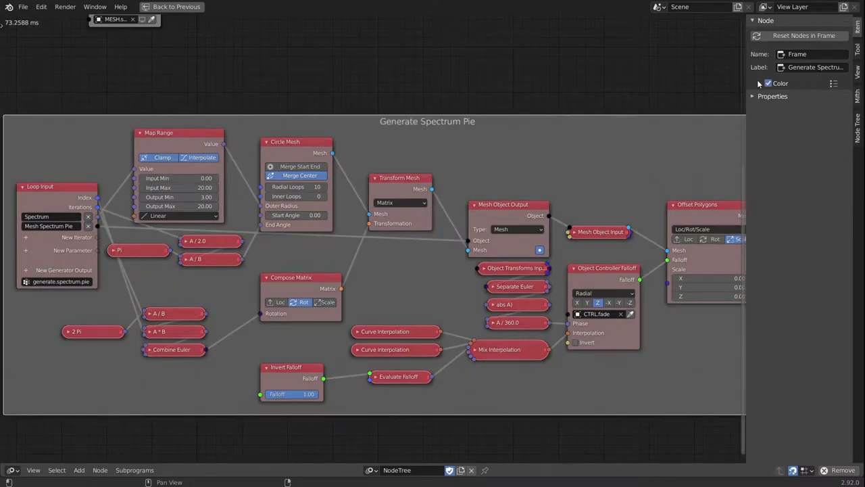
click(759, 84)
click(794, 100)
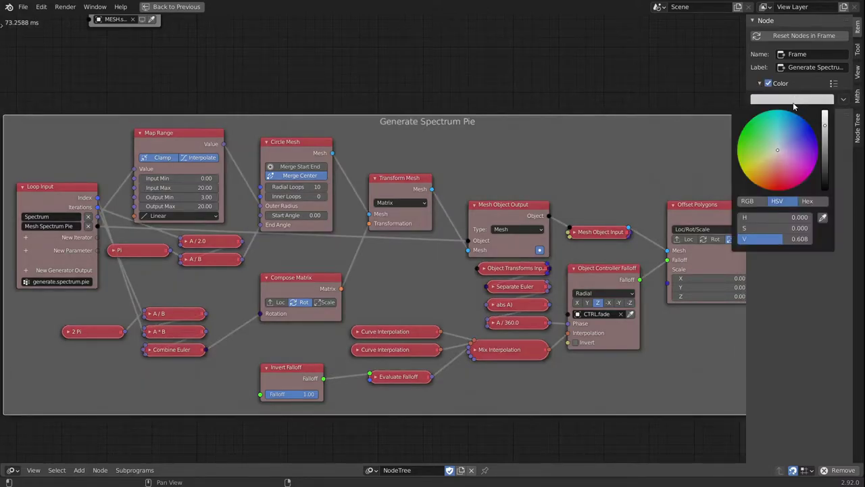
click(772, 170)
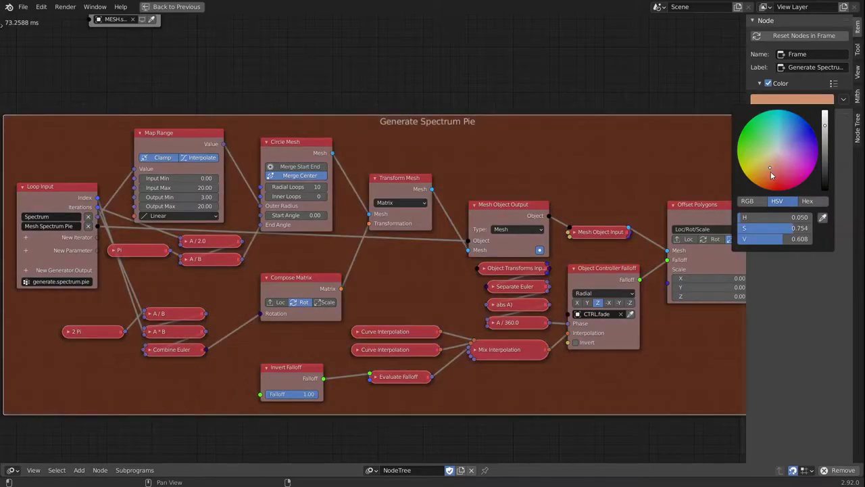
drag(771, 171, 773, 170)
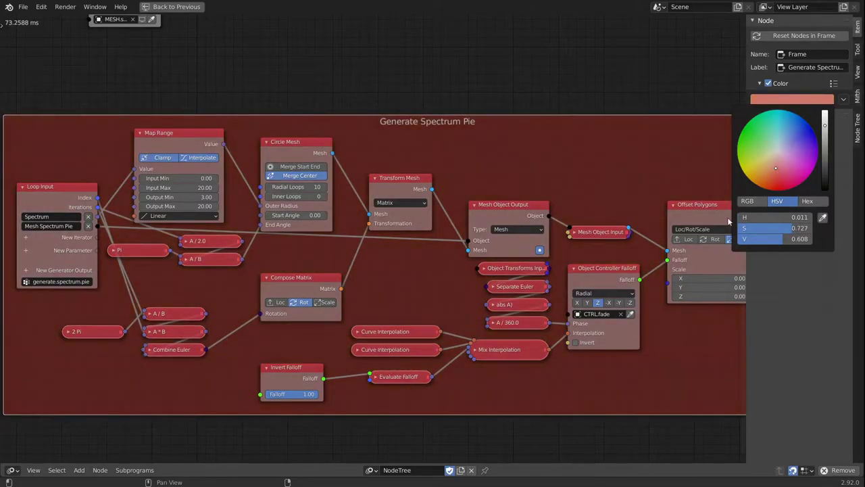
scroll(531, 187, down, 3)
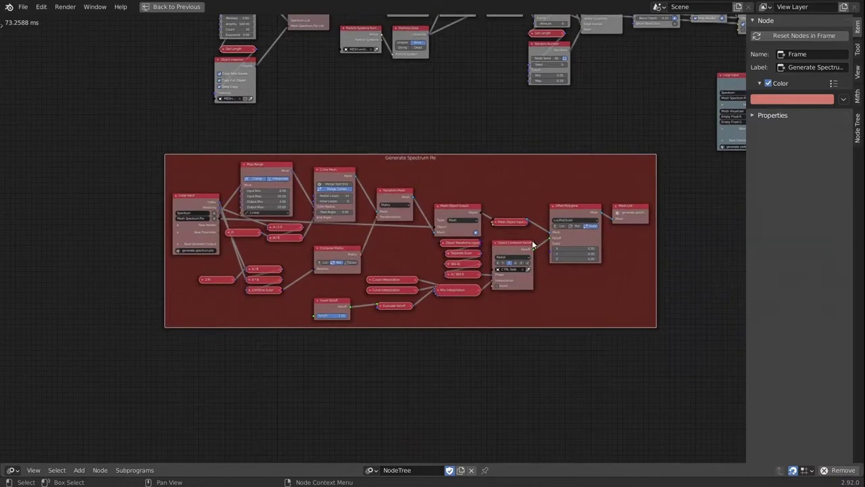
Step: Add a Group subprogram below the Generate Spectrum Pie frame and give its Group Input node a Mesh input
scroll(553, 284, up, 1)
scroll(587, 272, up, 3)
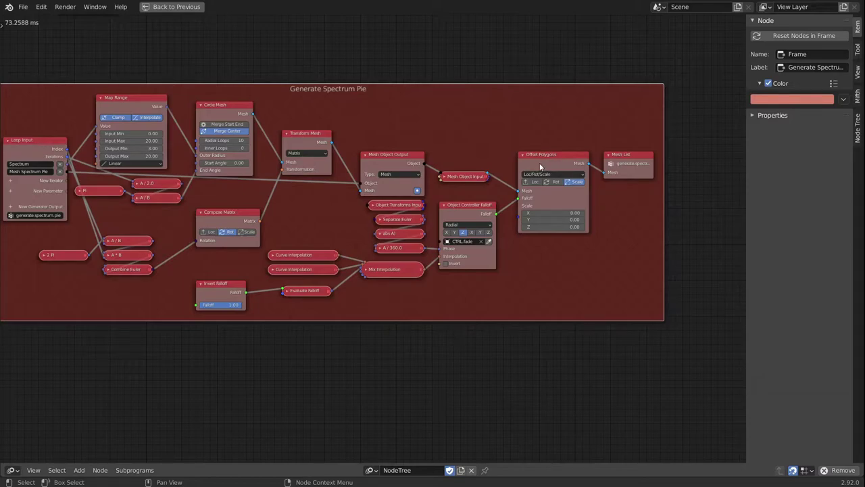
drag(539, 163, 537, 161)
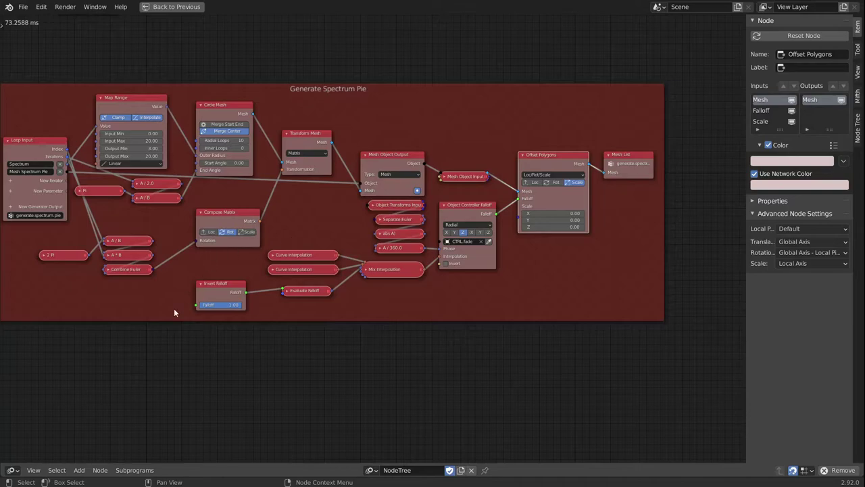
middle_drag(558, 299, 569, 259)
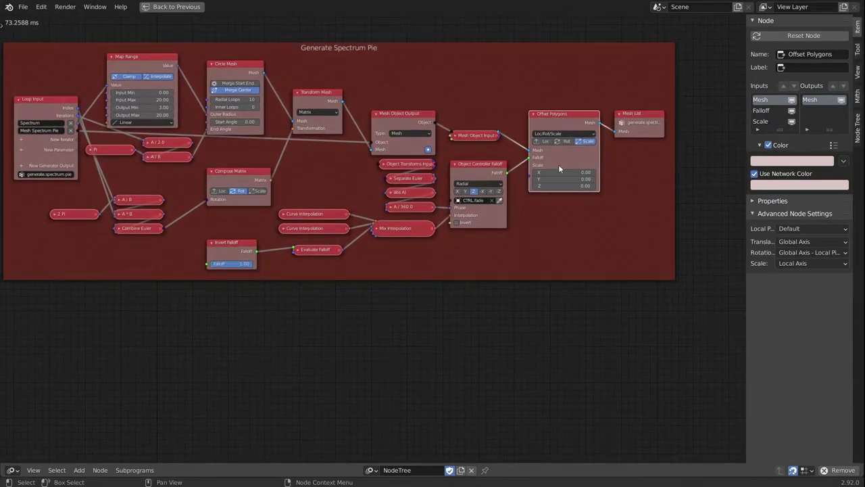
middle_drag(520, 336, 524, 297)
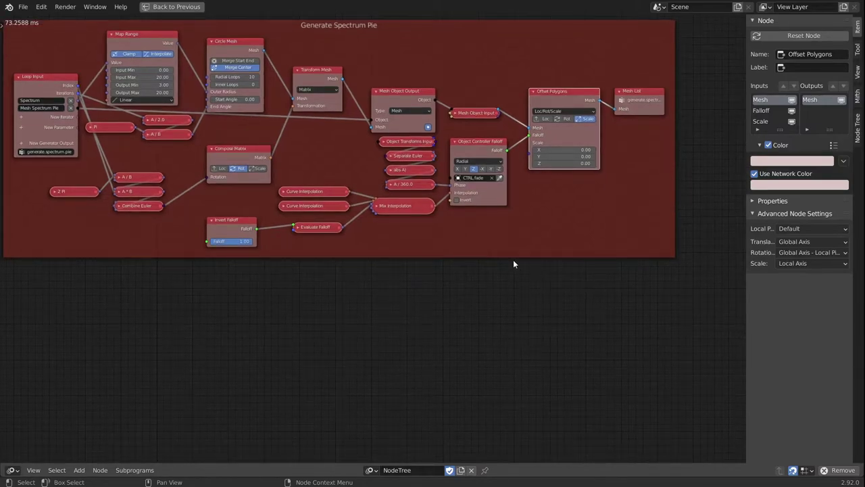
click(134, 470)
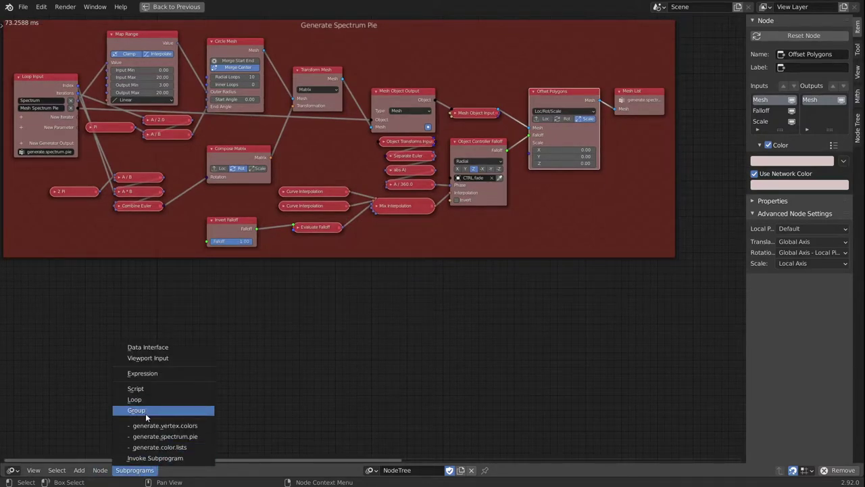
click(146, 410)
click(475, 332)
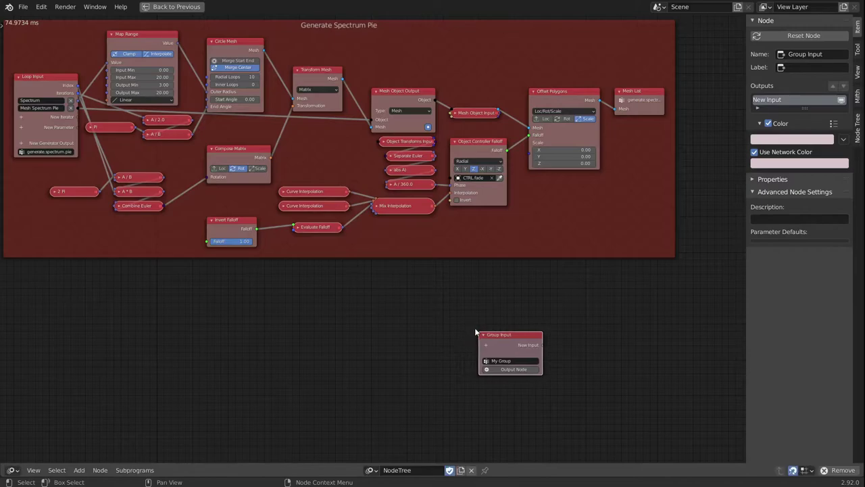
click(487, 346)
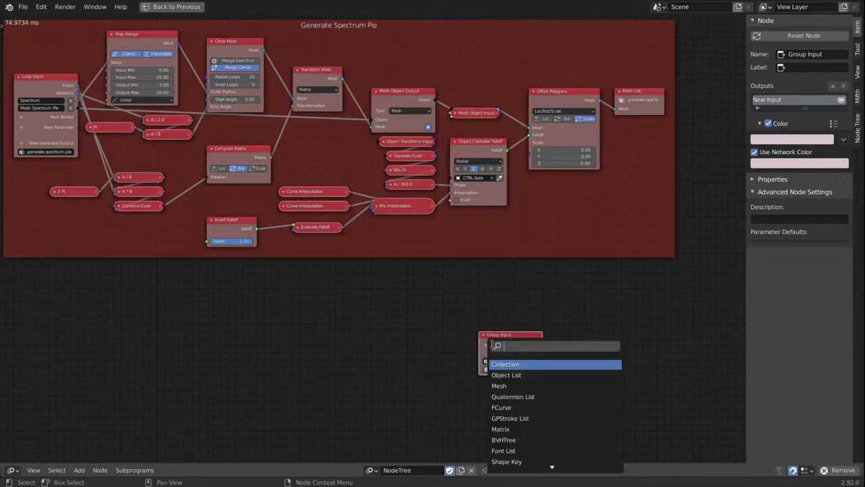
text(Me)
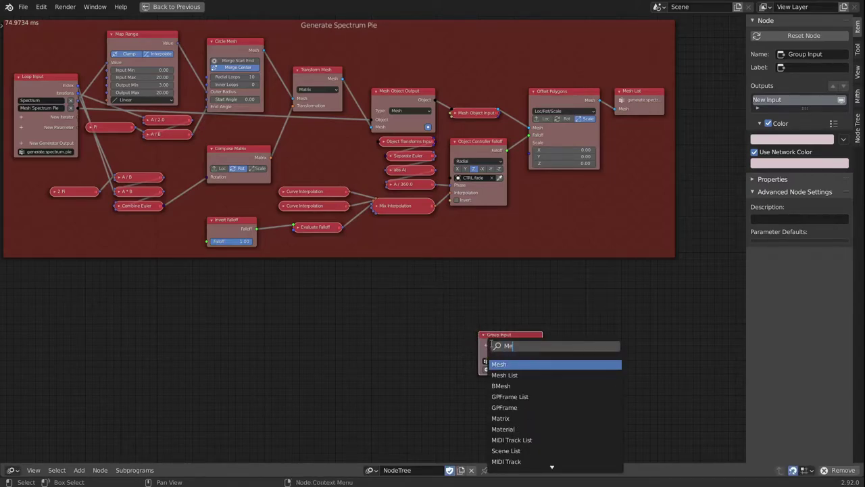
key(Return)
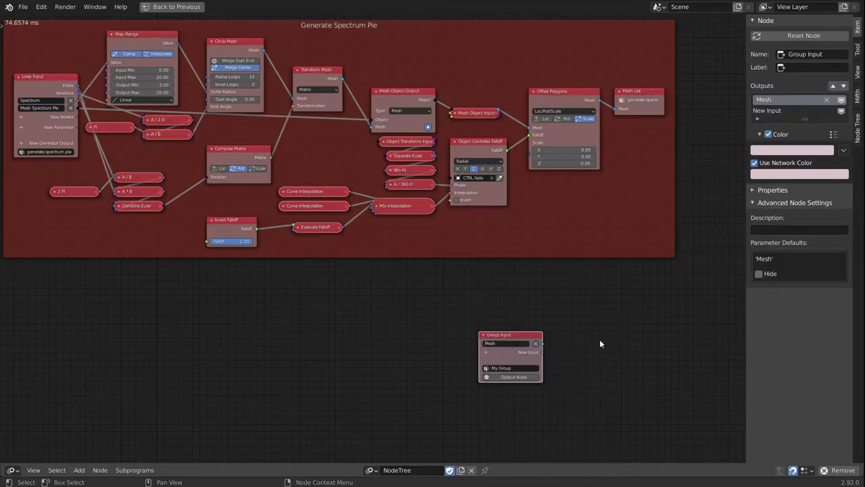
Step: Create the output node for My Group beside its Group Input node and add a Mesh output to it
middle_drag(599, 339, 544, 322)
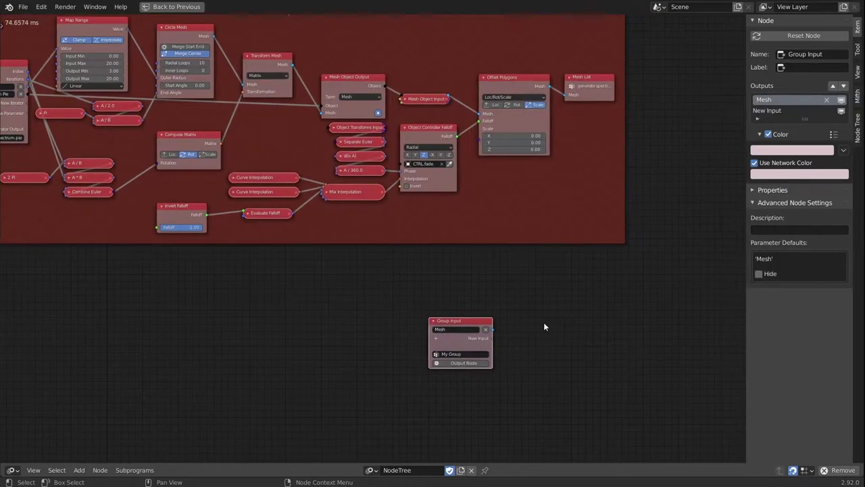
click(439, 363)
click(591, 327)
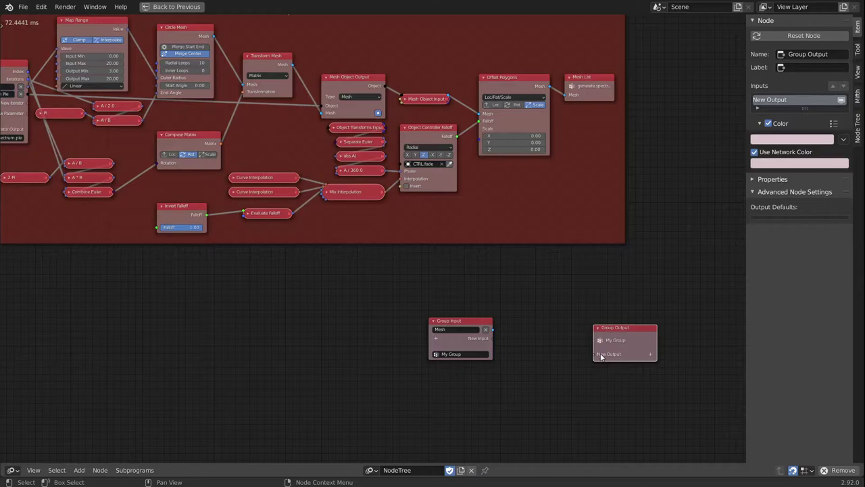
click(650, 354)
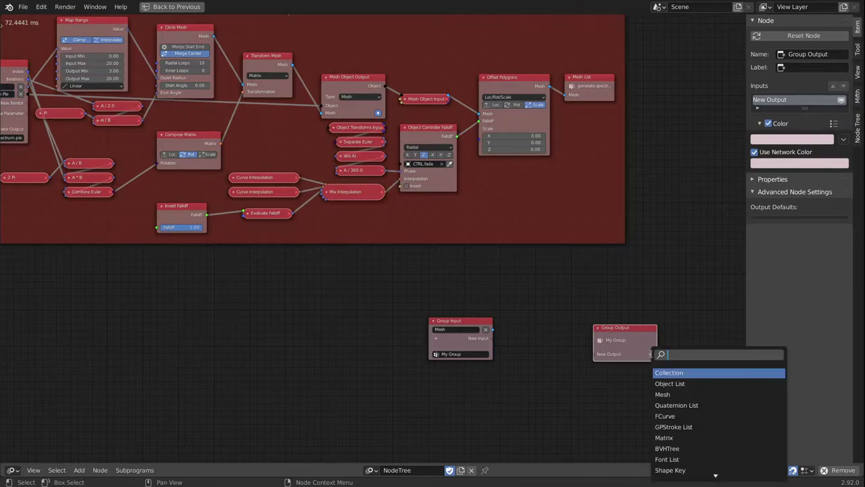
text(Mesh)
key(Return)
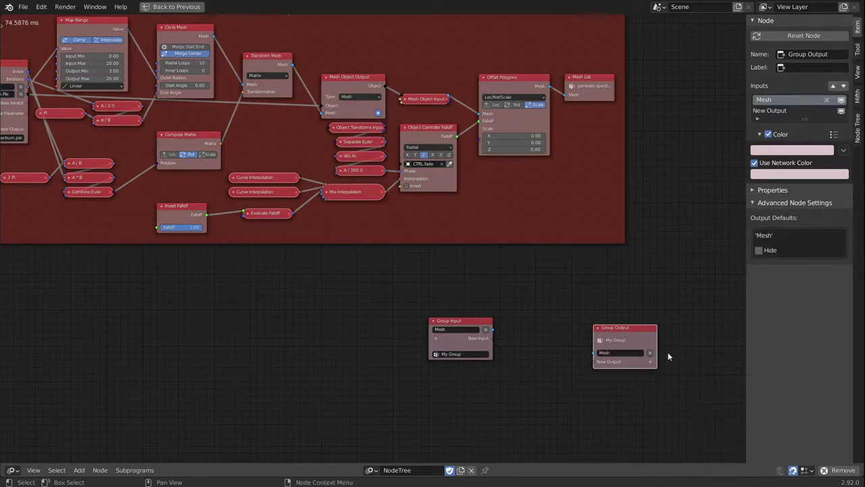
Step: Link the Mesh socket of Group Input to the Mesh socket of Group Output
drag(494, 327, 593, 353)
mouse_move(647, 338)
mouse_down()
mouse_move(628, 320)
mouse_move(620, 327)
mouse_move(634, 326)
mouse_up()
middle_drag(557, 304, 568, 305)
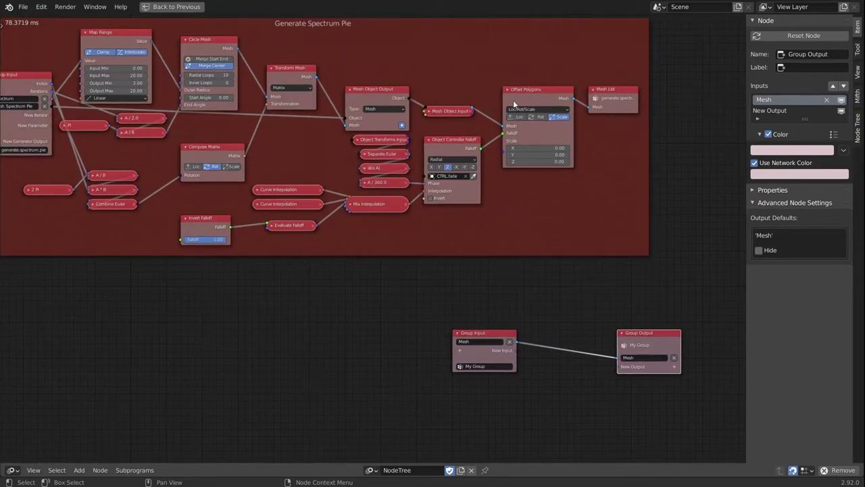
Step: Rename the My Group subprogram to "fade.visualizer"
middle_drag(503, 119, 498, 128)
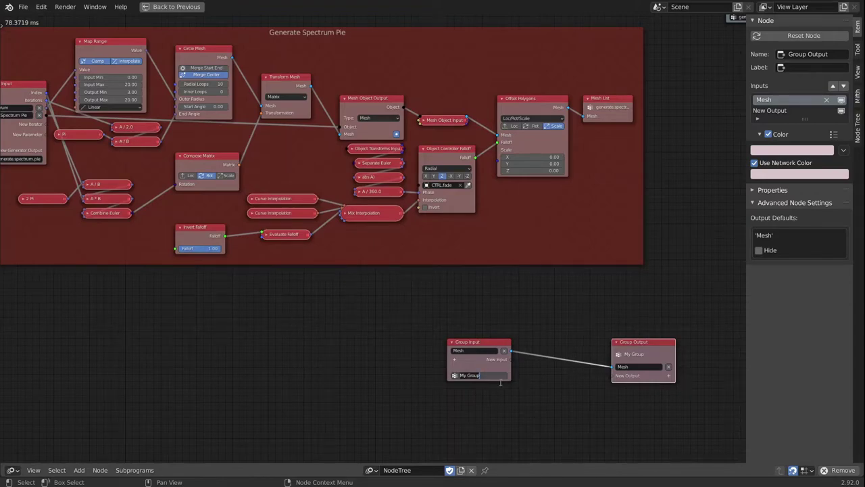
text(fade.visualizer)
key(Return)
Step: Add a Frame, enclose the Group Input and Group Output nodes in it, and place it in the empty space below
middle_drag(433, 335, 398, 341)
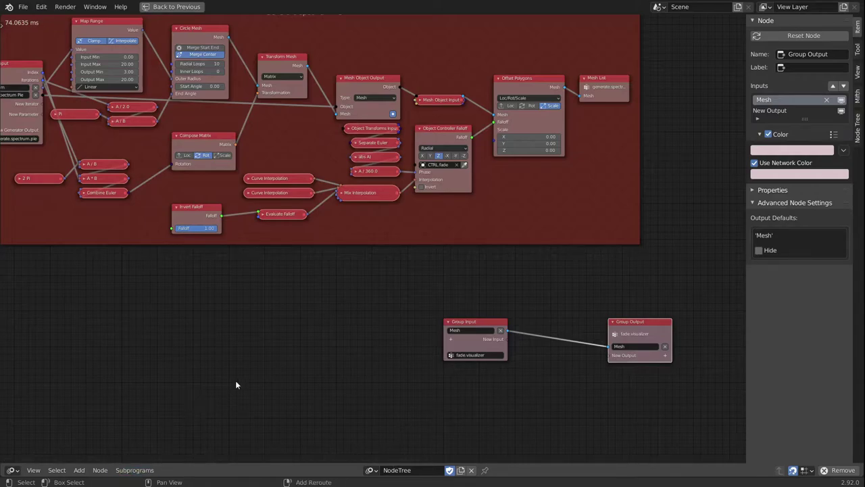
key(shift+a)
mouse_move(186, 380)
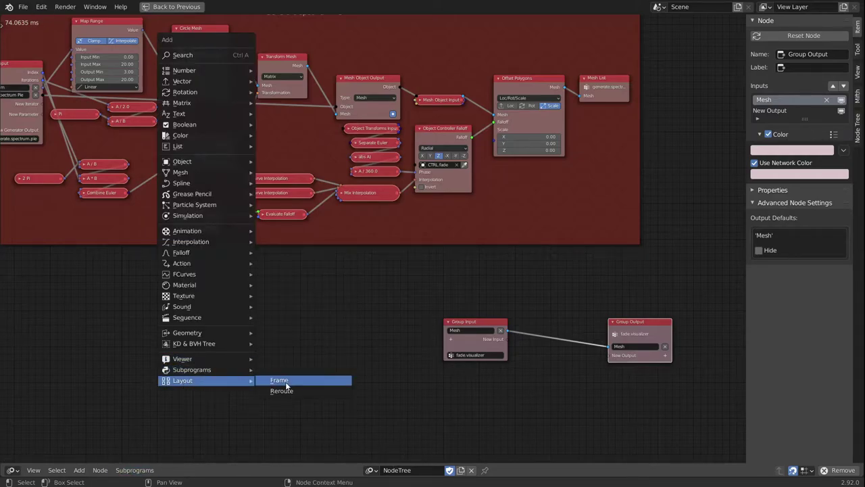
click(278, 380)
click(404, 364)
drag(423, 266, 669, 365)
drag(479, 323, 447, 394)
Step: Label the frame around the two group nodes "Fade Visualizer"
click(525, 394)
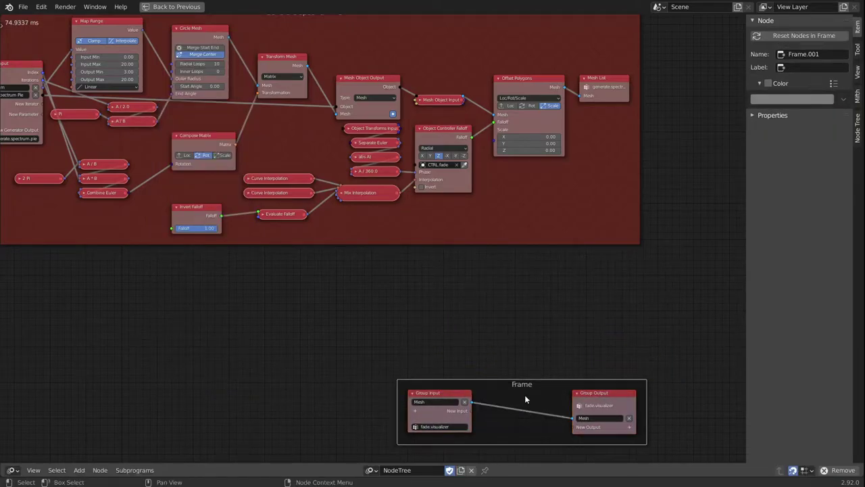
click(806, 67)
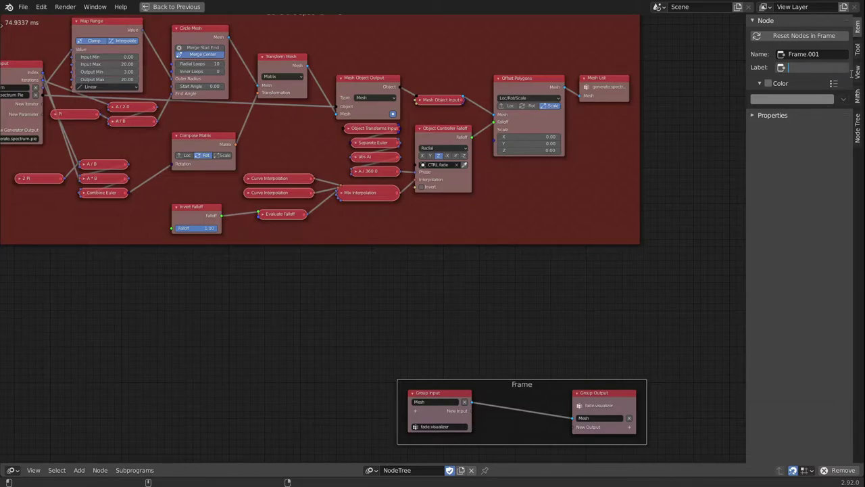
text(Fade Visualizer)
key(Return)
Step: Enable a custom color for the Fade Visualizer frame and set it to pink
click(768, 83)
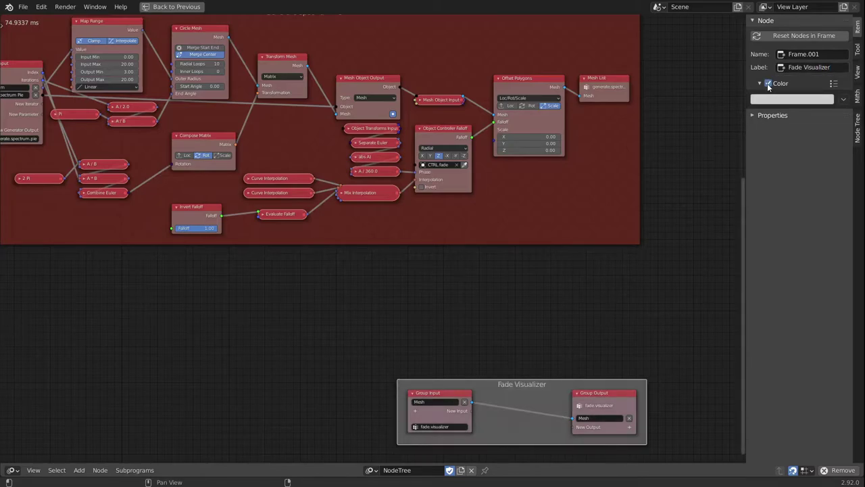
click(805, 100)
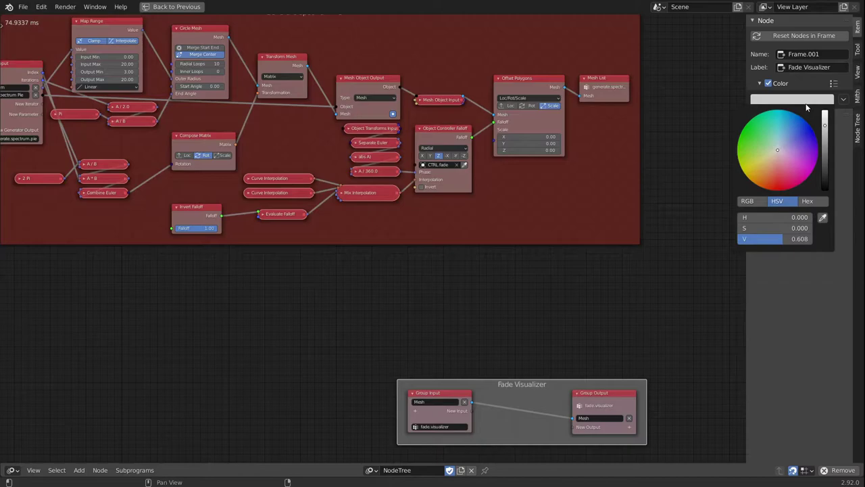
click(783, 169)
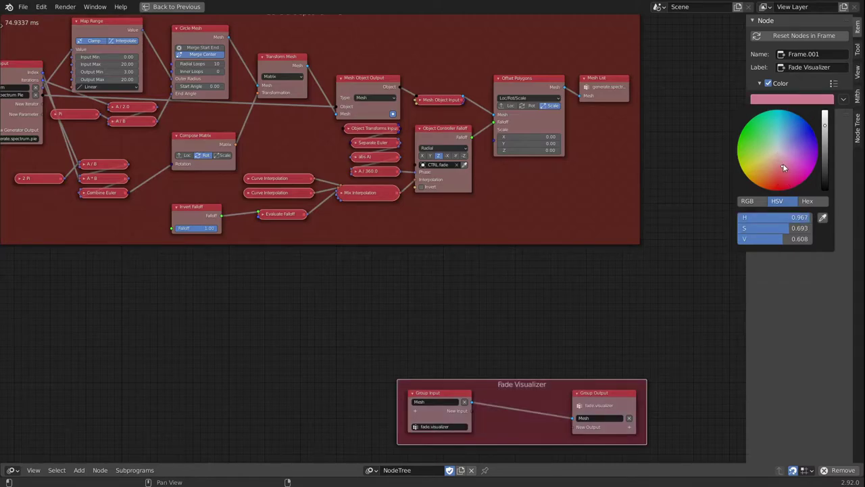
click(785, 161)
Step: Move the Fade Visualizer frame directly below the Generate Spectrum Pie frame with their left edges aligned
middle_drag(591, 313, 590, 280)
drag(517, 351, 251, 265)
middle_drag(262, 282, 463, 298)
drag(457, 289, 292, 251)
middle_drag(413, 272, 328, 309)
middle_drag(519, 291, 446, 302)
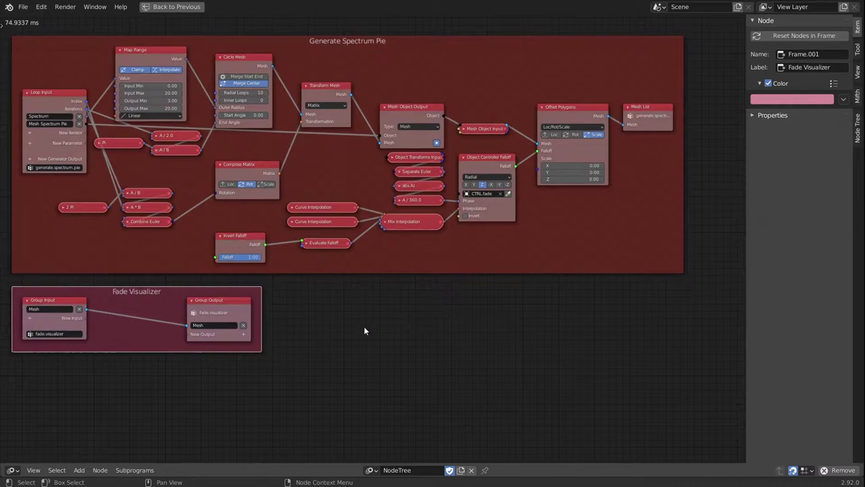
middle_drag(363, 326, 389, 331)
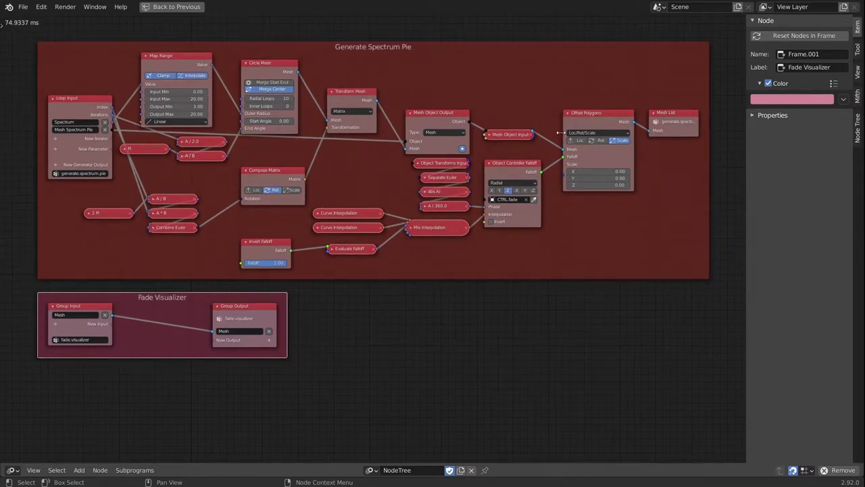
Step: Add an Invoke Subprogram node for fade.visualizer to the Generate Spectrum Pie frame and link it from Mesh Object Input to Mesh List
click(135, 470)
click(154, 447)
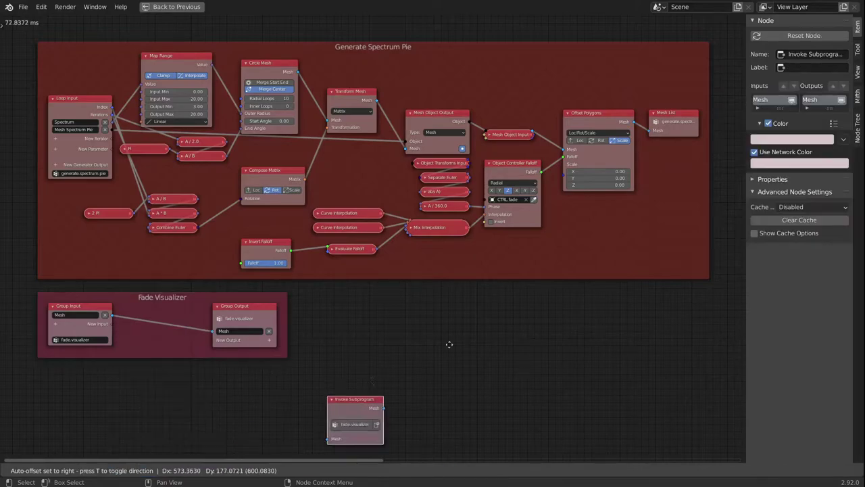
click(563, 198)
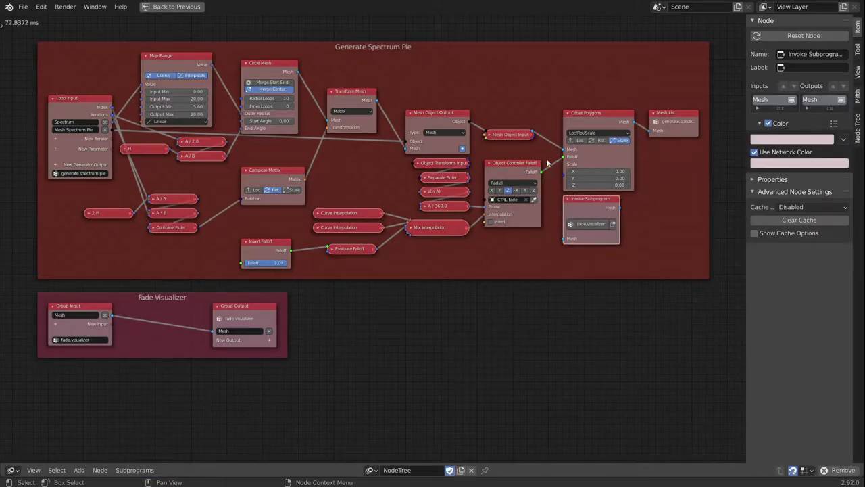
drag(533, 134, 562, 239)
drag(617, 207, 650, 130)
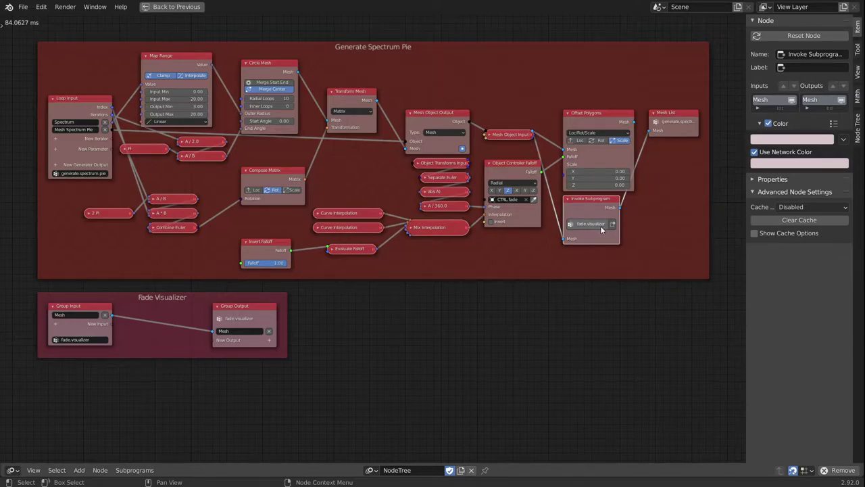
Step: Rename the Mesh sockets of the fade.visualizer Group Input and Group Output nodes to "Mesh Spectrum Pie"
click(75, 314)
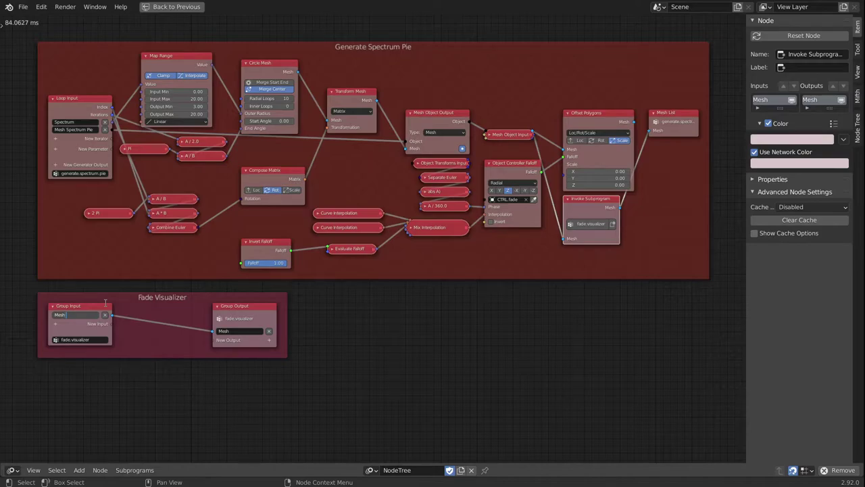
text(Spectrum Pie)
key(Return)
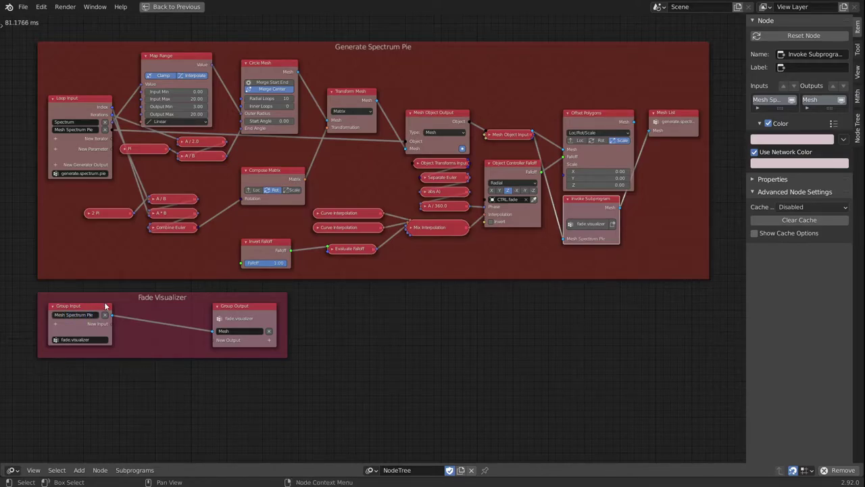
click(240, 333)
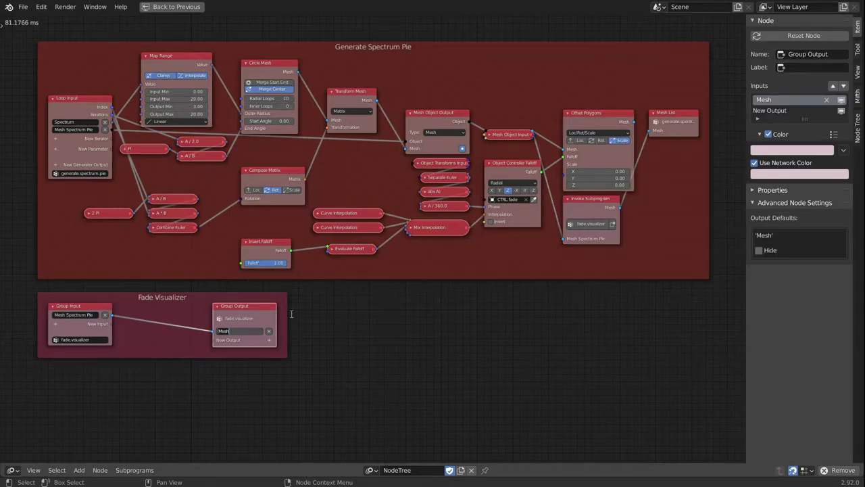
key(Right)
text(Spectrum P)
key(Return)
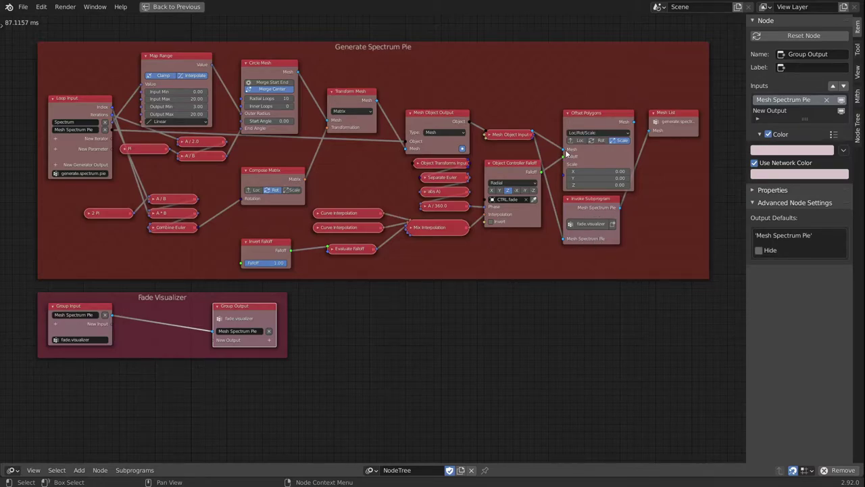
Step: Disconnect the mesh link into Offset Polygons and place the Invoke Subprogram node between Mesh Object Input and Mesh List, with Offset Polygons below it
click(568, 151)
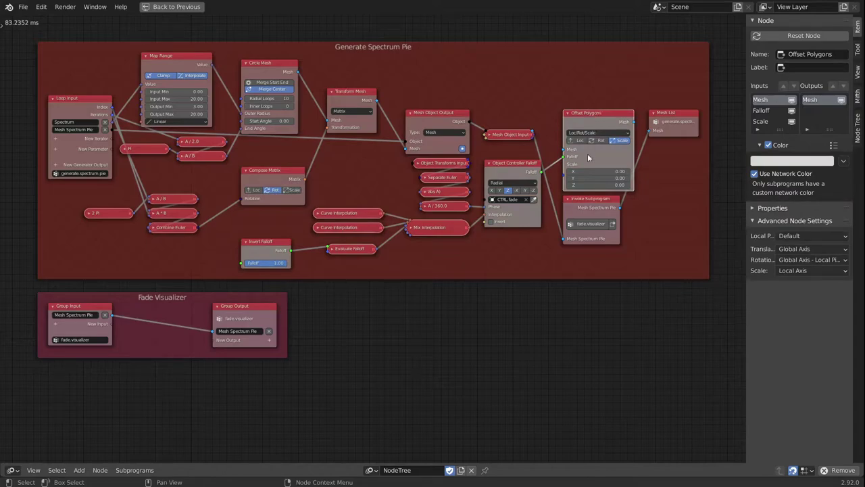
drag(590, 203, 587, 68)
drag(603, 122, 597, 153)
drag(587, 54, 562, 119)
drag(687, 115, 658, 115)
Step: Detach Offset Polygons, Object Controller Falloff and all nodes feeding its phase and interpolation from the Generate Spectrum Pie frame
click(602, 178)
click(598, 191)
click(509, 169)
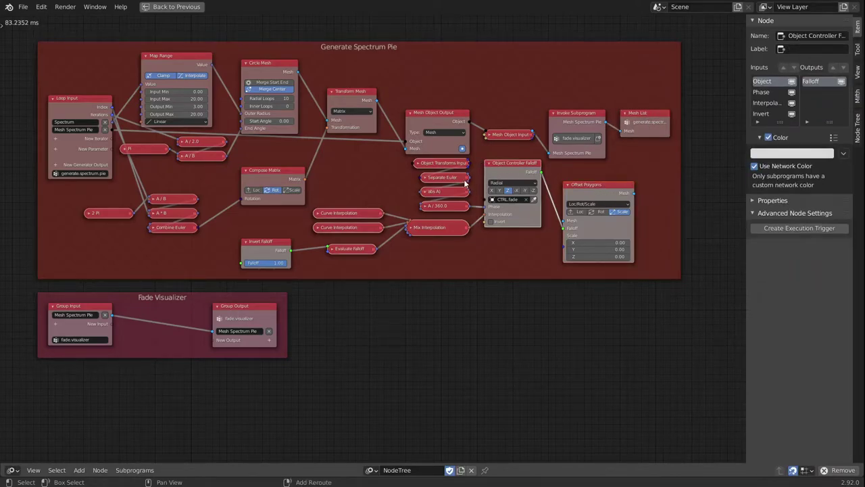
click(448, 162)
click(444, 177)
click(443, 191)
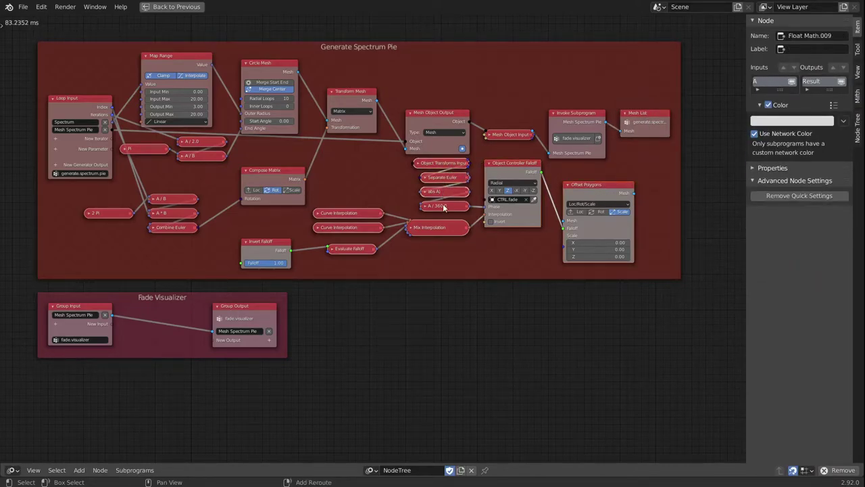
click(447, 206)
click(435, 228)
click(366, 213)
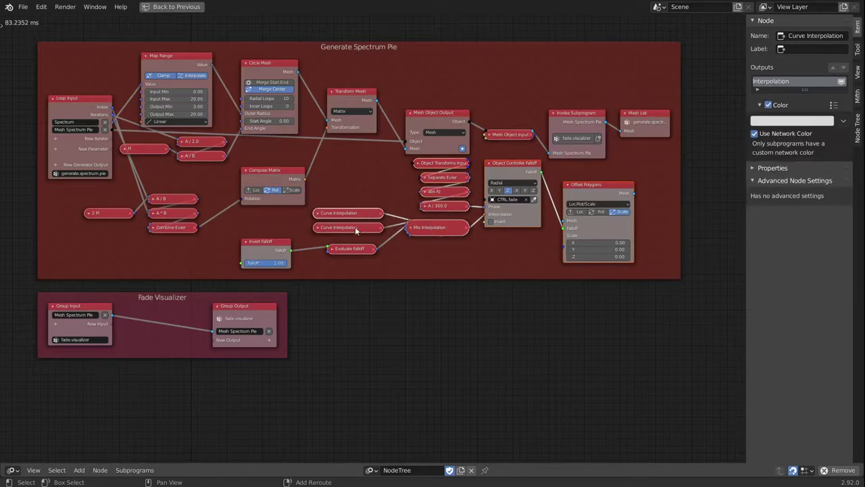
click(355, 227)
click(349, 248)
click(268, 247)
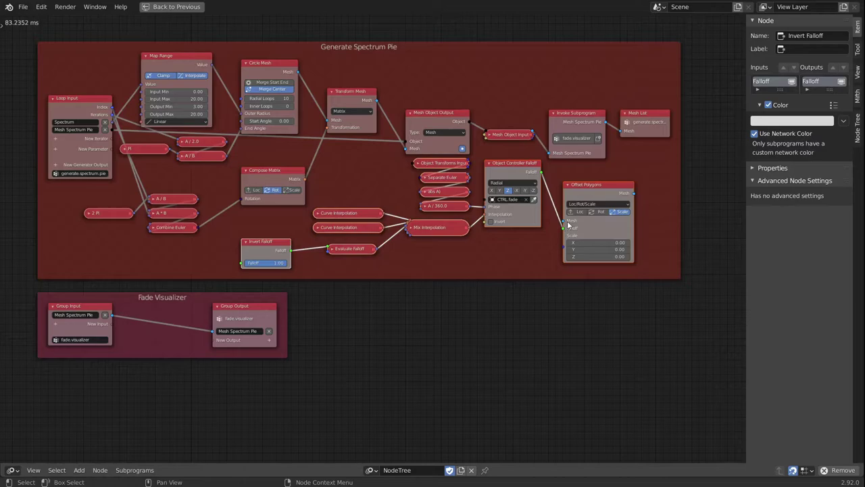
key(alt+p)
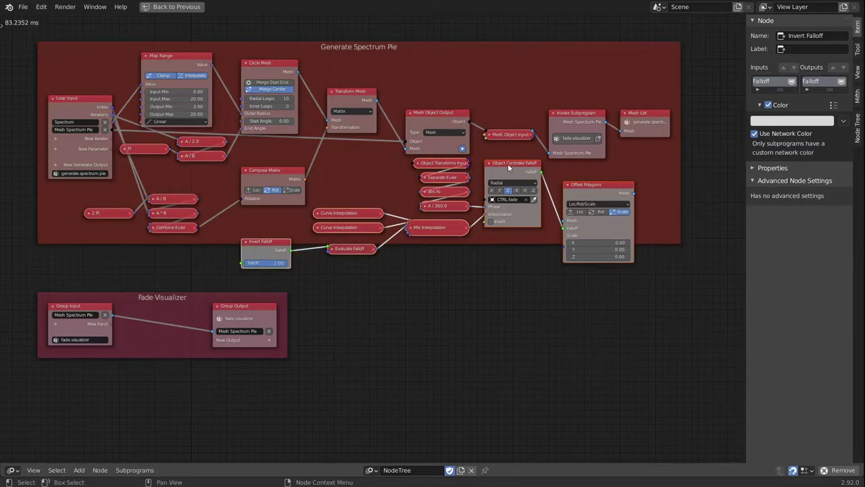
Step: Move the detached Offset Polygons and falloff nodes into the Fade Visualizer frame beneath its group nodes
drag(508, 167, 459, 353)
middle_drag(530, 324, 585, 244)
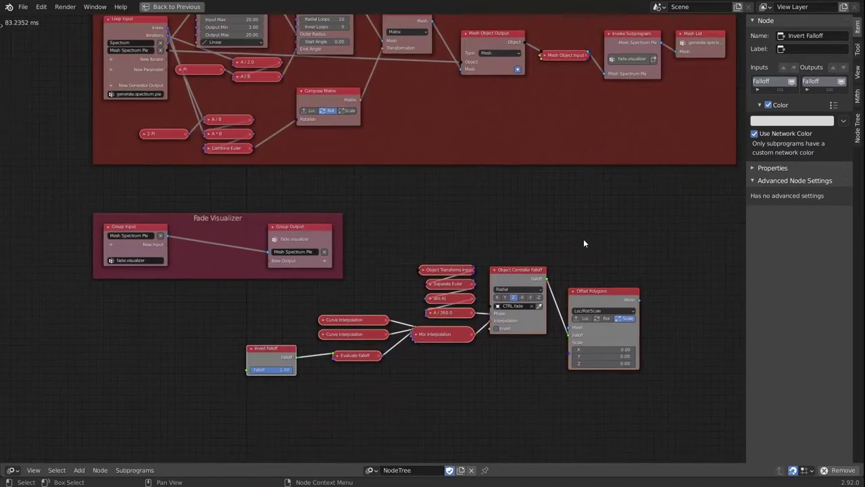
drag(526, 270, 224, 260)
middle_drag(283, 265, 535, 236)
drag(478, 224, 457, 246)
Step: Place Offset Polygons between Group Input and Group Output and route the Mesh Spectrum Pie link through its Mesh sockets
click(400, 202)
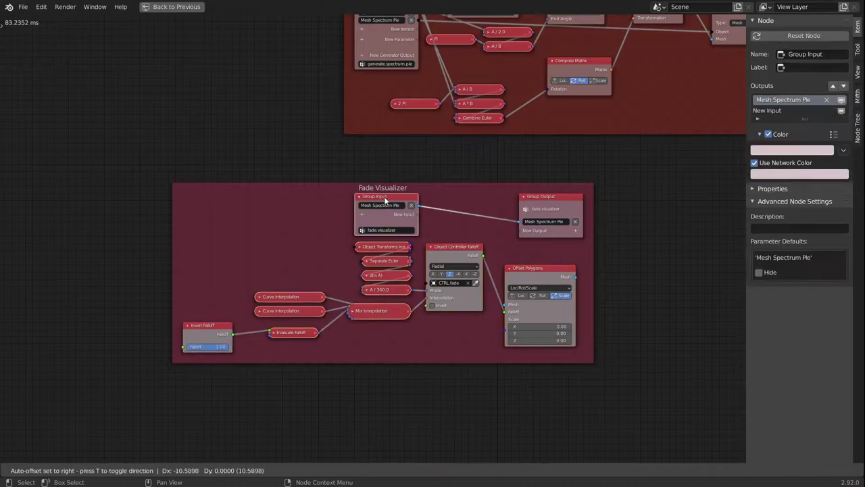
drag(400, 203, 235, 217)
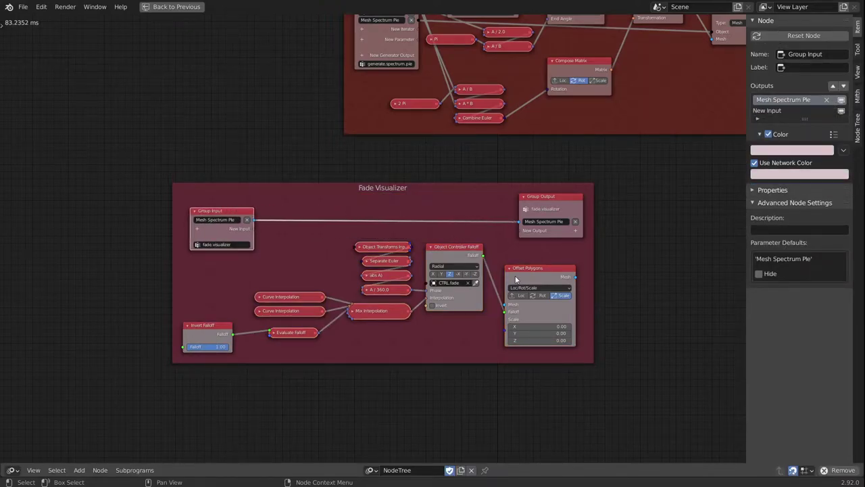
drag(538, 276, 469, 212)
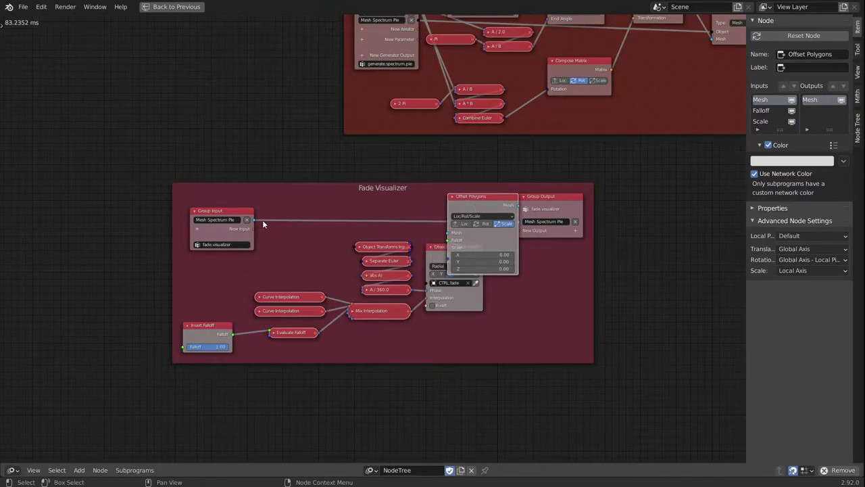
drag(253, 220, 448, 234)
drag(492, 198, 548, 241)
drag(555, 196, 649, 211)
drag(575, 247, 607, 237)
Step: Arrange Group Input above Object Controller Falloff, with Offset Polygons and Group Output lined up beside it
drag(228, 219, 457, 206)
middle_drag(555, 327, 580, 282)
scroll(580, 282, down, 1)
drag(582, 217, 594, 194)
middle_drag(538, 251, 538, 230)
drag(581, 171, 569, 160)
drag(650, 168, 632, 157)
Step: Reposition the enlarged Fade Visualizer frame directly below the Generate Spectrum Pie frame, aligned with its left edge
drag(676, 312, 373, 215)
click(590, 276)
middle_drag(564, 224, 378, 303)
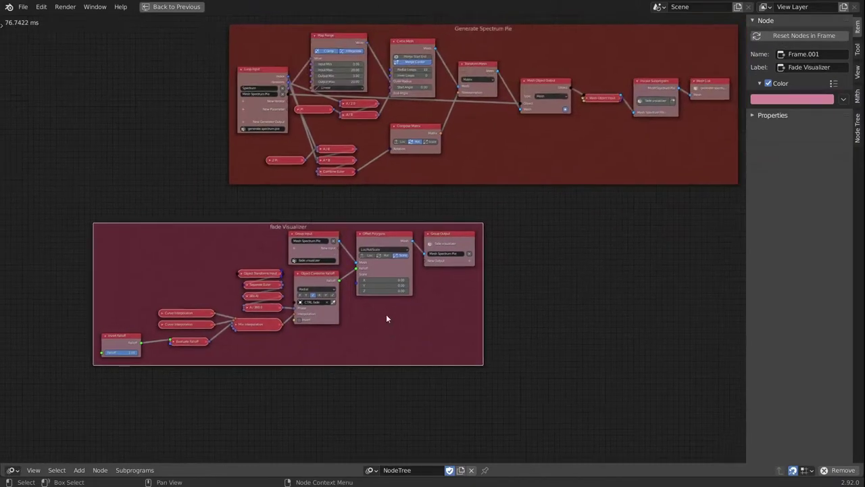
drag(199, 244, 336, 206)
click(649, 242)
scroll(687, 252, down, 2)
middle_drag(659, 235, 632, 249)
scroll(637, 196, up, 2)
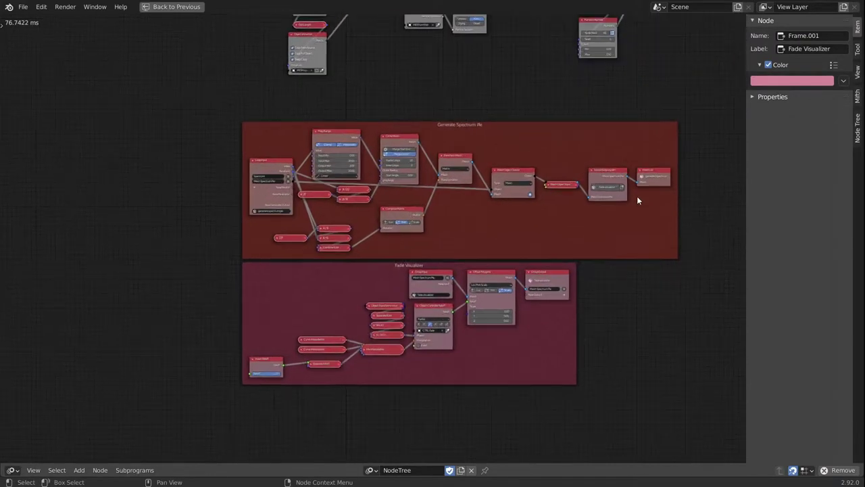
Step: Set the color of the fade.visualizer Invoke Subprogram node to green
scroll(580, 240, up, 1)
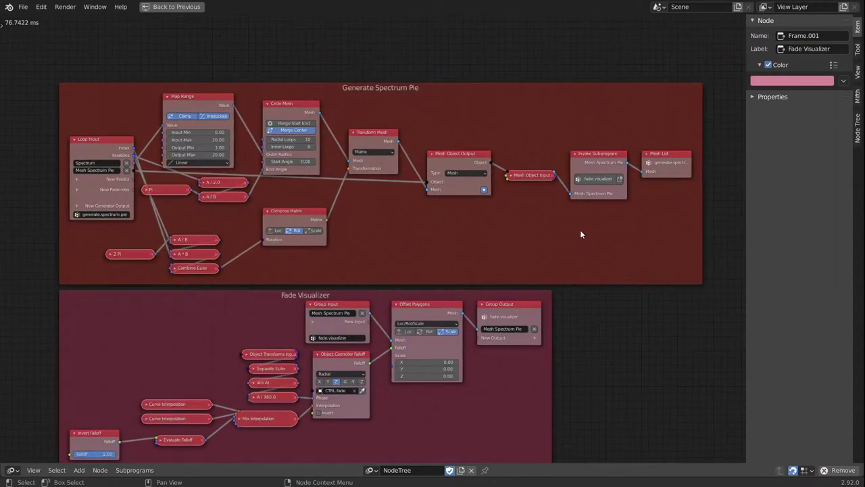
click(608, 164)
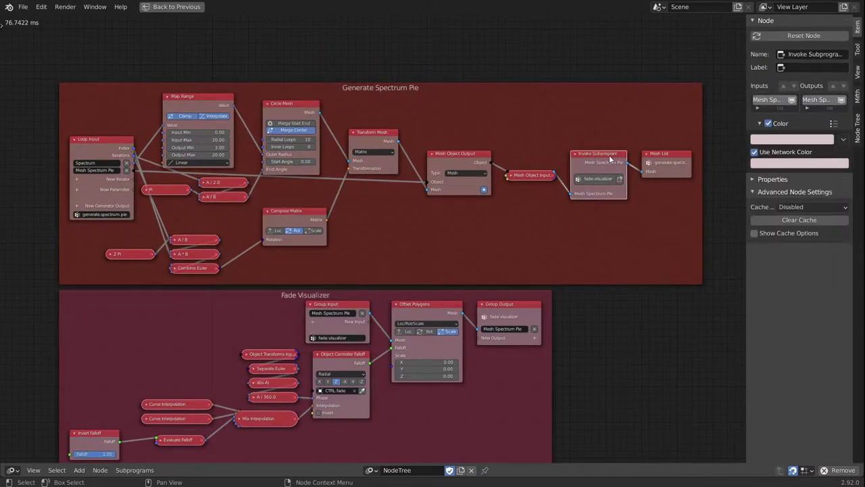
click(786, 140)
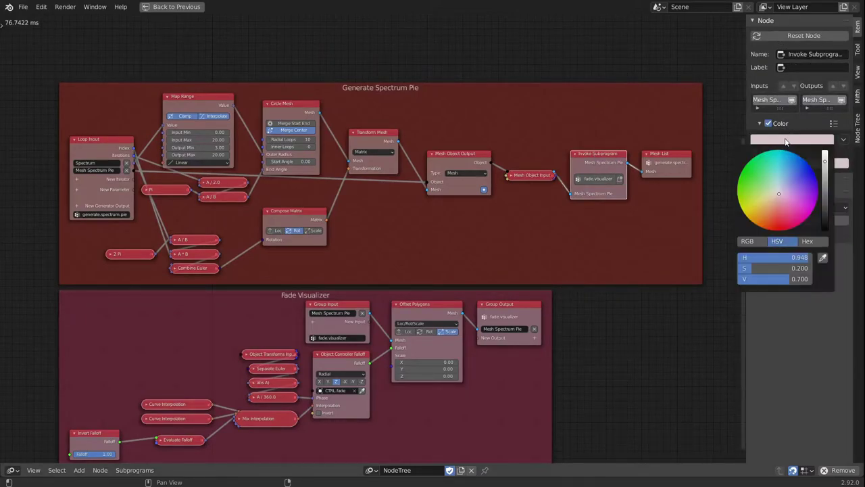
drag(782, 189, 780, 188)
click(768, 187)
middle_drag(482, 414, 570, 311)
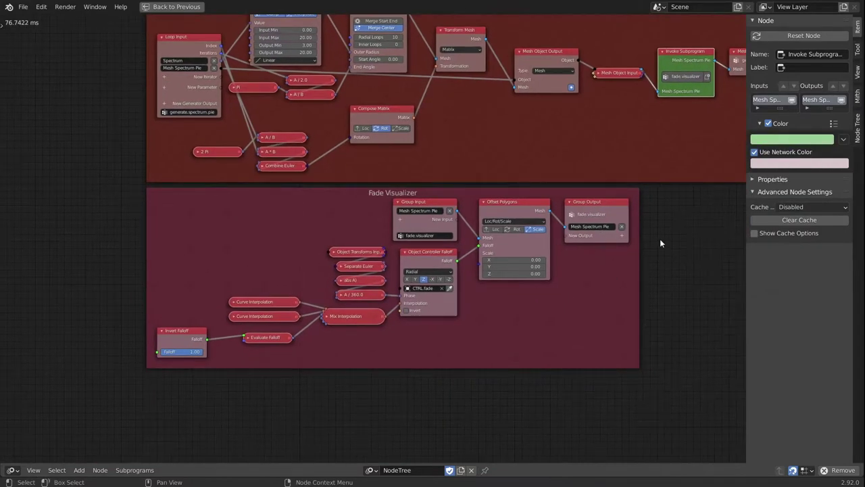
middle_drag(667, 231, 609, 263)
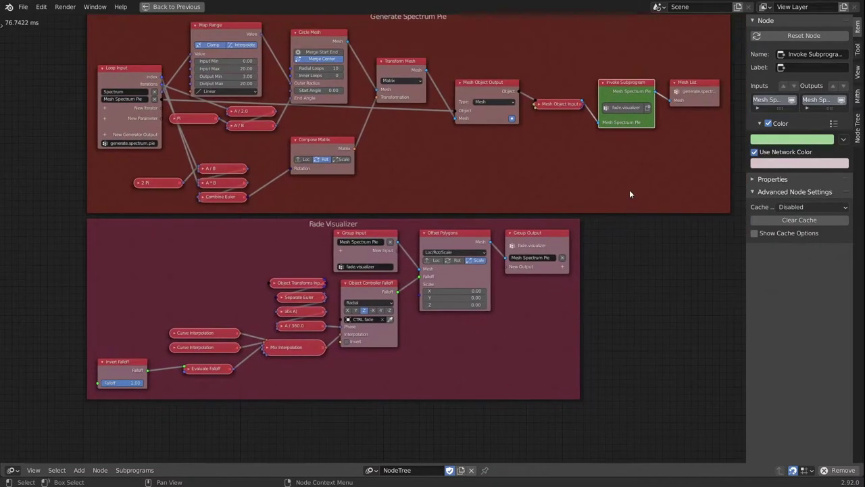
Step: Match the fade.visualizer network color to the Invoke Subprogram's green and recolor the Fade Visualizer frame the same green
click(787, 163)
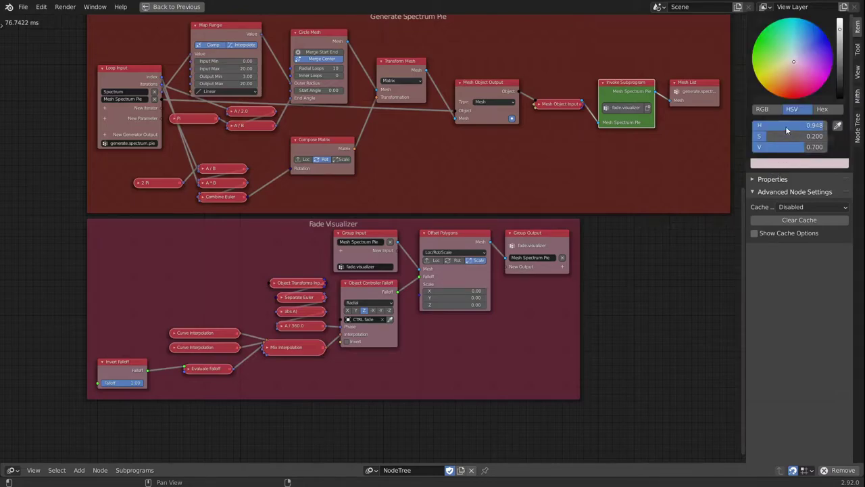
click(784, 53)
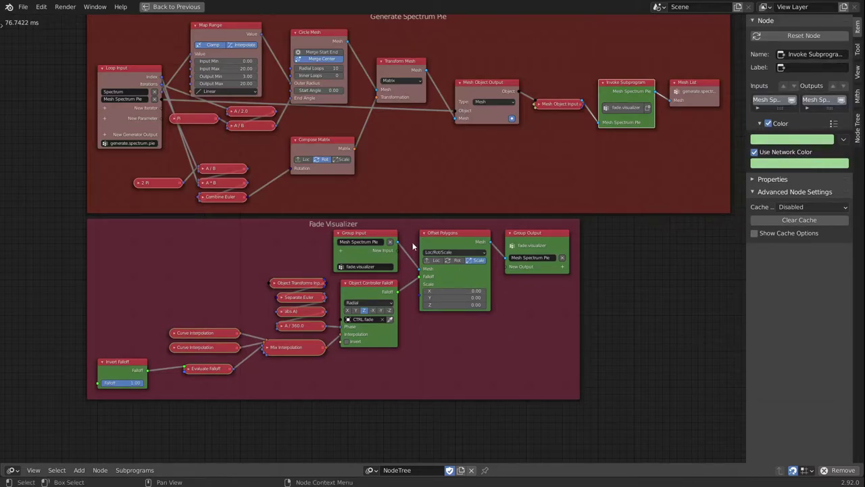
middle_drag(438, 323, 519, 298)
click(566, 338)
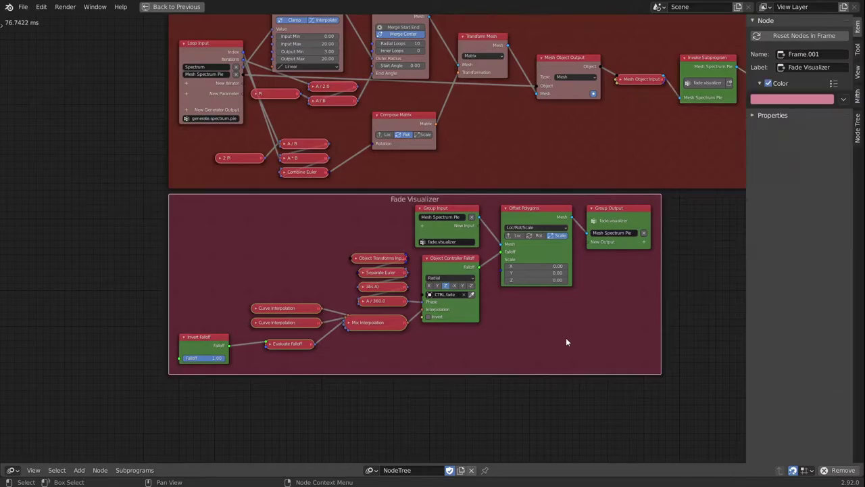
click(782, 100)
click(768, 150)
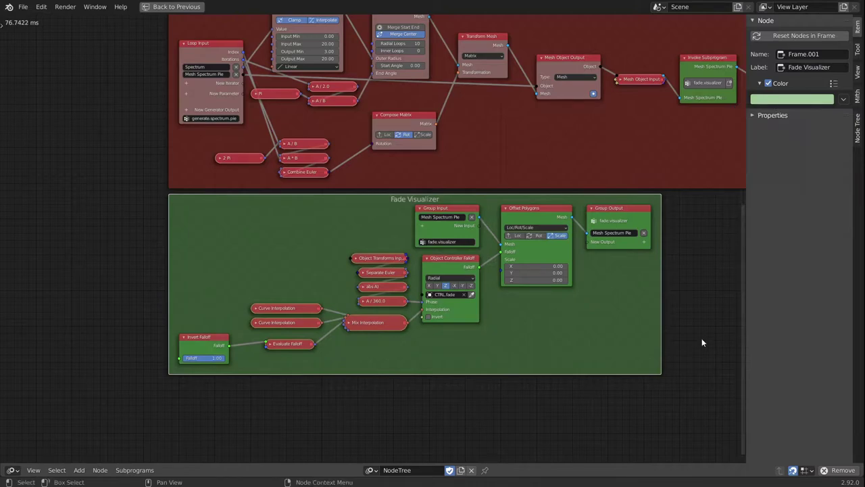
Step: Review the layout of the Generate Spectrum Pie and Fade Visualizer frames and the surrounding node networks
scroll(640, 233, down, 1)
scroll(641, 233, down, 4)
middle_drag(679, 229, 553, 298)
scroll(505, 269, up, 1)
scroll(507, 265, up, 1)
scroll(574, 248, up, 1)
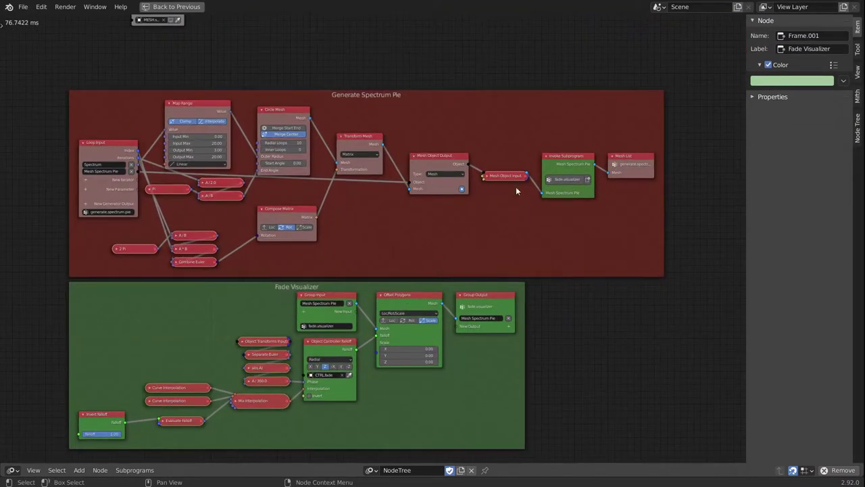
click(378, 108)
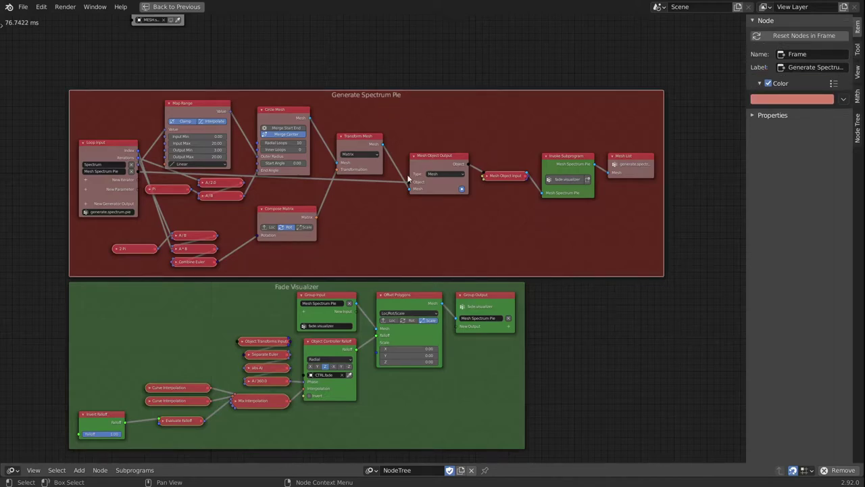
middle_drag(457, 151, 500, 201)
middle_drag(563, 66, 519, 109)
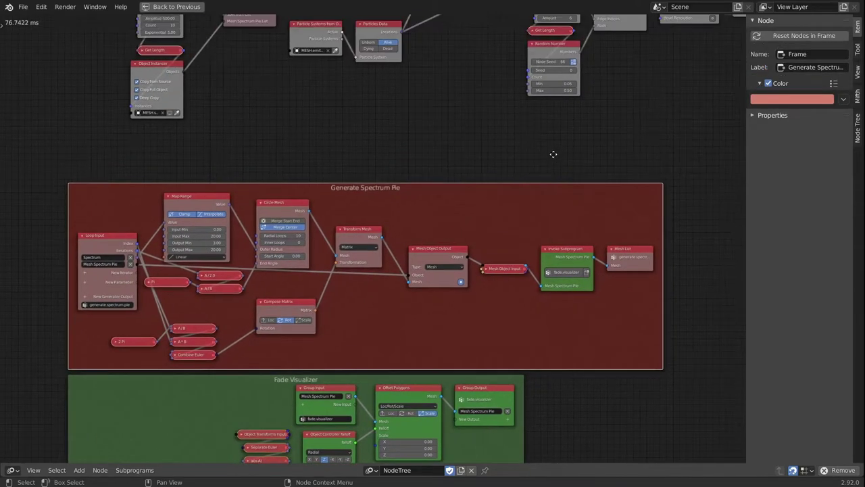
scroll(480, 164, down, 2)
middle_drag(566, 150, 507, 173)
scroll(524, 173, down, 1)
scroll(524, 172, down, 2)
middle_drag(606, 190, 386, 190)
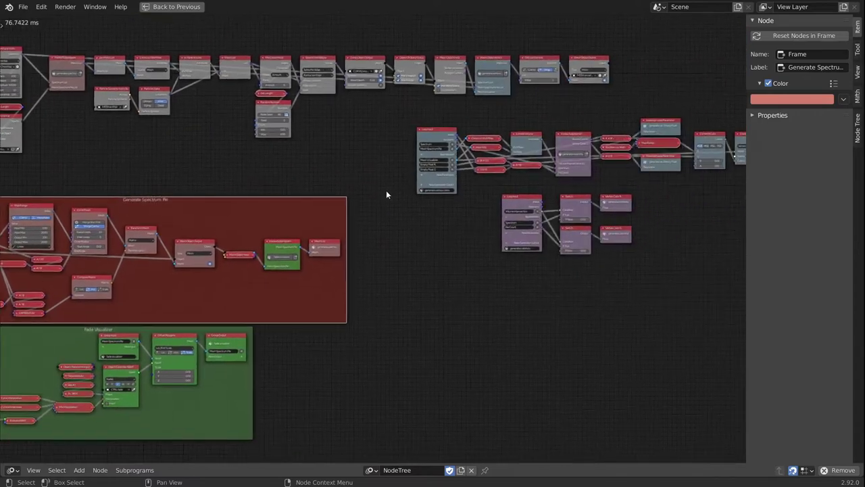
Step: Add a frame around the generate.color.lists loop nodes and place it below the generate.vertex.colors network
middle_drag(579, 213, 486, 229)
scroll(572, 230, up, 2)
scroll(577, 239, up, 1)
middle_drag(578, 240, 524, 237)
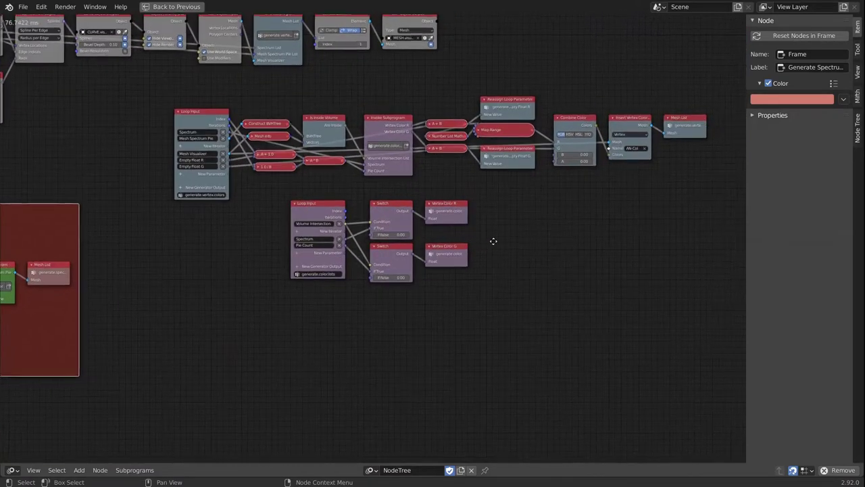
key(shift+a)
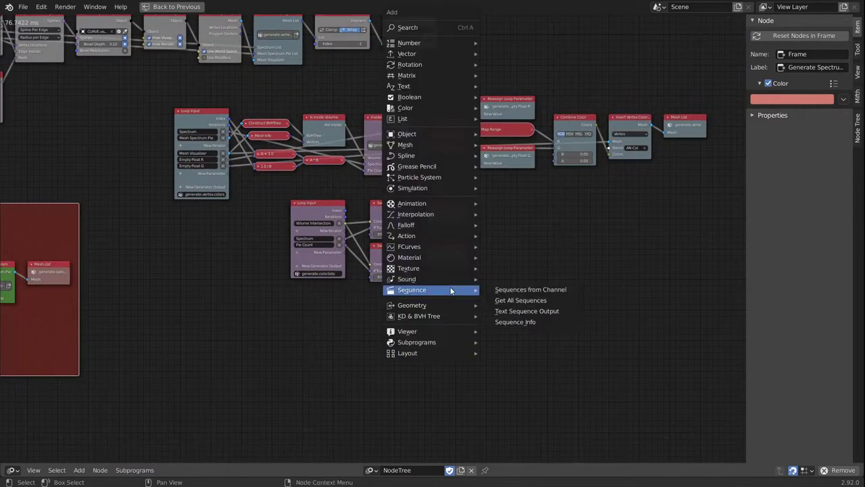
mouse_move(423, 357)
click(522, 353)
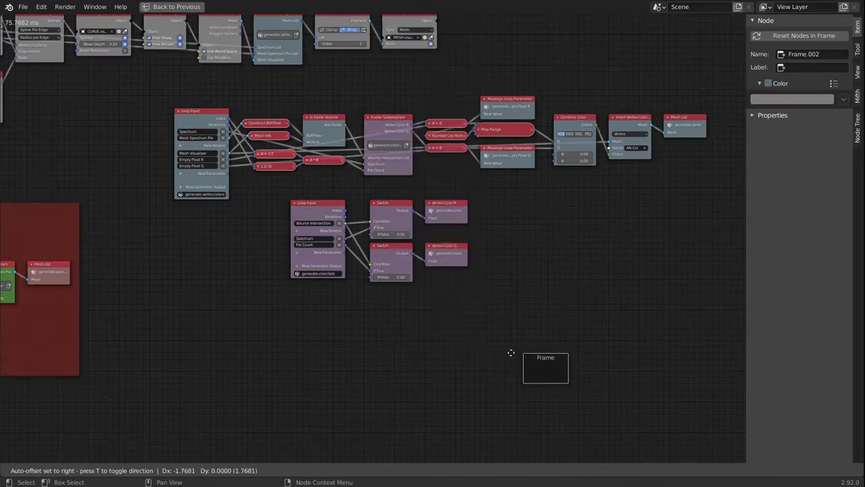
click(377, 330)
drag(268, 199, 495, 270)
drag(317, 210, 384, 341)
drag(452, 323, 418, 256)
Step: Label the new frame around the generate.color.lists nodes "Generate Vertex Color Lists"
click(794, 69)
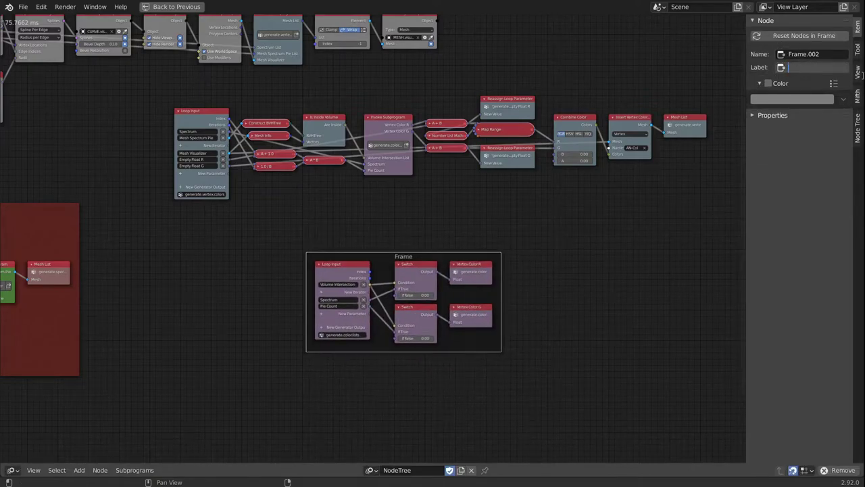
text(Ge)
text(nerate C)
text(ertex Color Lists)
key(Return)
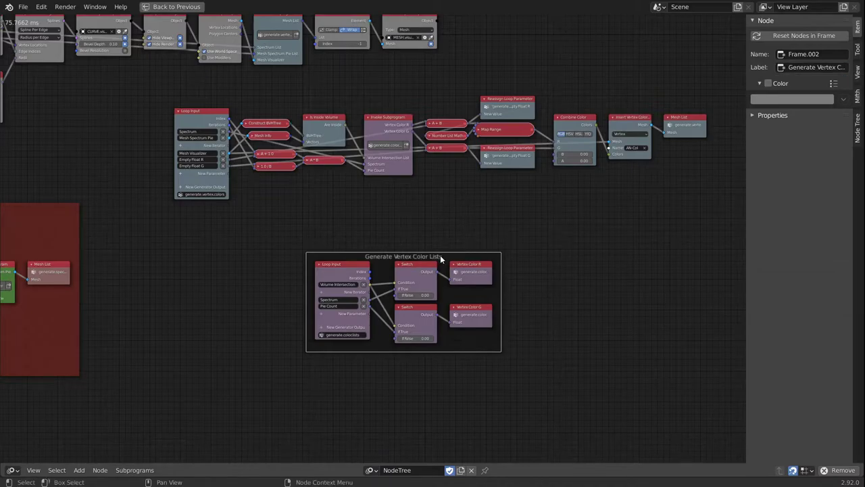
Step: Reposition the Generate Vertex Color Lists frame beneath the generate.color.lists Invoke Subprogram node
drag(440, 255, 409, 261)
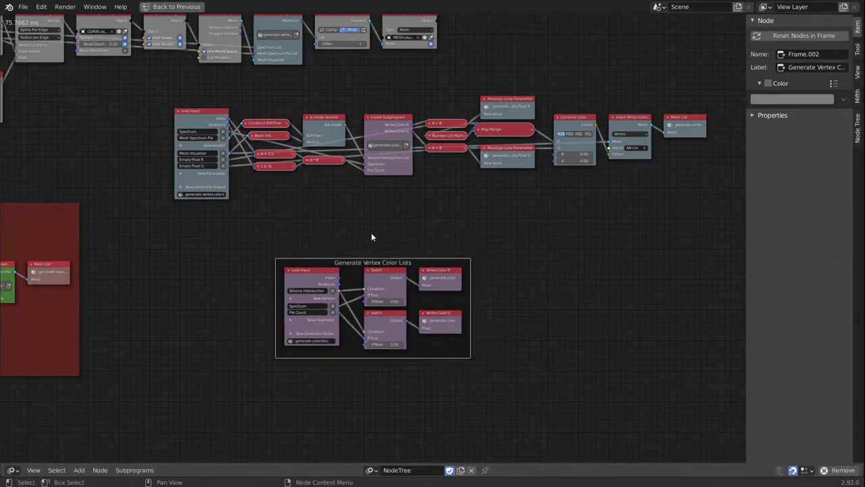
scroll(398, 260, up, 1)
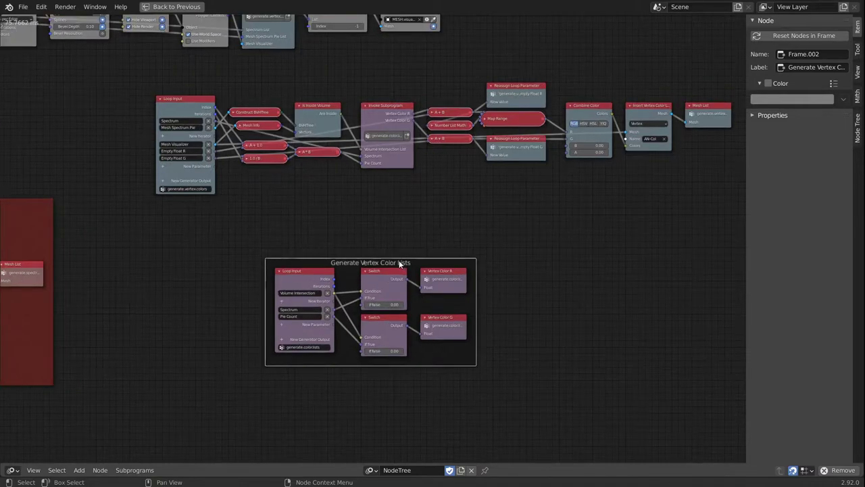
scroll(393, 260, up, 1)
middle_drag(340, 295, 380, 244)
scroll(382, 269, up, 1)
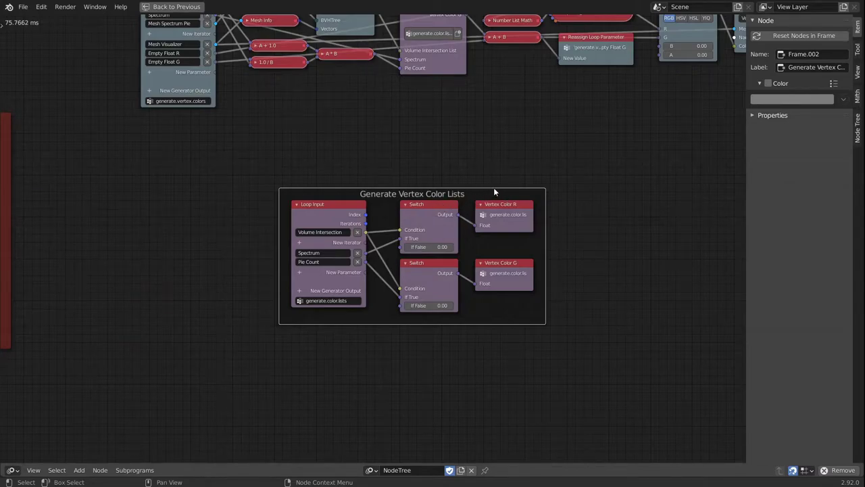
drag(475, 193, 452, 184)
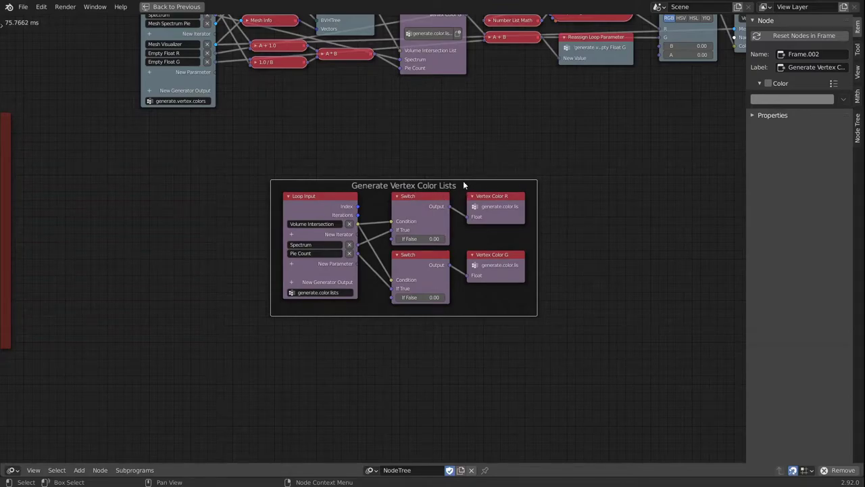
Step: Examine the generate.color.lists Loop Input and how its subprogram is used in the generate.vertex.colors network
scroll(463, 181, up, 1)
middle_drag(464, 179, 445, 225)
scroll(422, 220, up, 1)
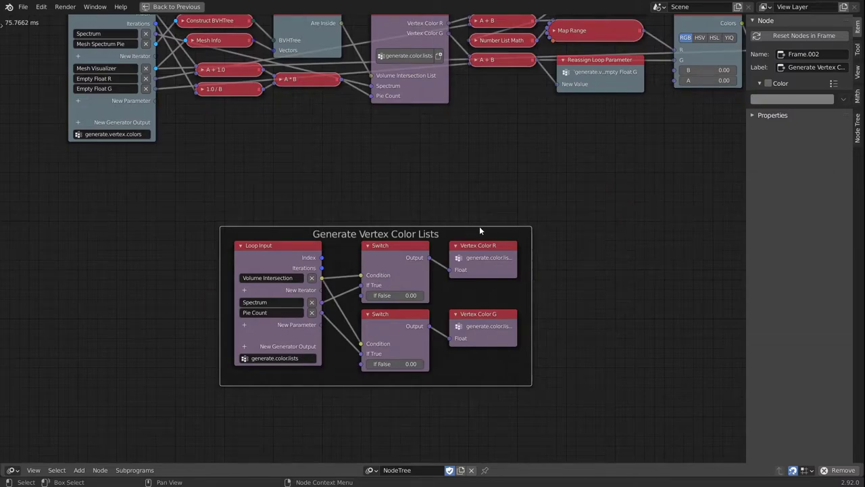
scroll(395, 202, down, 2)
middle_drag(401, 200, 439, 224)
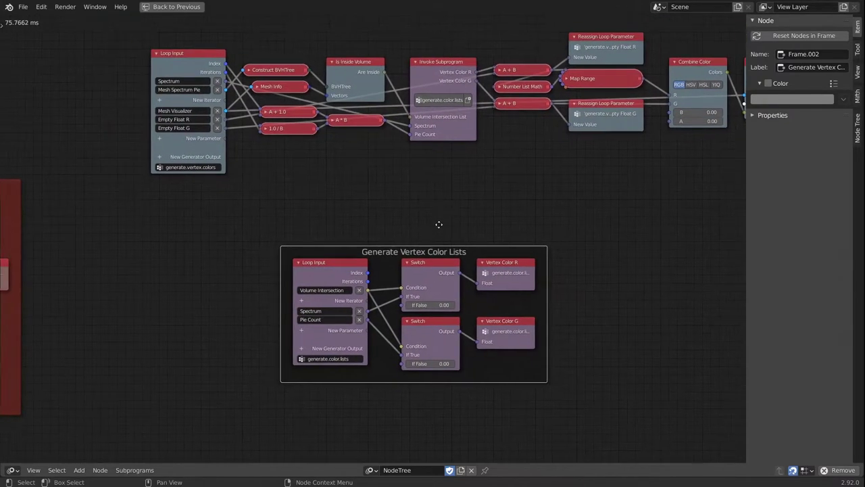
scroll(432, 211, down, 2)
scroll(372, 253, up, 3)
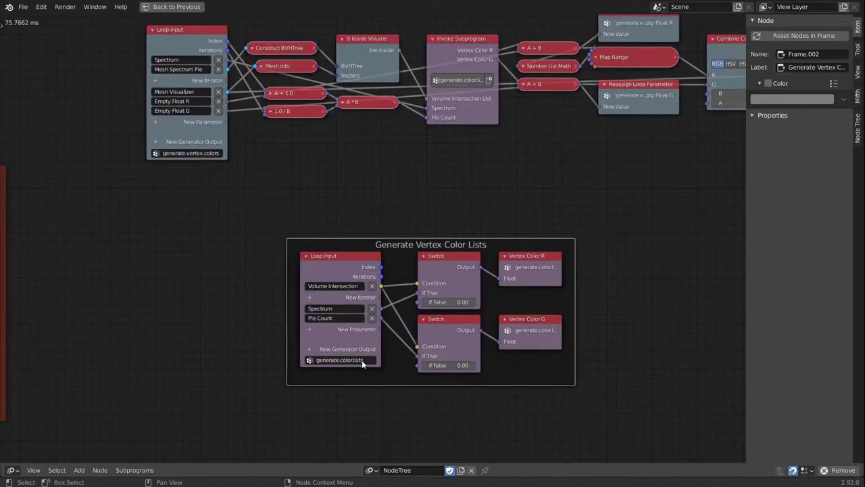
click(338, 256)
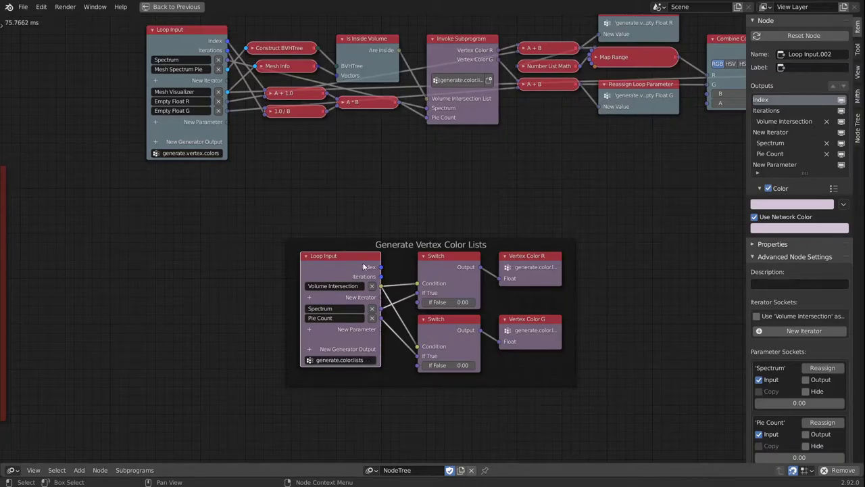
middle_drag(420, 210, 437, 240)
scroll(446, 226, down, 4)
middle_drag(461, 207, 431, 259)
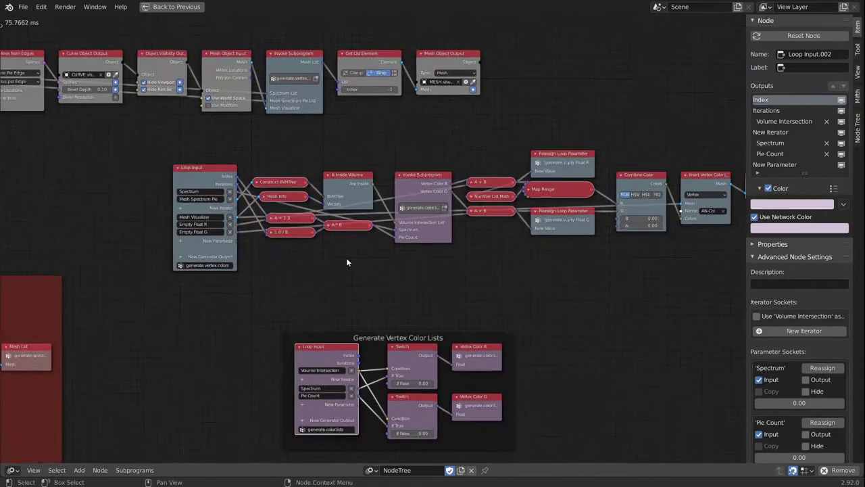
Step: Add a frame enclosing the whole generate.vertex.colors network, from Loop Input to the Mesh List output, above the Generate Vertex Color Lists frame
middle_drag(521, 262, 408, 263)
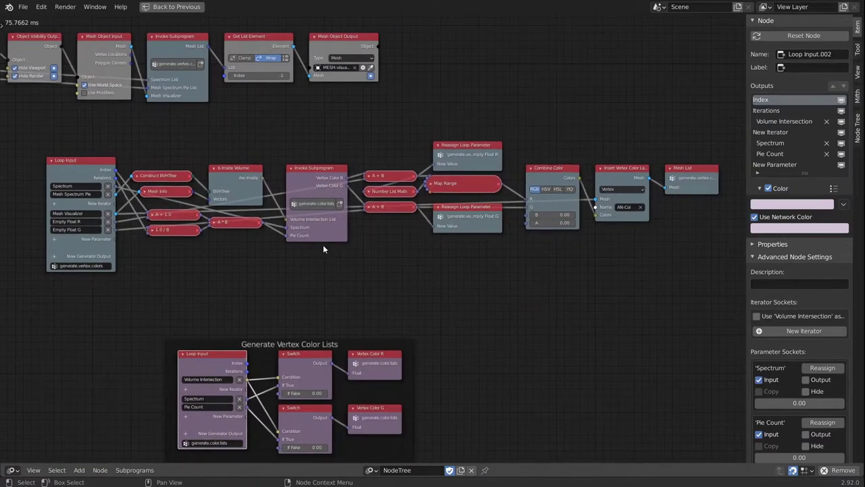
middle_drag(323, 247, 388, 258)
key(shift+a)
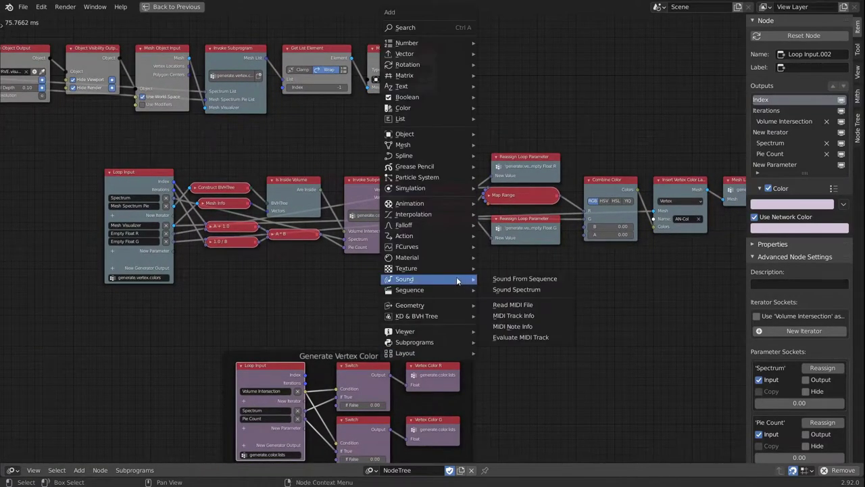
mouse_move(474, 346)
click(501, 352)
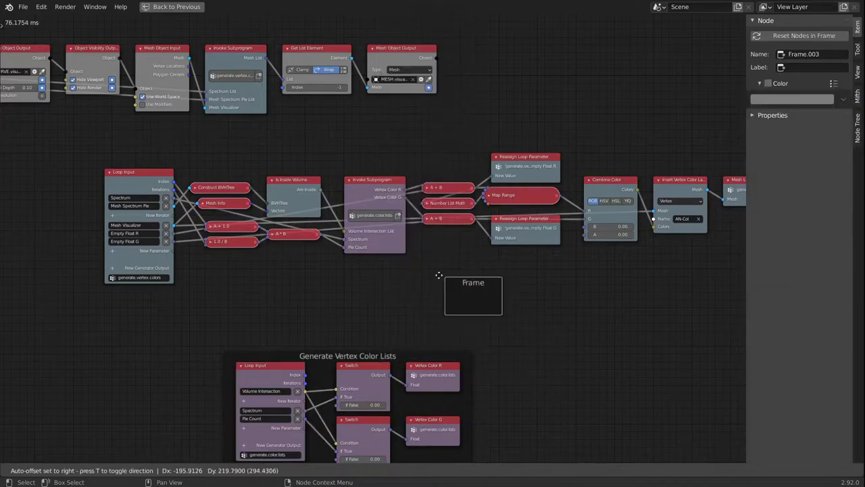
click(436, 271)
middle_drag(503, 286, 429, 247)
drag(394, 236, 566, 309)
drag(60, 107, 690, 235)
drag(89, 136, 547, 304)
drag(607, 290, 254, 146)
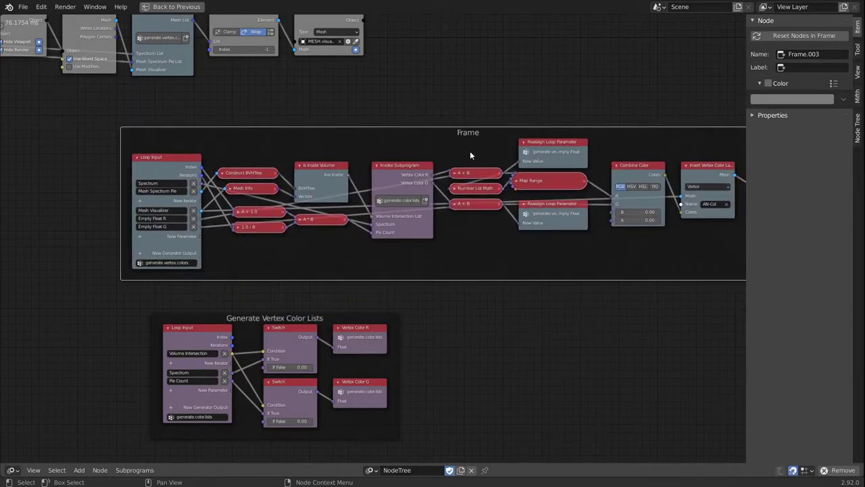
Step: Label the frame around the generate.vertex.colors network "Generate Vertex Colors"
click(808, 65)
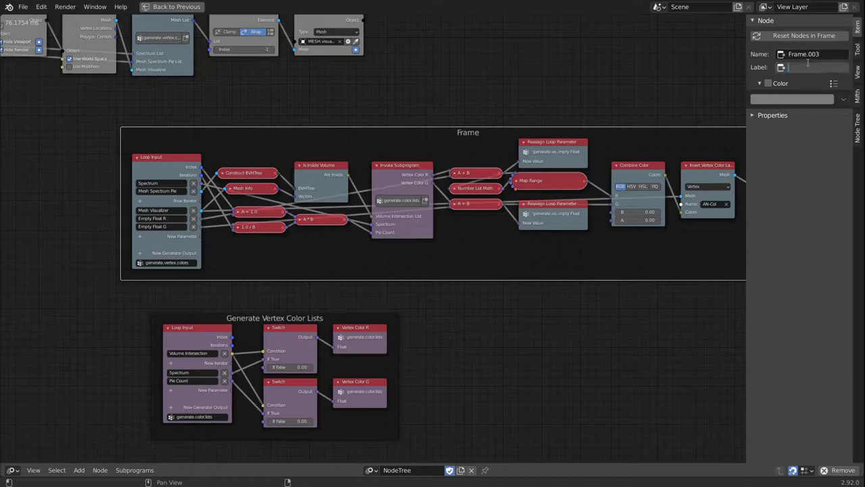
text(Generate Vertex Colors)
key(Return)
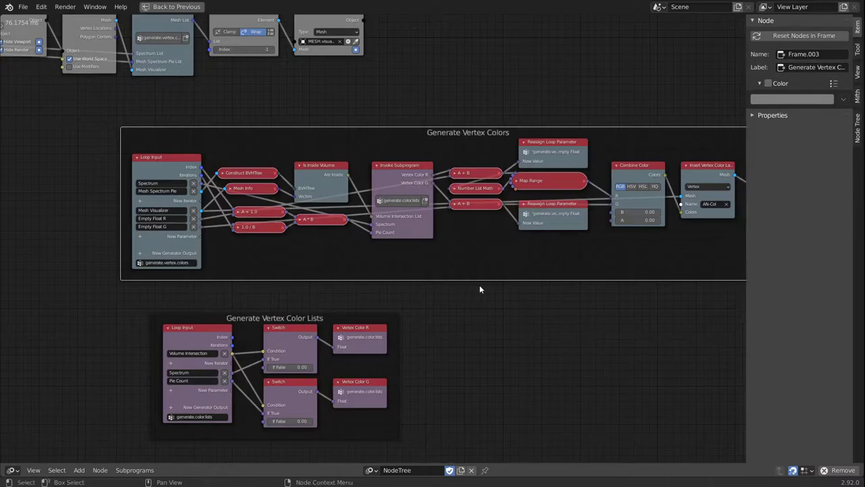
Step: Enable a custom color on the Generate Vertex Colors frame and set it to blue, hue 0.612, saturation 0.478, value 0.608
middle_drag(478, 289, 453, 269)
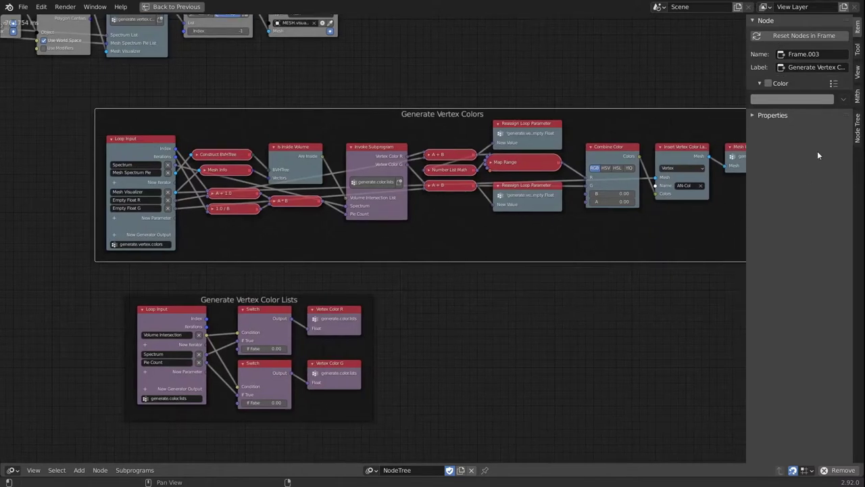
click(768, 83)
click(777, 99)
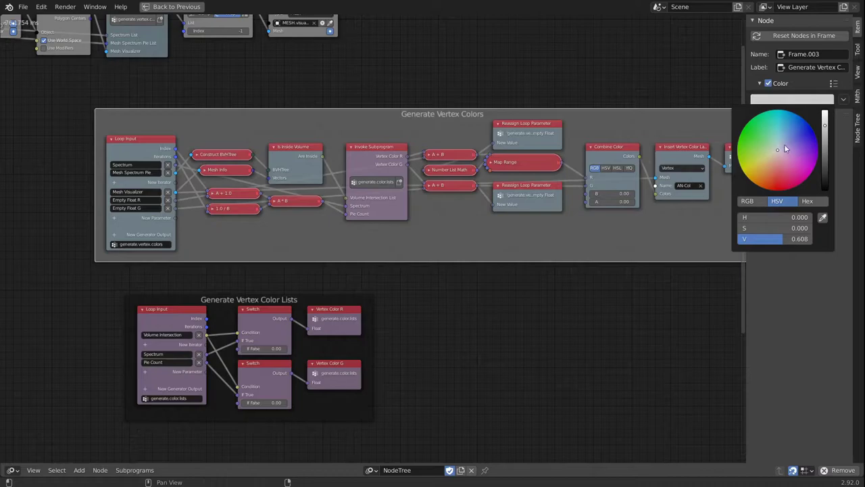
drag(784, 143, 785, 140)
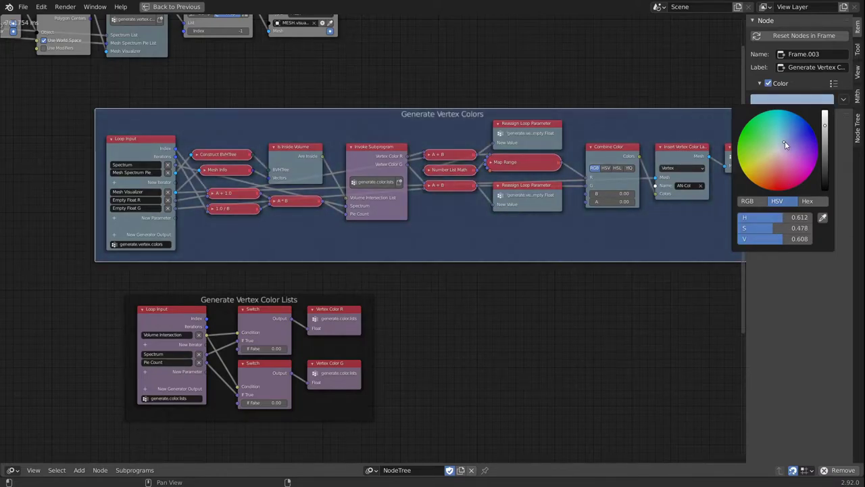
Step: Enable a custom color on the Generate Vertex Color Lists frame and set it to purple
click(311, 308)
click(768, 84)
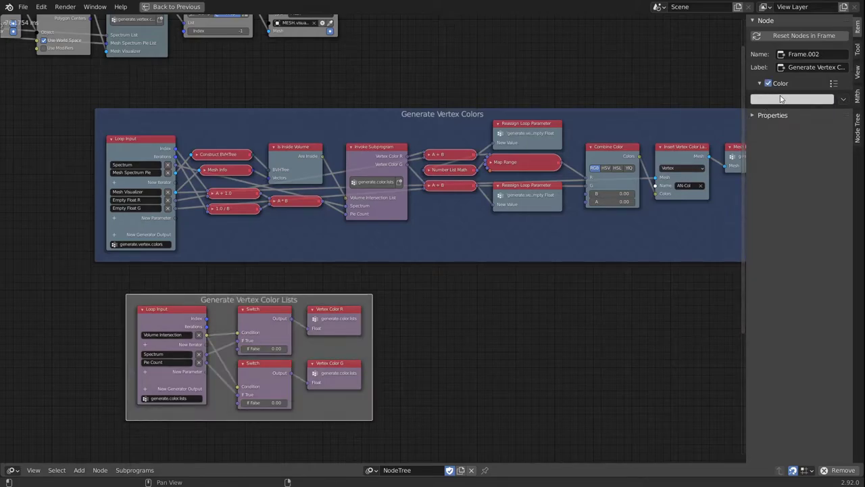
click(780, 98)
drag(786, 151, 785, 148)
click(567, 334)
Step: Nest the Generate Vertex Color Lists frame inside the Generate Vertex Colors frame, below its Loop Input
middle_drag(372, 316, 410, 293)
scroll(409, 290, down, 3)
mouse_move(472, 262)
middle_down()
mouse_move(523, 242)
mouse_move(476, 255)
middle_up()
scroll(460, 237, up, 2)
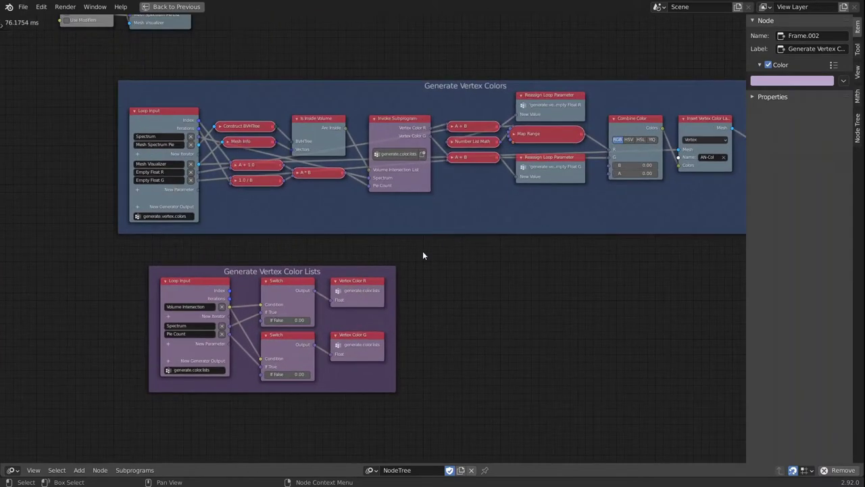
click(323, 275)
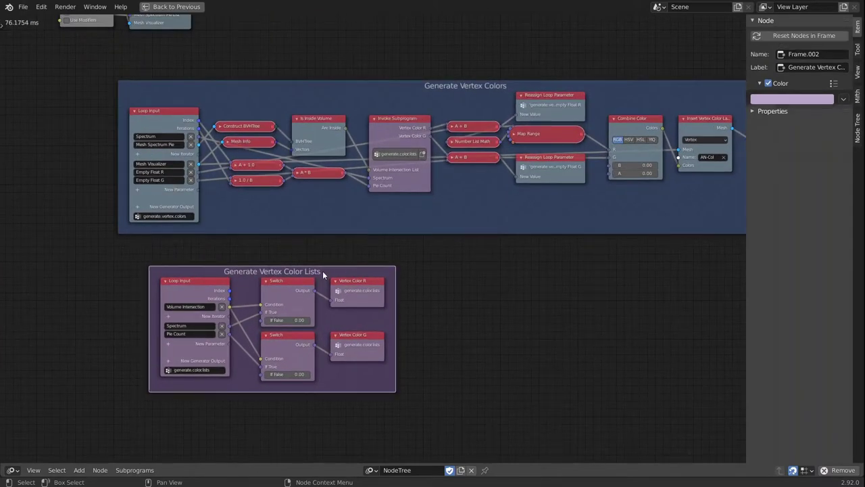
click(150, 114)
drag(362, 272, 342, 236)
scroll(503, 211, down, 3)
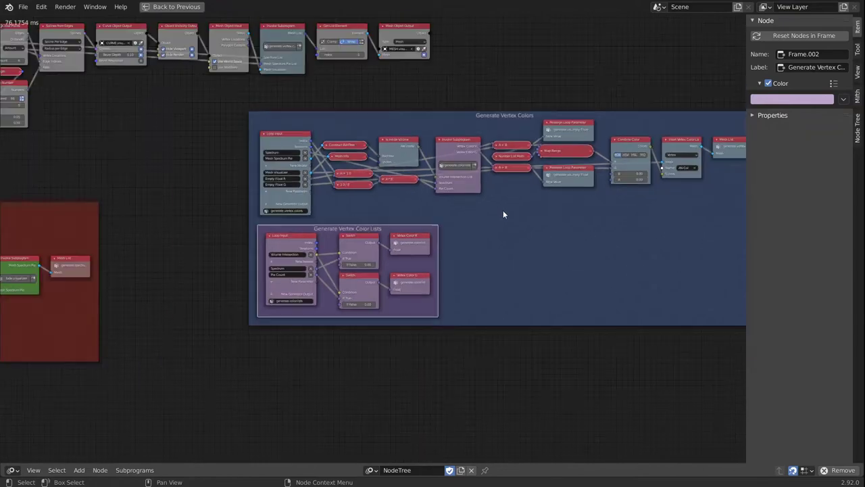
Step: Nest the Fade Visualizer frame inside the Generate Spectrum Pie frame, below its nodes
middle_drag(558, 250, 475, 246)
middle_drag(390, 248, 477, 261)
middle_drag(283, 284, 365, 220)
middle_drag(386, 255, 500, 258)
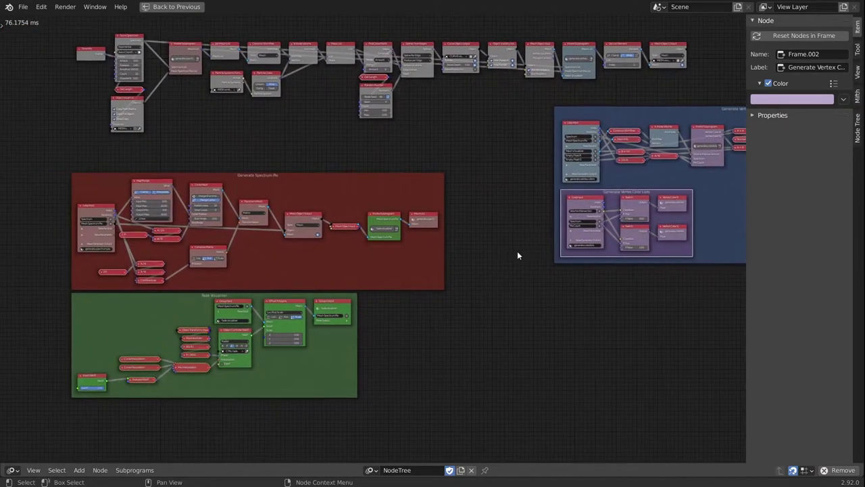
middle_drag(698, 197, 578, 188)
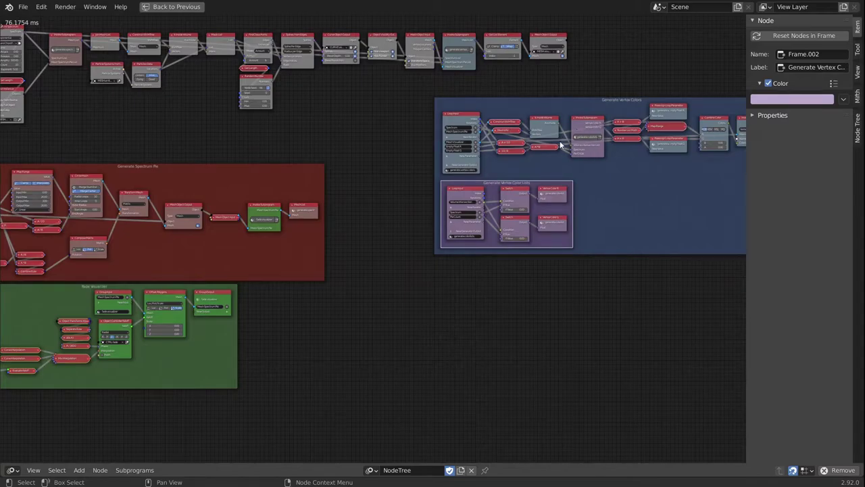
middle_drag(404, 230, 503, 255)
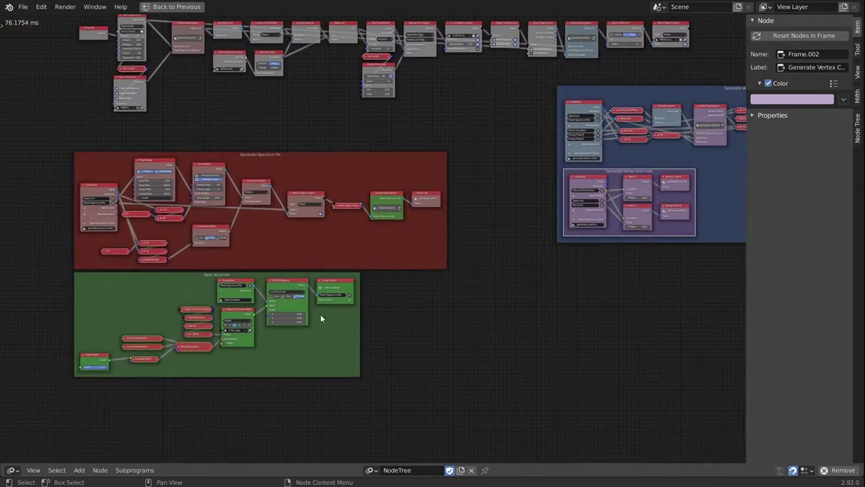
click(138, 285)
drag(142, 303, 143, 290)
click(152, 289)
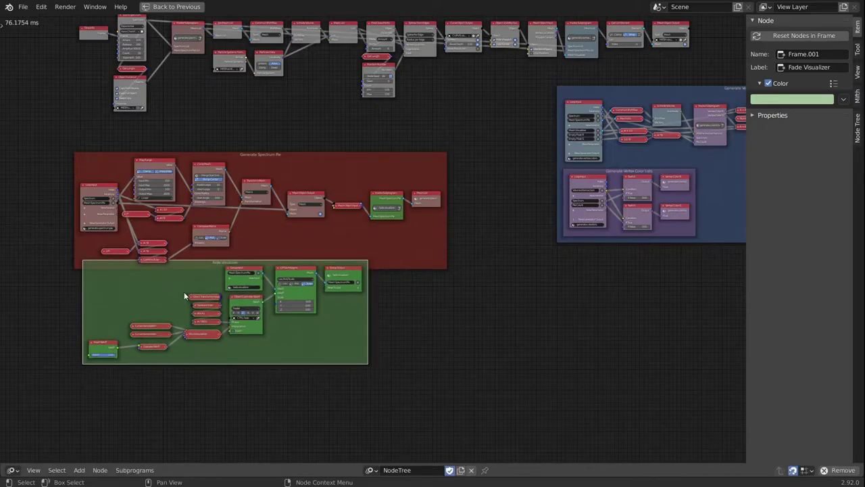
key(g)
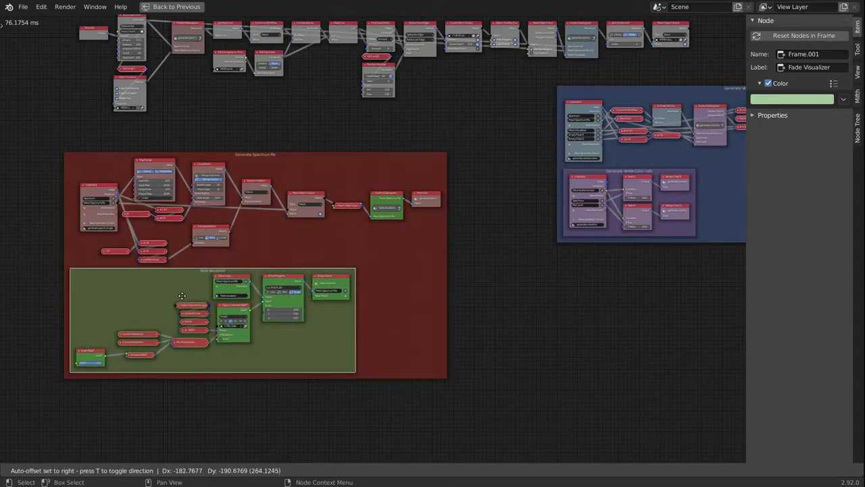
click(183, 296)
Step: Move the lower A / B, A * B, Combine Euler and 2 Pi nodes up together, directly below the upper A / B node
scroll(338, 264, up, 6)
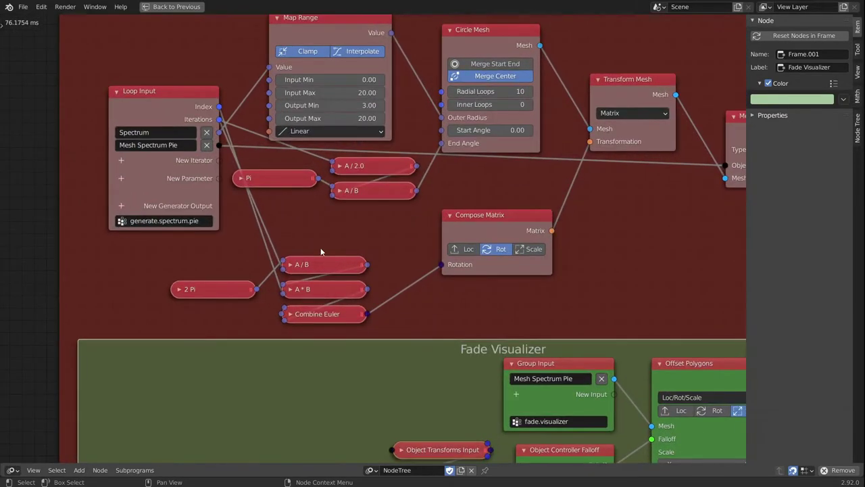
scroll(321, 247, down, 2)
scroll(332, 253, up, 2)
click(311, 264)
click(336, 290)
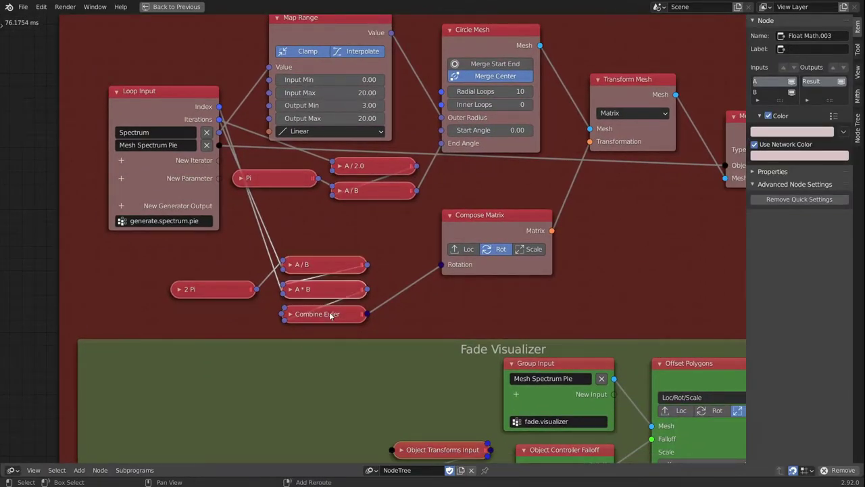
click(329, 312)
click(239, 292)
key(g)
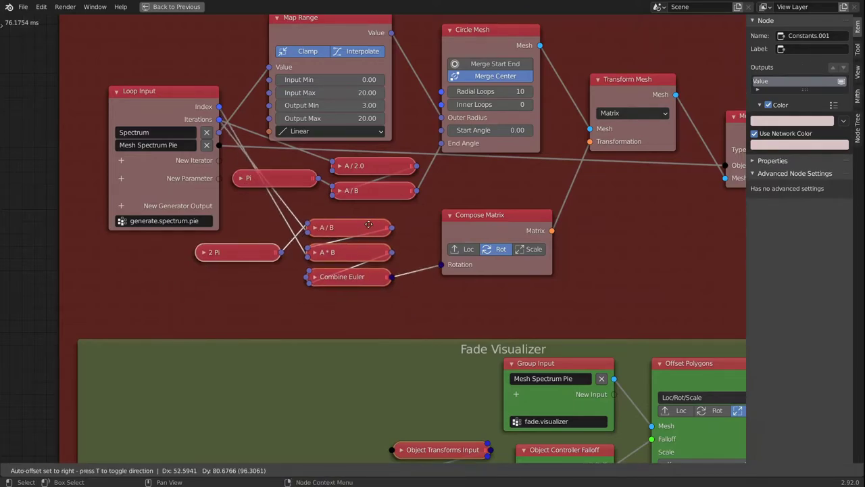
click(390, 216)
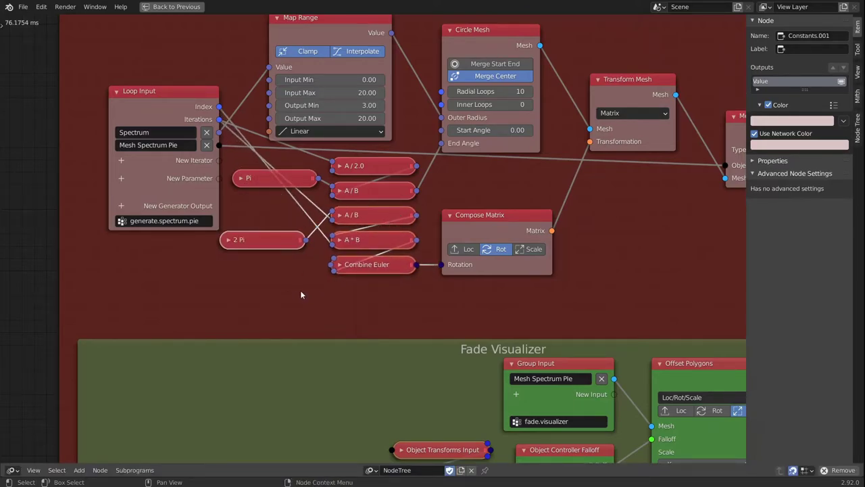
Step: Align the 2 Pi node directly beneath the Pi node in the Generate Spectrum Pie frame
click(300, 290)
drag(271, 238, 282, 208)
middle_drag(558, 196, 509, 187)
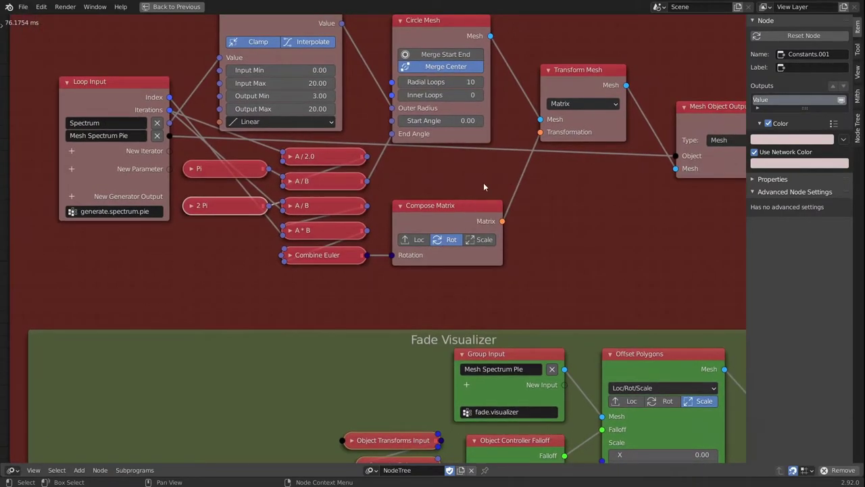
Step: Move the Fade Visualizer frame up so it sits just below the nodes of the Generate Spectrum Pie frame
scroll(423, 222, down, 3)
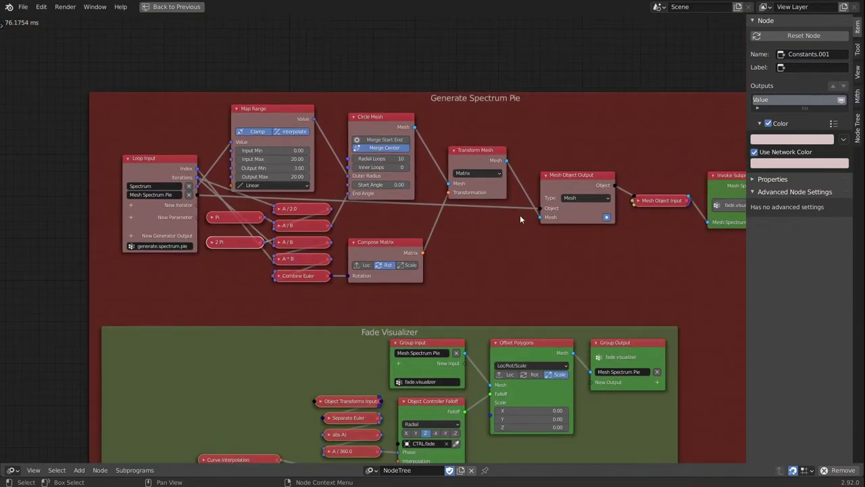
middle_drag(522, 218, 463, 207)
middle_drag(396, 198, 453, 144)
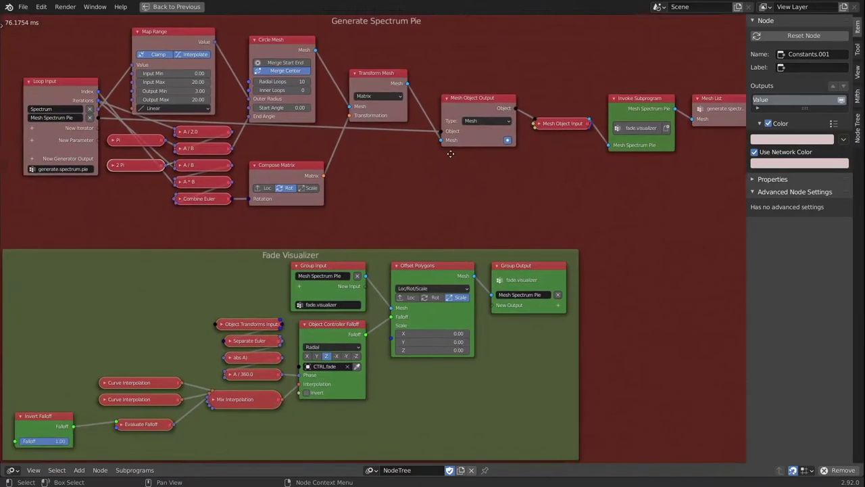
scroll(435, 170, down, 2)
drag(399, 240, 398, 208)
middle_drag(488, 177, 472, 225)
scroll(473, 224, down, 2)
middle_drag(592, 197, 528, 246)
middle_drag(511, 212, 421, 169)
scroll(509, 221, down, 4)
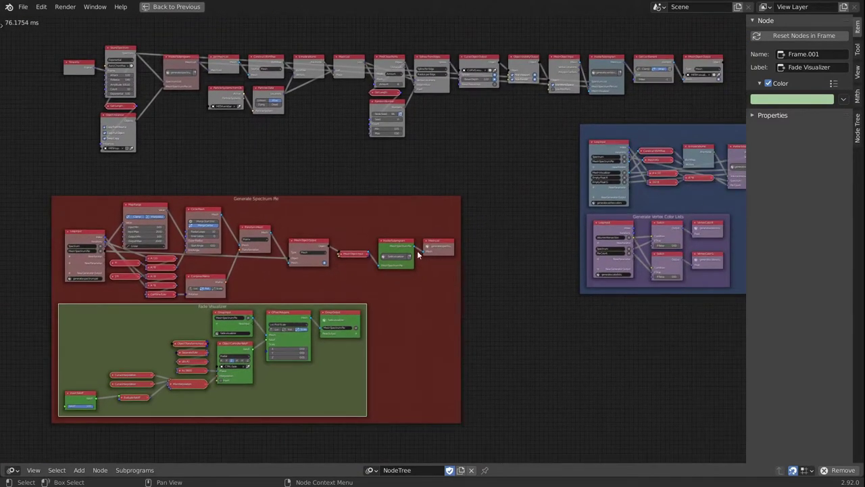
drag(193, 312, 194, 321)
Step: Move the Generate Vertex Colors frame right beside the Generate Spectrum Pie frame, with their top edges aligned
middle_drag(573, 193, 455, 273)
ctrl+scroll(410, 207, left, 5)
shift+scroll(490, 211, up, 1)
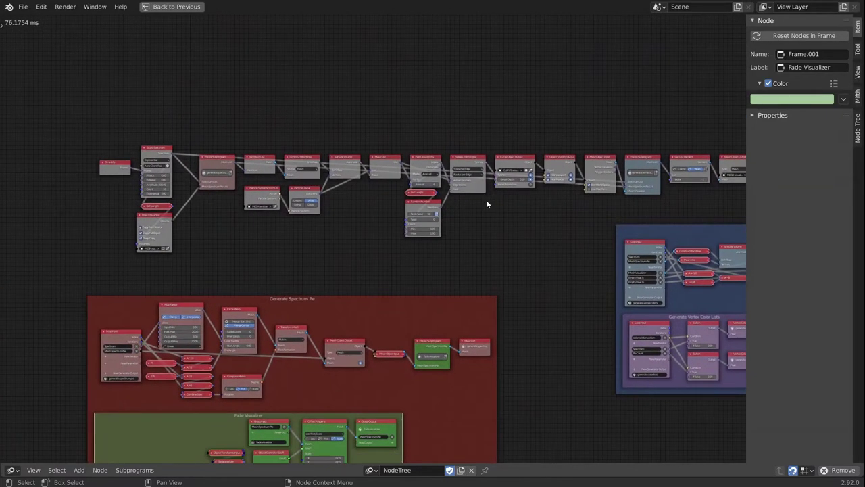
shift+scroll(491, 203, down, 5)
ctrl+scroll(491, 203, right, 3)
drag(703, 126, 586, 197)
ctrl+scroll(522, 233, left, 5)
shift+scroll(522, 233, up, 3)
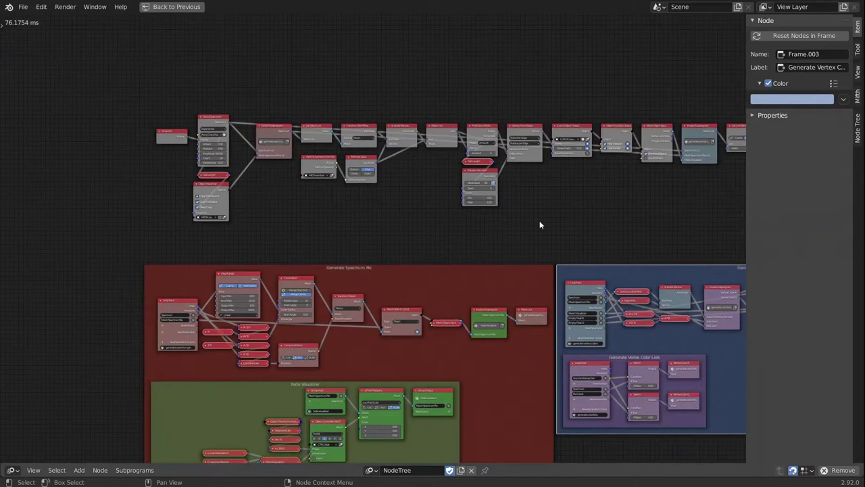
Step: Select the main-row nodes from Join Mesh List through Mesh Object Input, and add a Group subprogram's input node above the row
scroll(447, 219, up, 1)
ctrl+scroll(569, 204, right, 3)
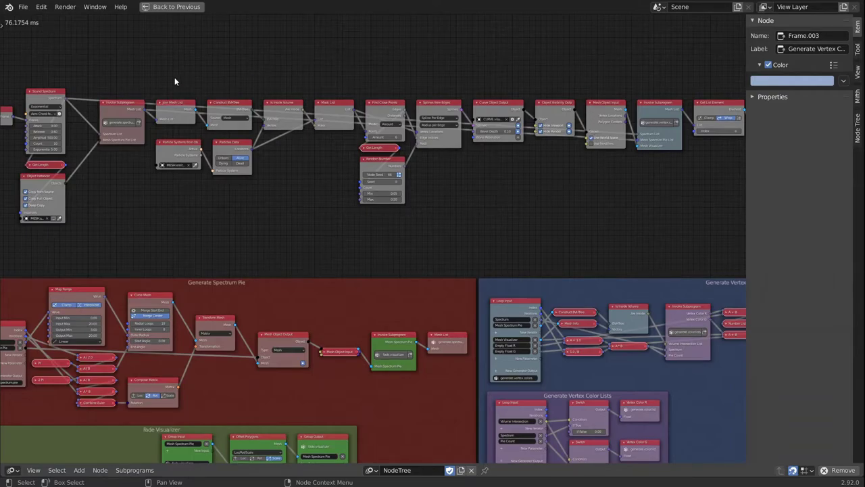
drag(173, 81, 611, 232)
scroll(429, 94, up, 2)
middle_drag(517, 78, 528, 95)
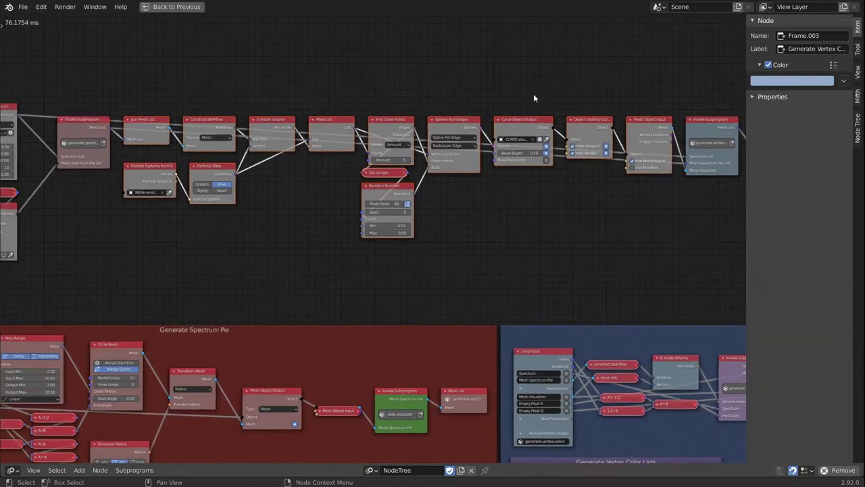
click(135, 469)
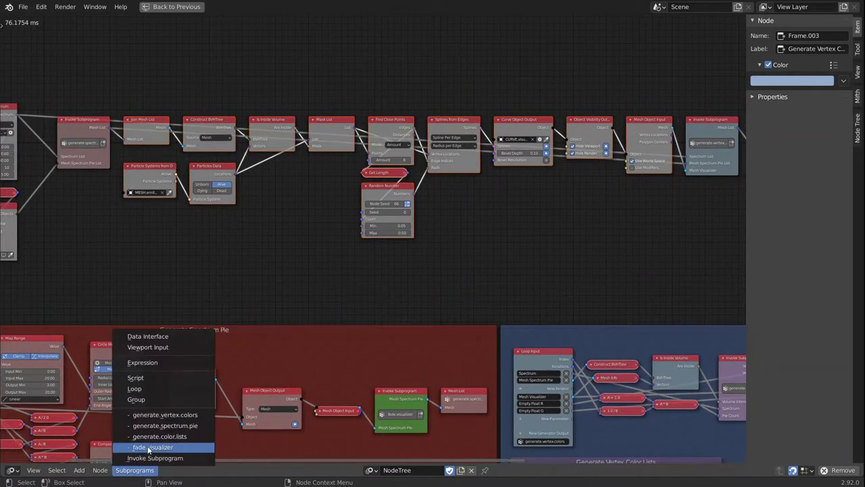
click(151, 400)
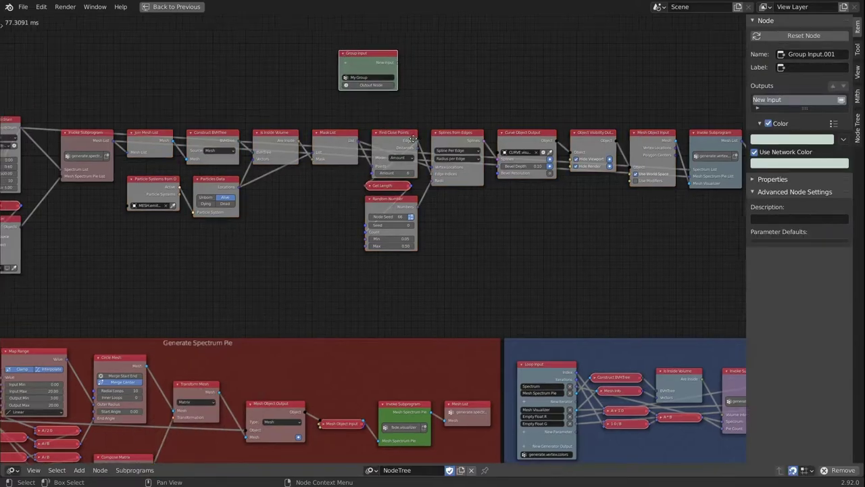
middle_drag(414, 146, 409, 175)
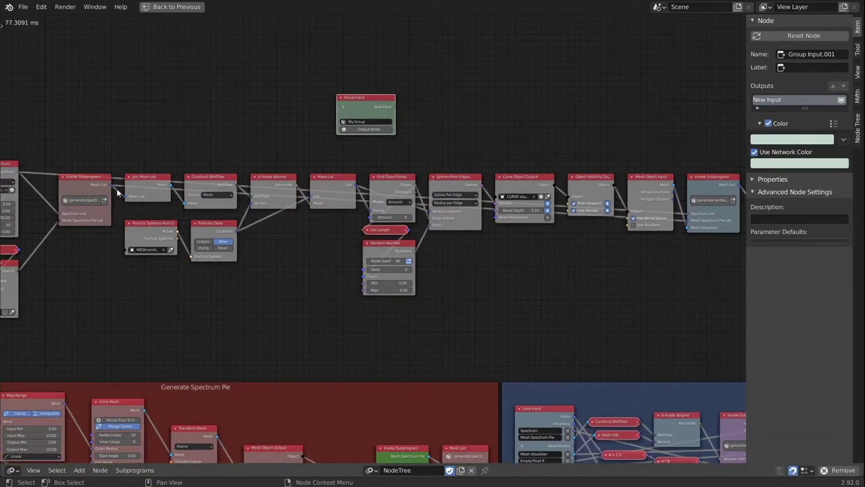
Step: Add a Mesh List input to the new Group Input node
click(346, 107)
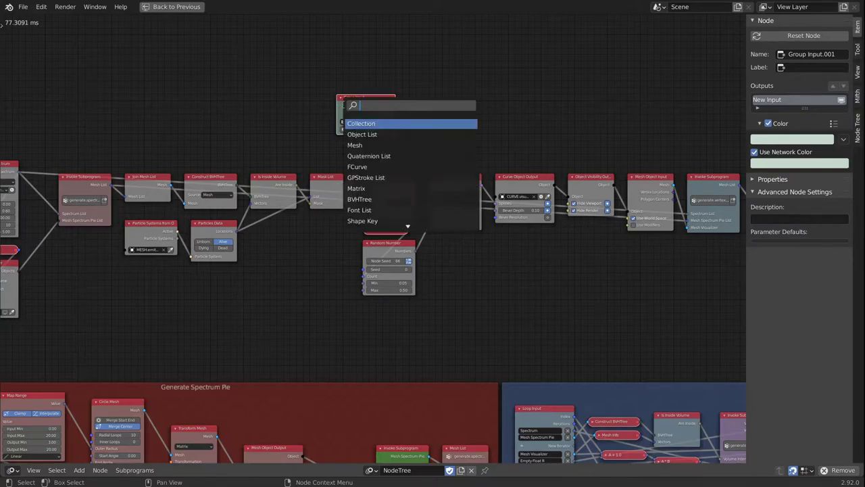
text(mesh)
key(Down)
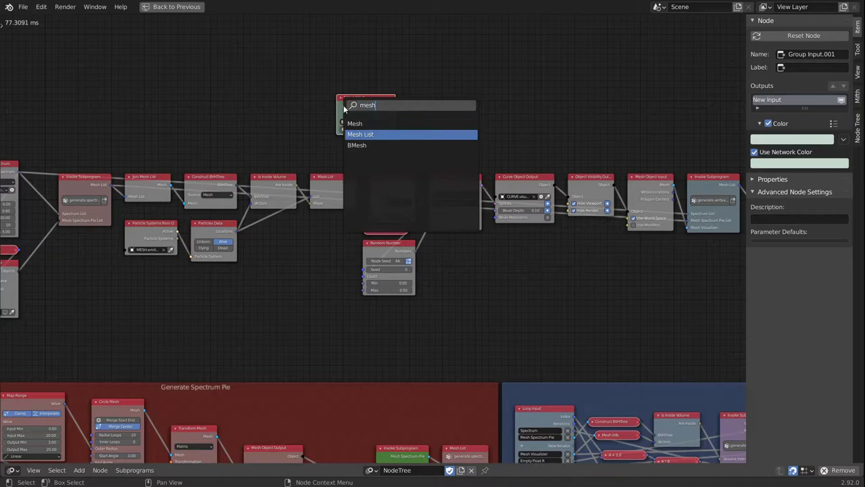
key(Return)
Step: Create the group's output node, place it to the right of Group Input, and give it a Mesh output
click(354, 137)
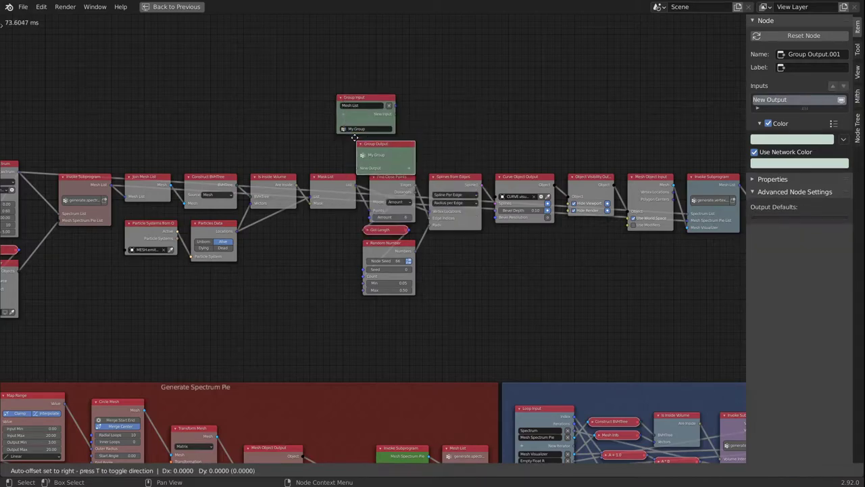
click(532, 81)
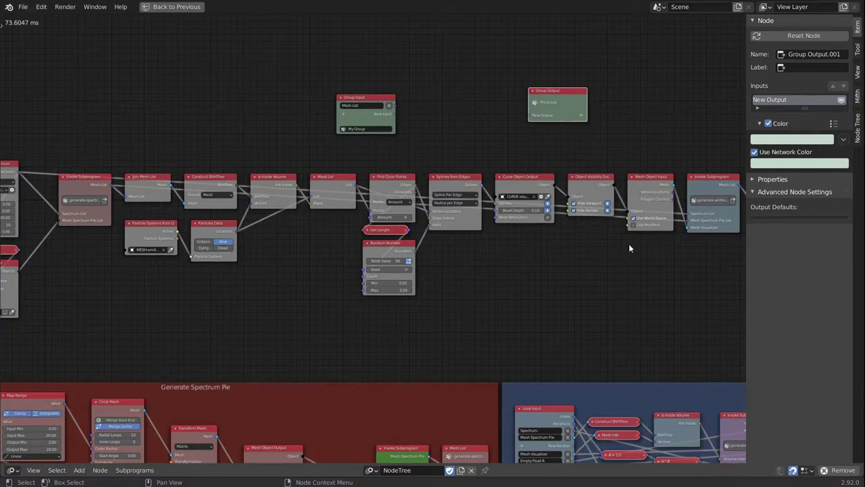
ctrl+scroll(627, 175, right, 2)
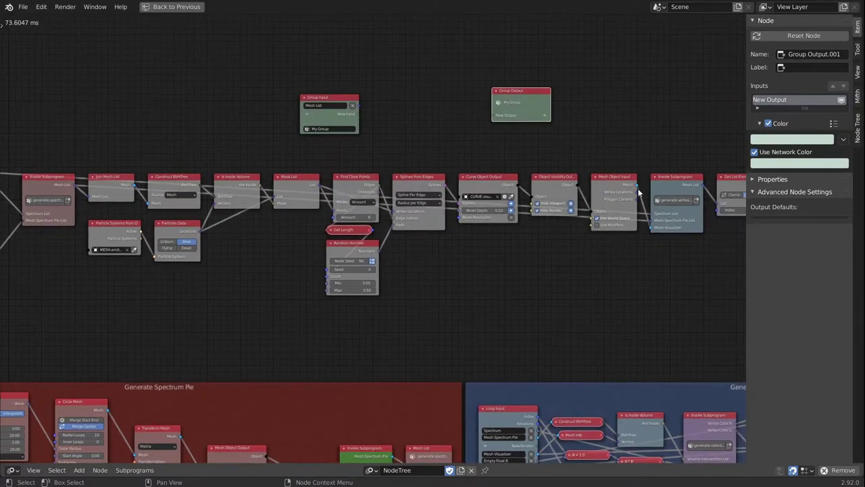
click(546, 115)
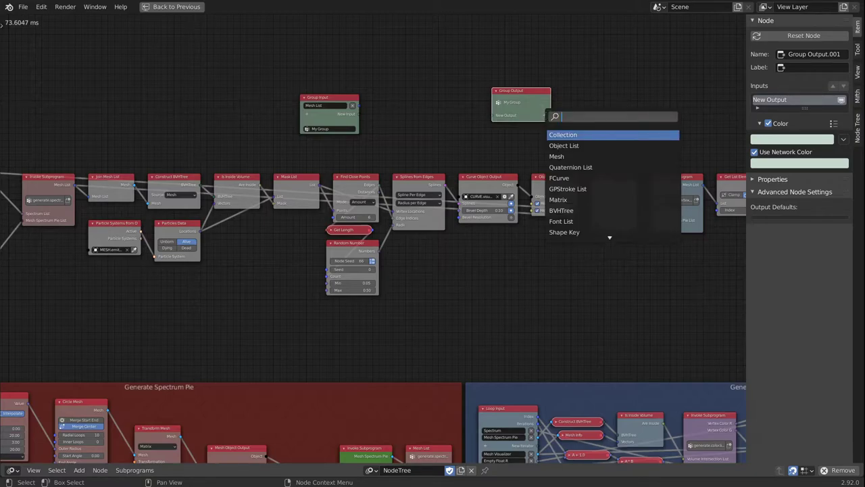
text(mesh)
key(Return)
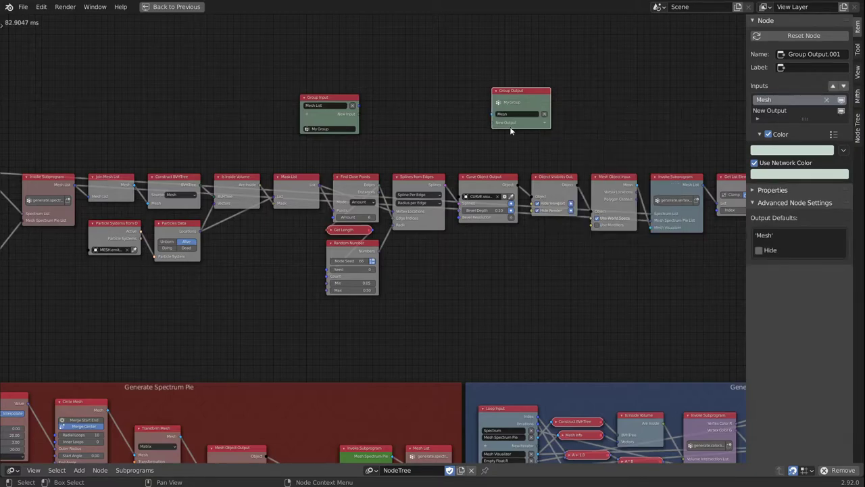
Step: Rename the Mesh List generator output of the generate.spectrum.pie loop as Mesh Spectrum Pie
mouse_move(557, 99)
middle_down()
mouse_move(548, 98)
mouse_move(562, 106)
middle_up()
middle_drag(429, 100, 540, 97)
scroll(367, 207, down, 5)
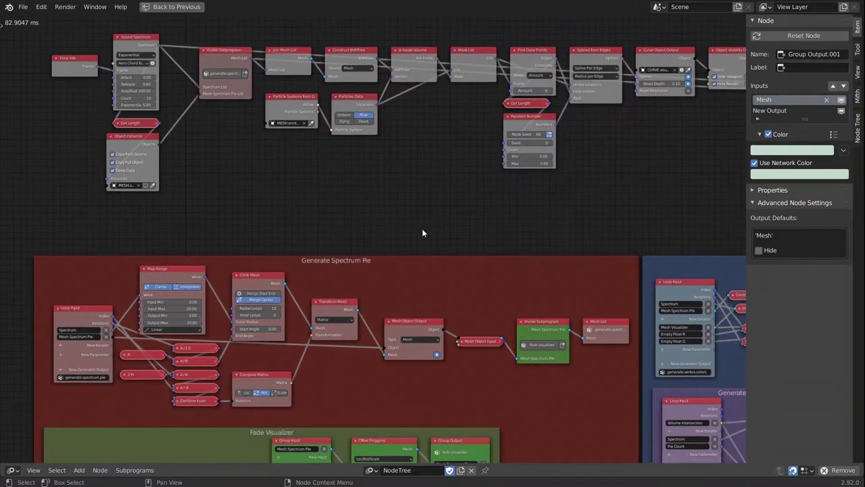
middle_drag(498, 227, 480, 219)
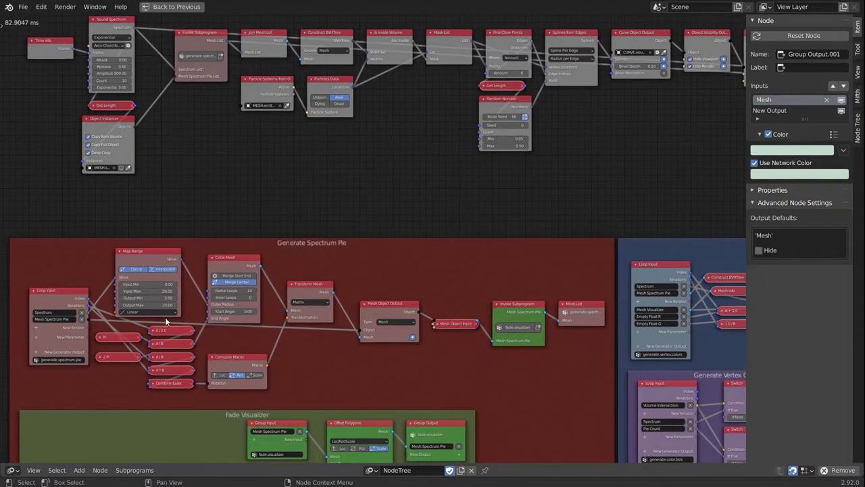
click(588, 318)
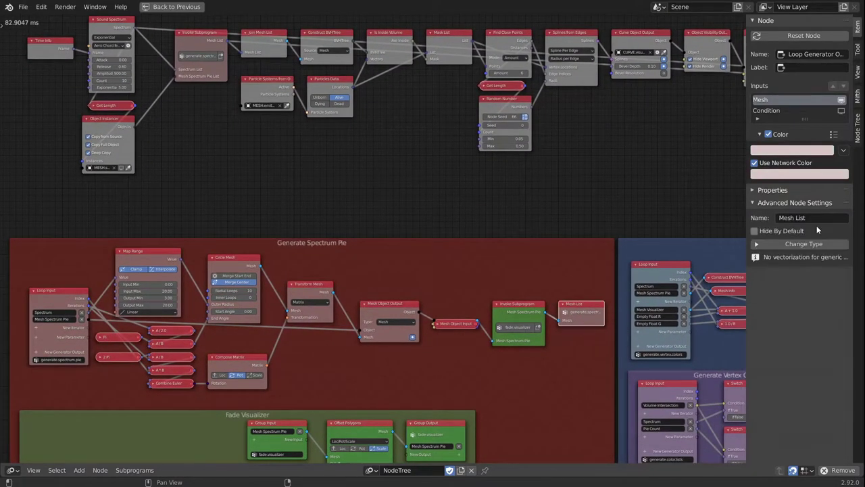
click(813, 217)
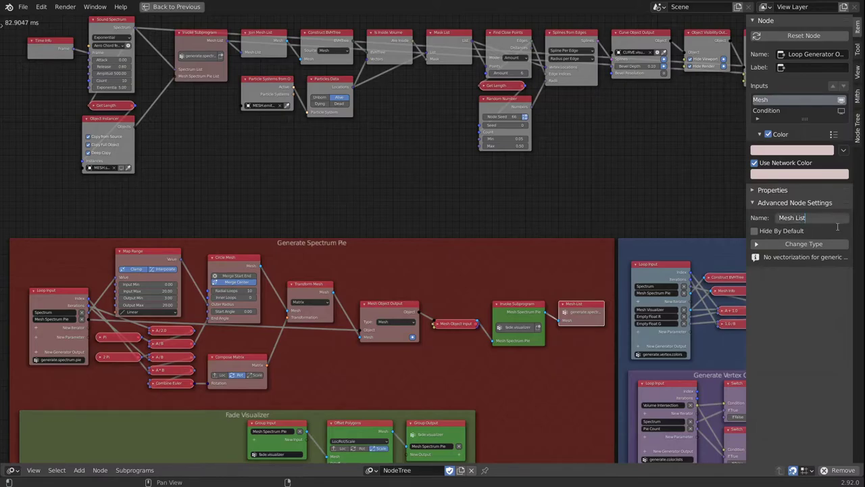
key(BackSpace)
key(BackSpace)
text(Spectrum Pie)
key(Return)
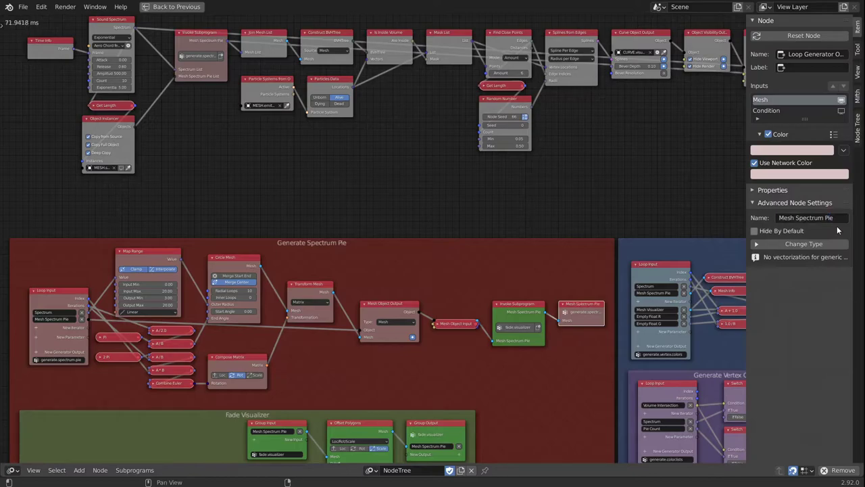
Step: Rename the Mesh List input on the Group Input node as Mesh Spectrum Pie
middle_drag(676, 89, 526, 251)
middle_drag(478, 169, 457, 169)
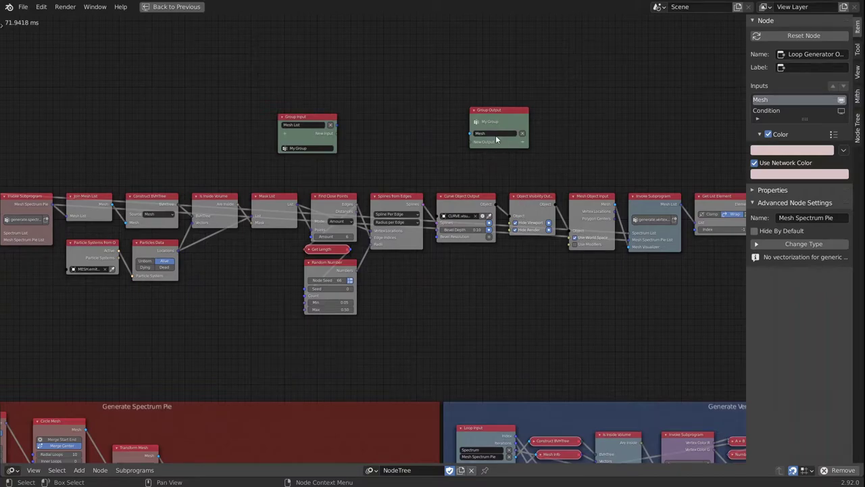
middle_drag(414, 310, 547, 292)
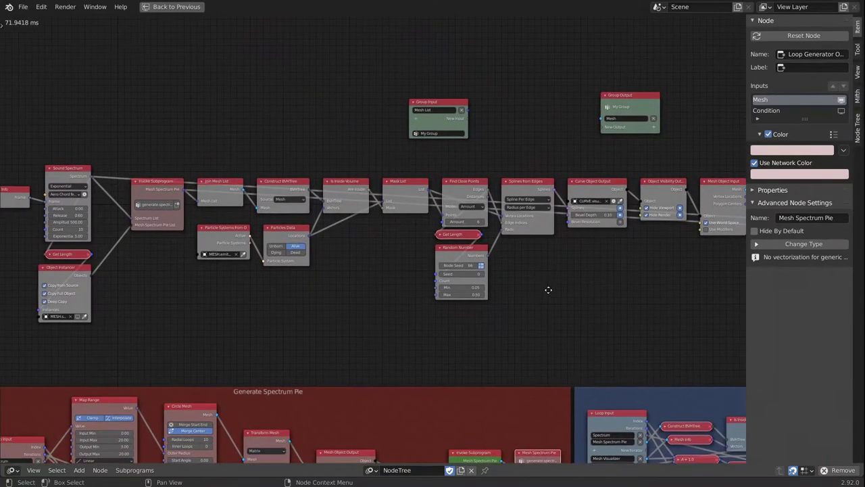
double_click(445, 108)
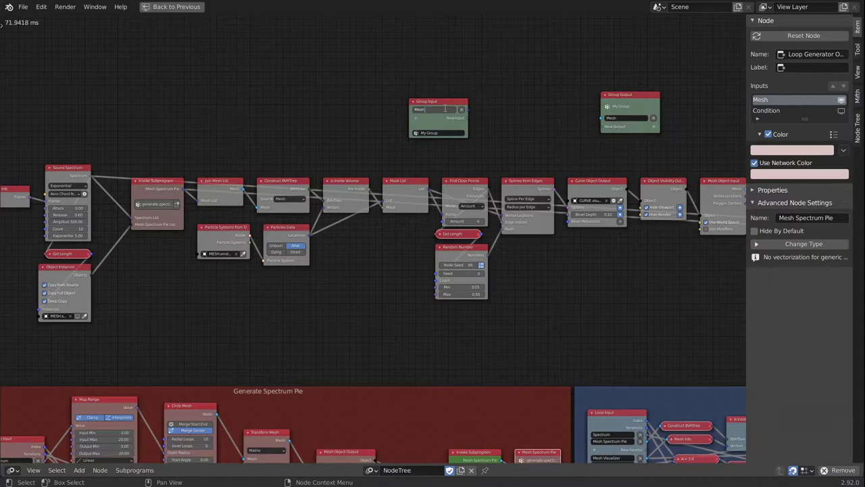
text(Mesh Spectrum Pie)
key(Return)
Step: Name the new group subprogram generate.visualizer on its Group Input node
middle_drag(497, 157, 464, 155)
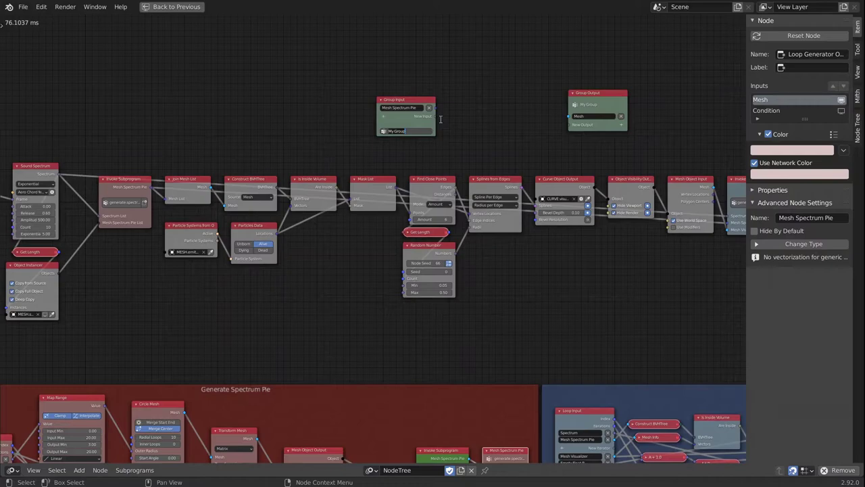
text(generate.splines)
key(Return)
double_click(414, 131)
text(generate.visualizer)
key(Return)
Step: Add an invoke node for the generate.visualizer subprogram and place it below the main row
middle_drag(608, 250, 505, 269)
middle_drag(362, 141, 371, 145)
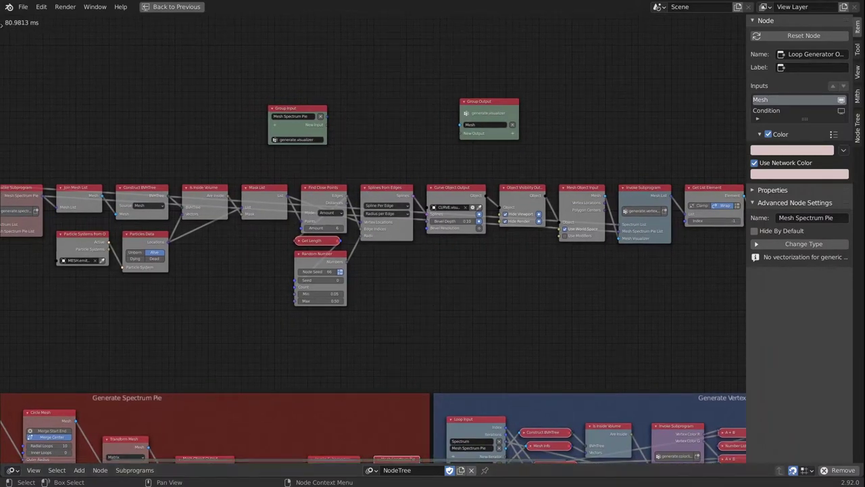
click(137, 470)
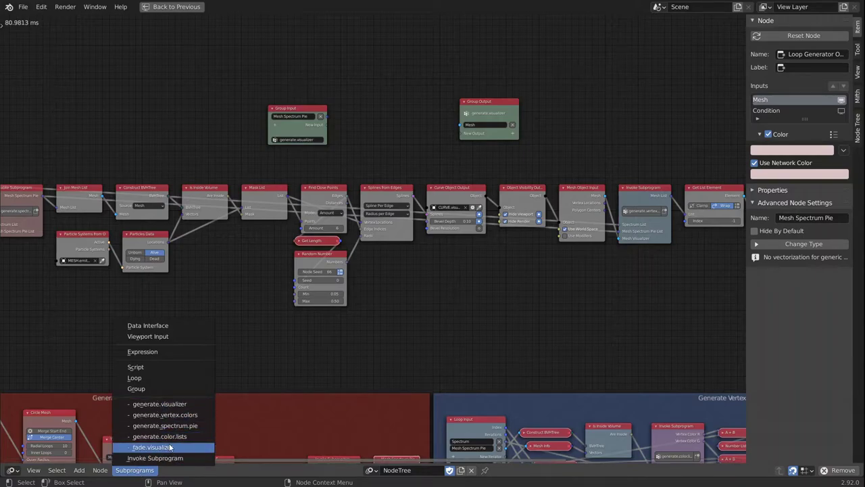
click(177, 404)
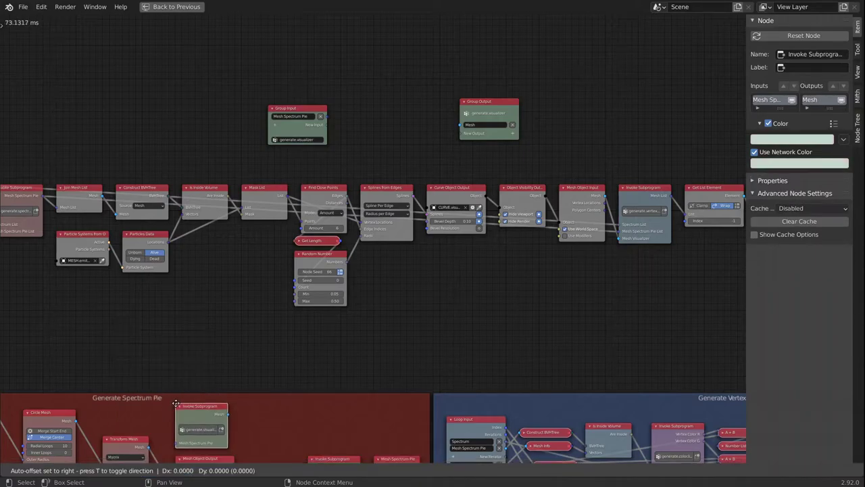
click(189, 290)
middle_drag(239, 290, 335, 290)
scroll(291, 281, up, 1)
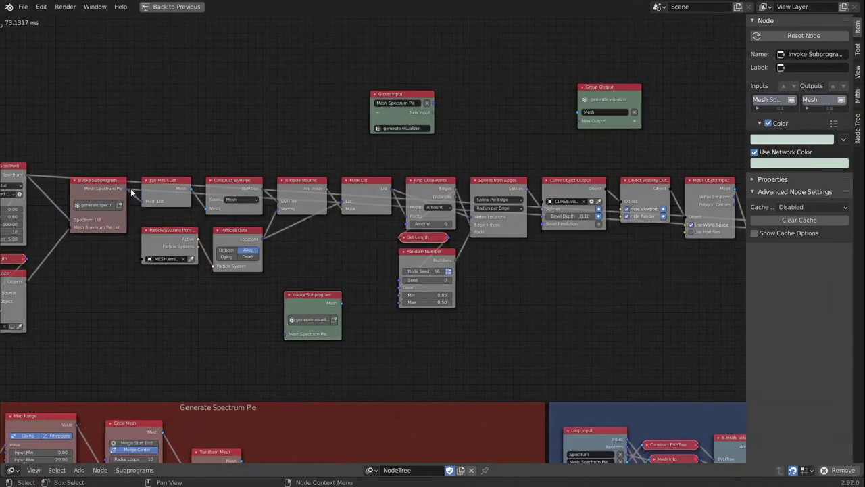
Step: Route Mesh Spectrum Pie through the generate.visualizer invoke node into the Mesh Visualizer input, and disconnect Join Mesh List from the spectrum pie output
drag(129, 189, 286, 334)
middle_drag(404, 316, 271, 315)
drag(202, 299, 620, 235)
ctrl+scroll(261, 232, left, 7)
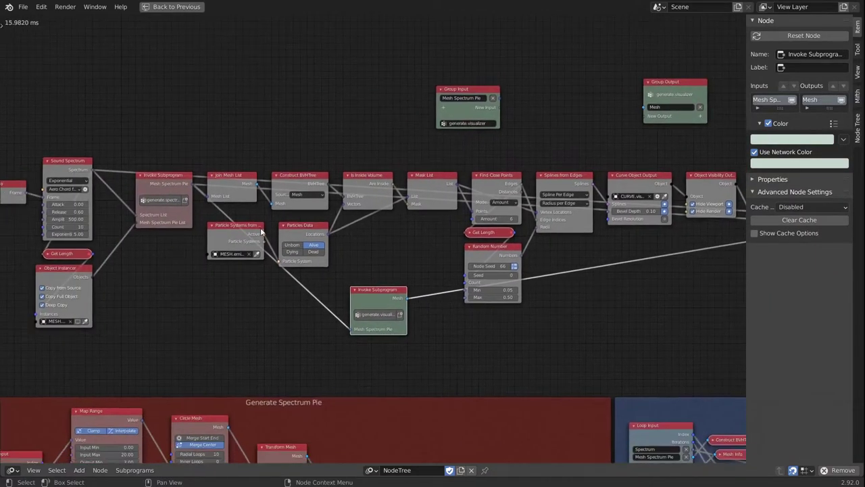
click(208, 195)
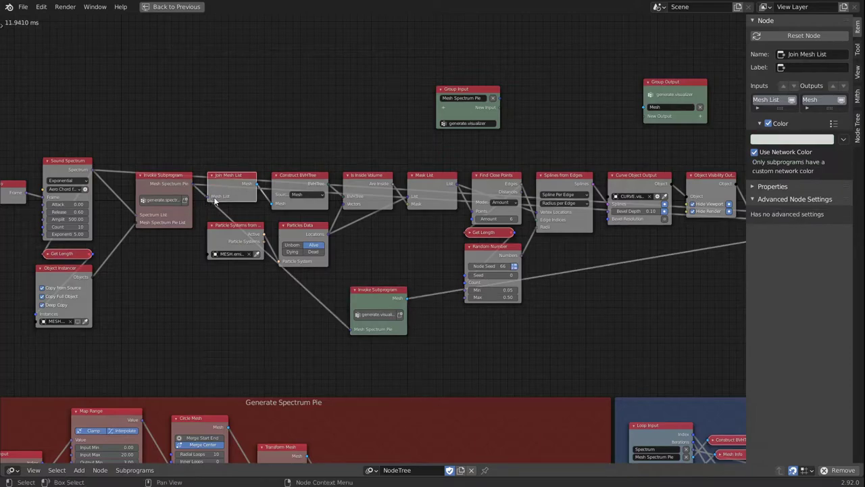
middle_drag(284, 232, 194, 221)
Step: Move the nodes from Join Mesh List through Mesh Object Input above the main row, and place the generate.visualizer invoke node beside generate.spectrum.pie
drag(288, 284, 281, 327)
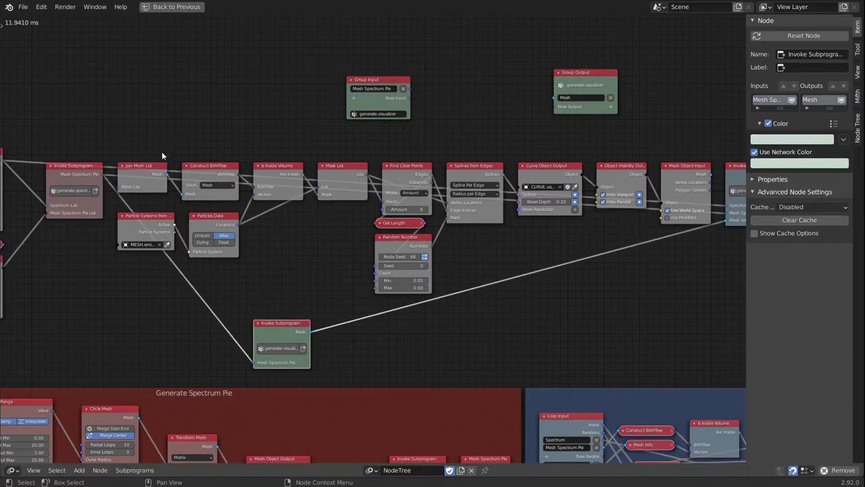
drag(155, 146, 676, 299)
middle_drag(598, 205, 594, 267)
drag(667, 246, 722, 34)
middle_drag(547, 150, 513, 112)
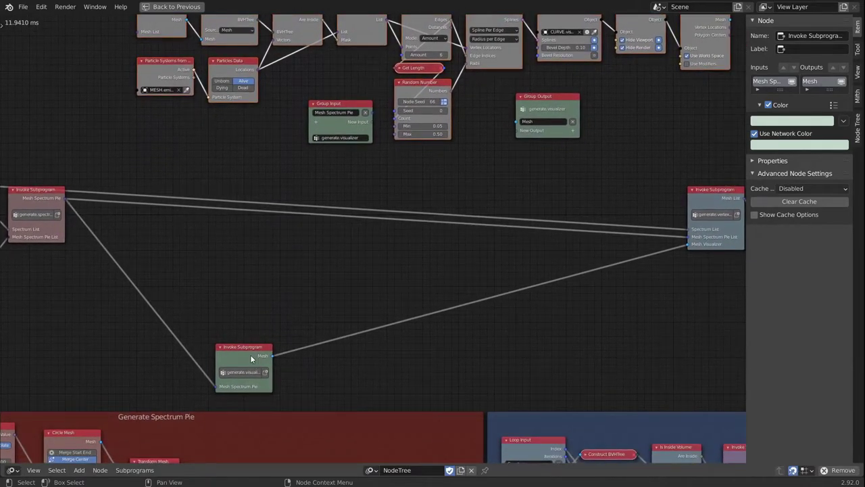
drag(249, 354, 120, 196)
middle_drag(364, 194, 269, 293)
click(478, 202)
key(g)
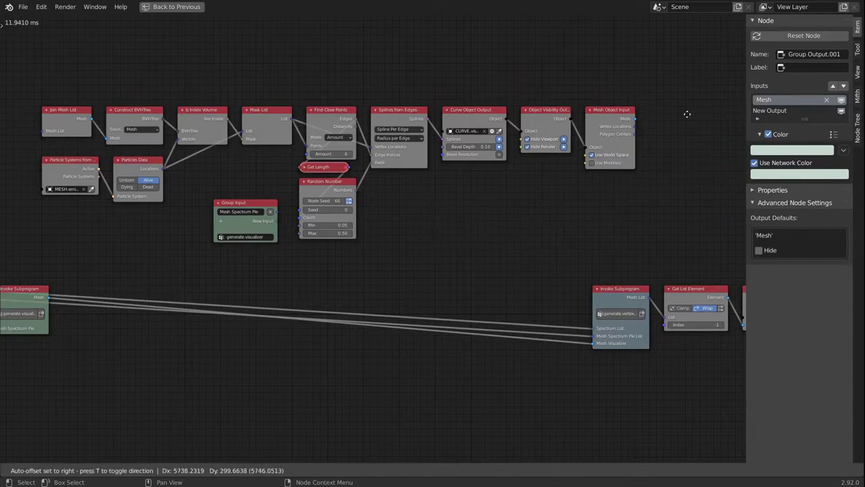
click(670, 129)
middle_drag(647, 154, 559, 173)
key(ctrl+z)
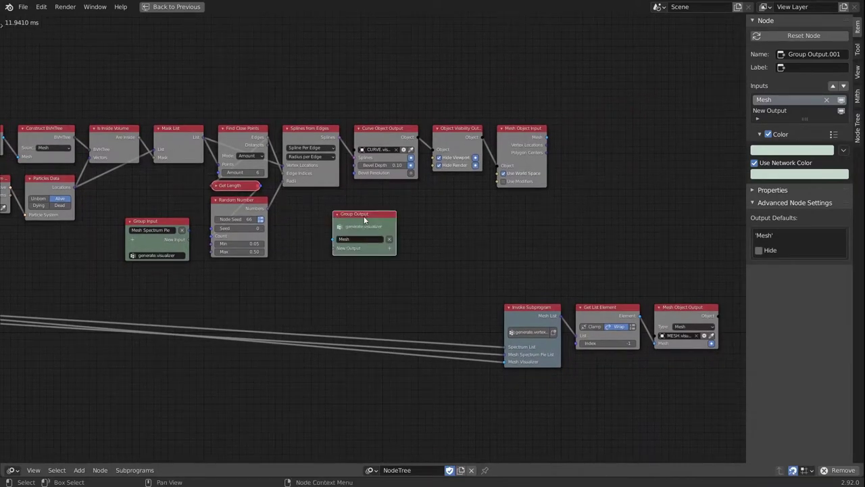
Step: Place Group Output after Mesh Object Input and Group Input before Join Mesh List, linking both to the generate.visualizer node row
drag(364, 218, 592, 132)
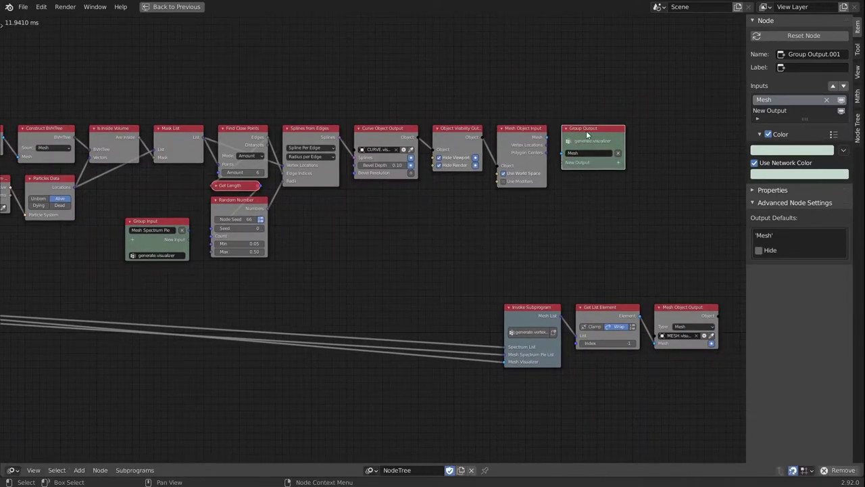
click(545, 139)
middle_drag(379, 253, 394, 260)
middle_drag(172, 240, 463, 249)
drag(465, 238, 215, 146)
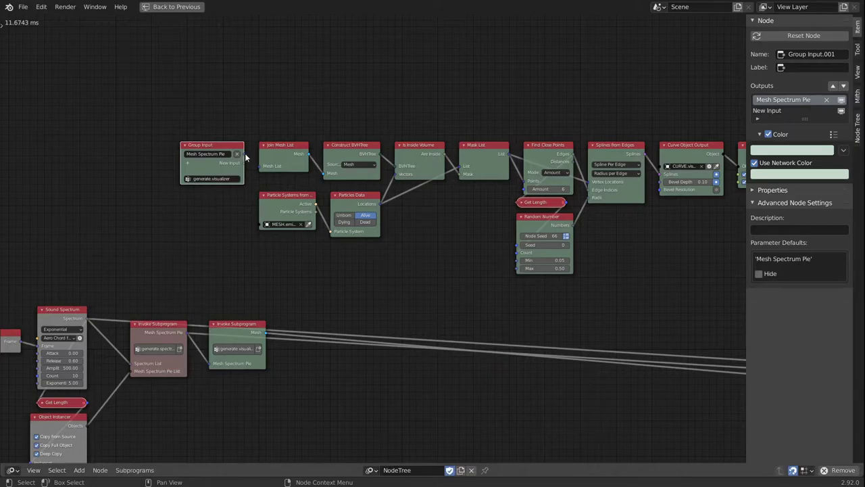
scroll(442, 246, down, 2)
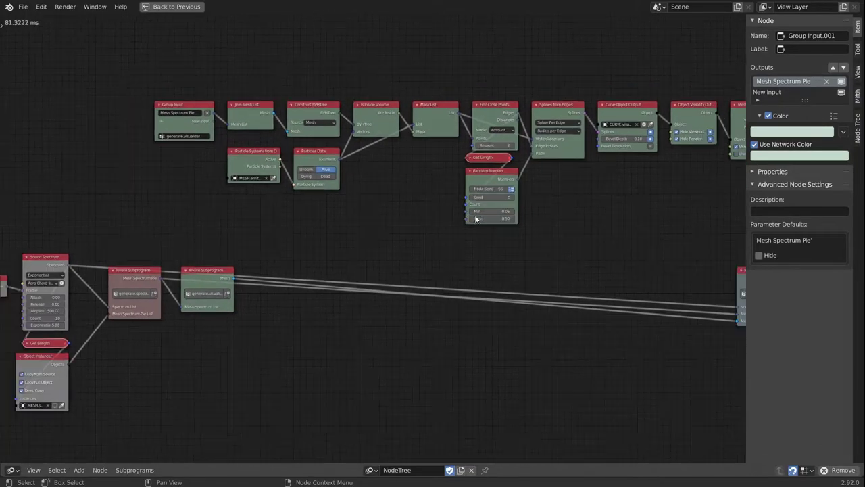
Step: Add a layout frame and enclose all the generate.visualizer group nodes in it
scroll(466, 212, down, 2)
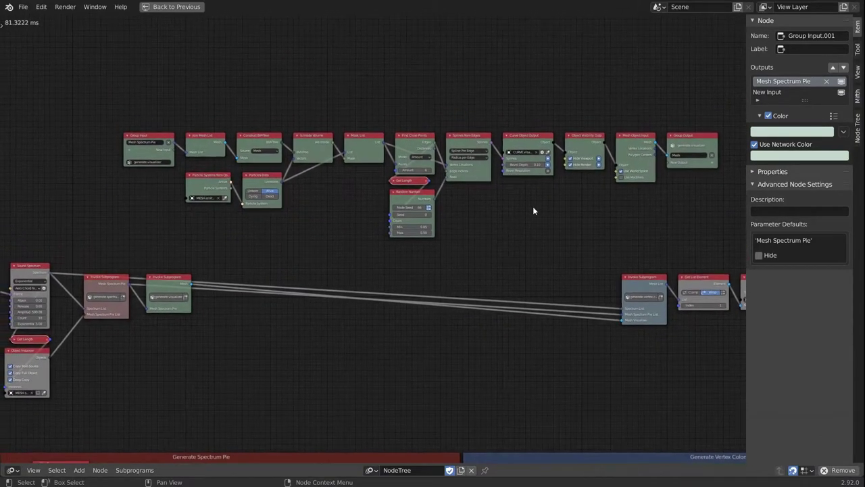
key(shift+a)
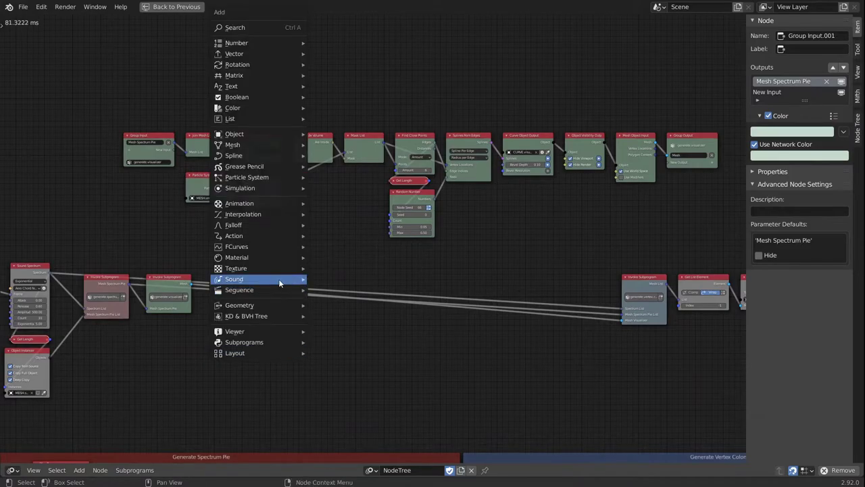
mouse_move(247, 354)
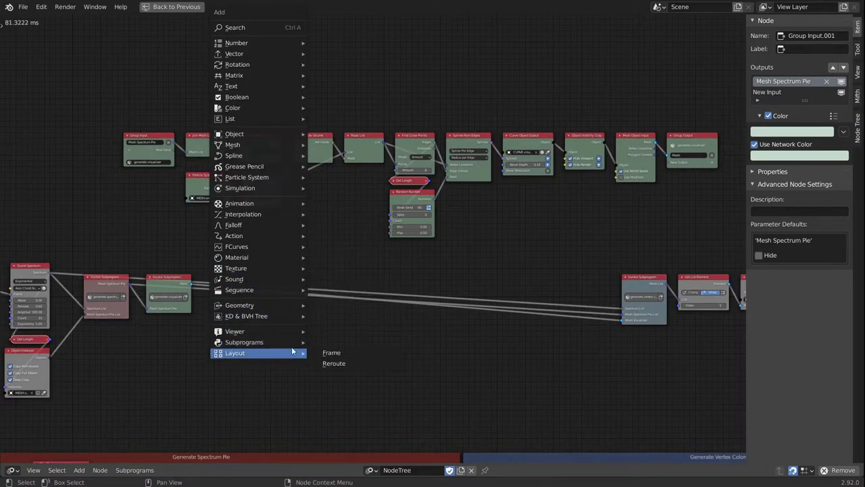
click(330, 354)
click(291, 190)
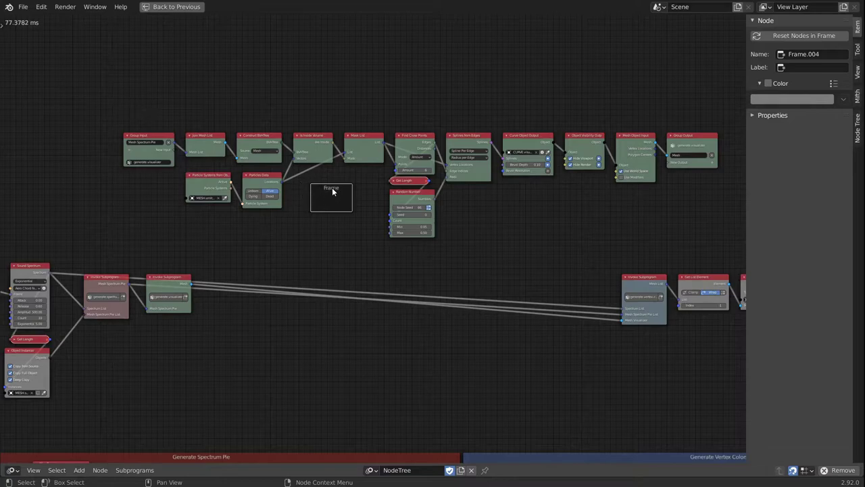
drag(334, 189, 361, 53)
drag(136, 123, 698, 249)
middle_drag(403, 131, 411, 188)
drag(376, 202, 372, 119)
drag(498, 187, 493, 227)
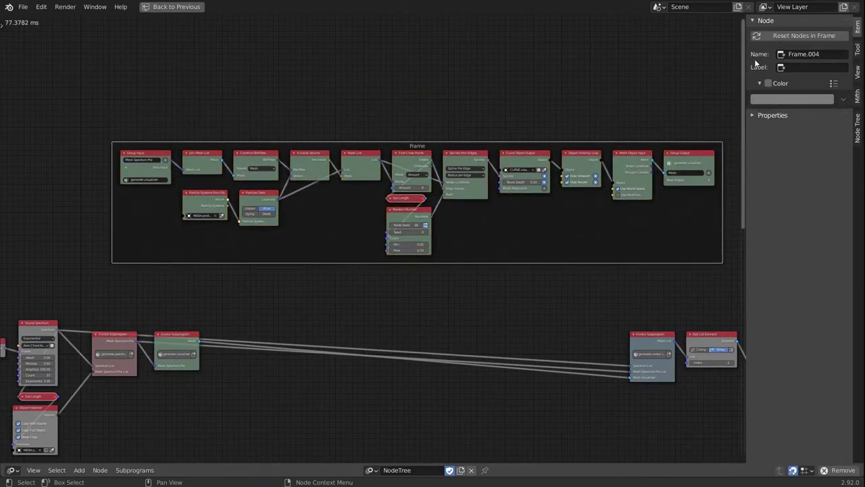
Step: Label the frame Volume Intersection and Visualizer Generation
click(797, 66)
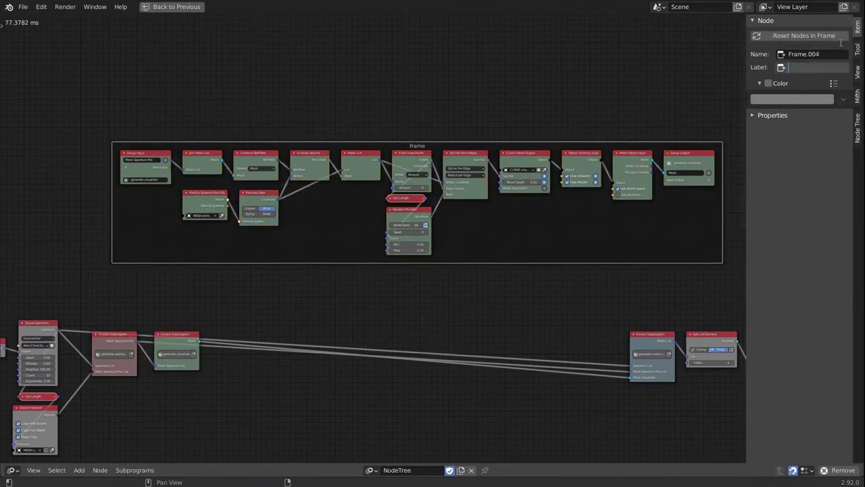
text(Vo)
text(lume Inter)
text(section and)
text( Visualizer G)
text(eneration)
key(Return)
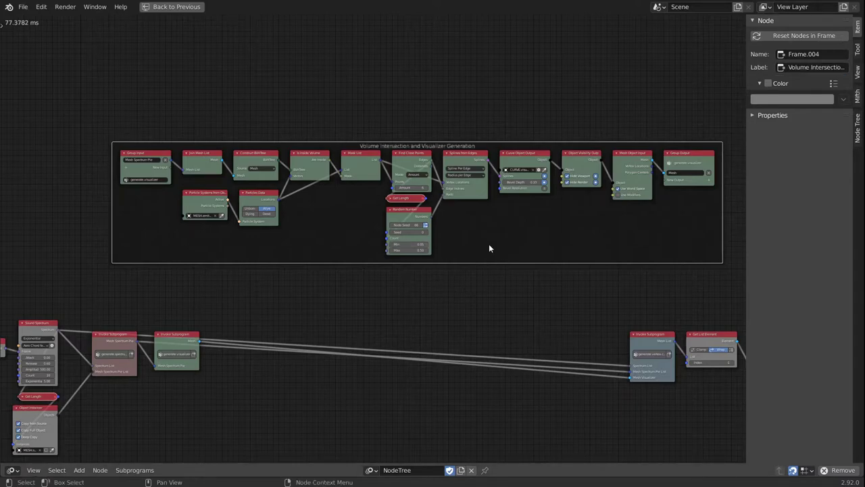
Step: Enable the visualizer frame's custom color and set it to green with H 0.376, S 0.412, V 0.608
click(768, 83)
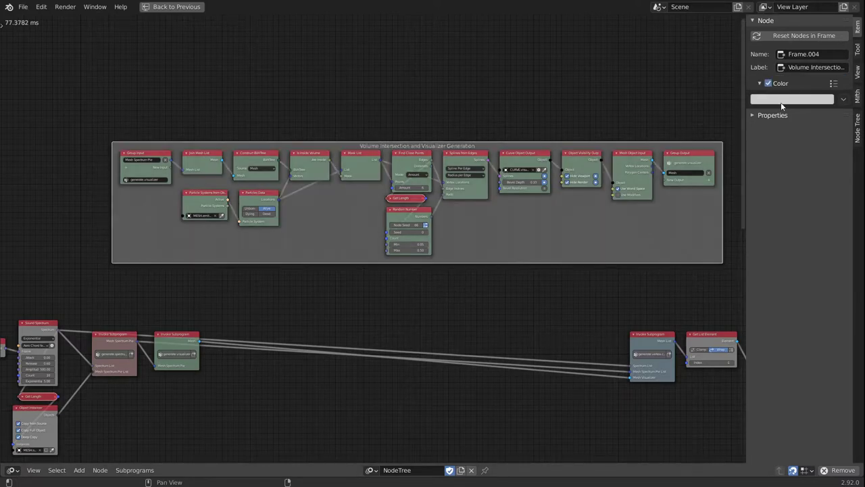
click(775, 101)
click(774, 147)
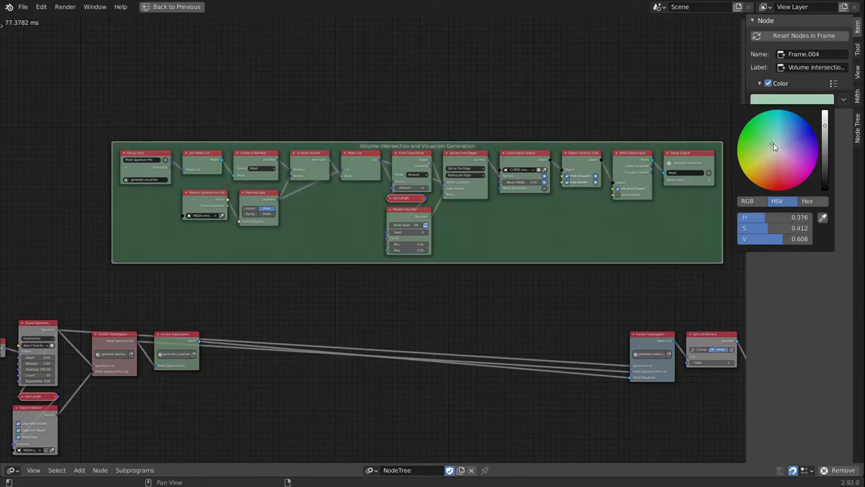
click(529, 309)
middle_drag(489, 313, 498, 217)
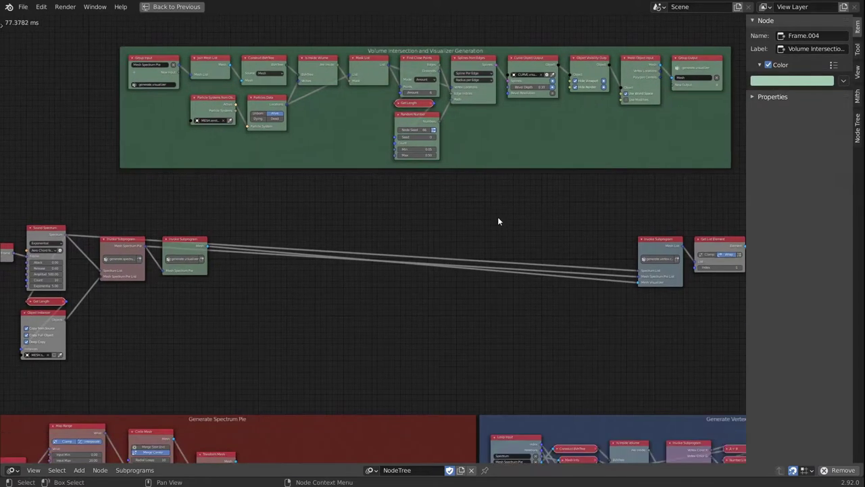
Step: Move the generate.vertex.colors invoke node, Get List Element and Mesh Object Output close behind the generate.visualizer invoke node
scroll(497, 217, down, 2)
middle_drag(483, 272, 528, 212)
middle_drag(672, 179, 593, 178)
drag(593, 178, 235, 175)
drag(637, 179, 268, 177)
drag(695, 187, 323, 186)
middle_drag(359, 253, 432, 283)
scroll(432, 280, down, 4)
middle_drag(480, 311, 492, 172)
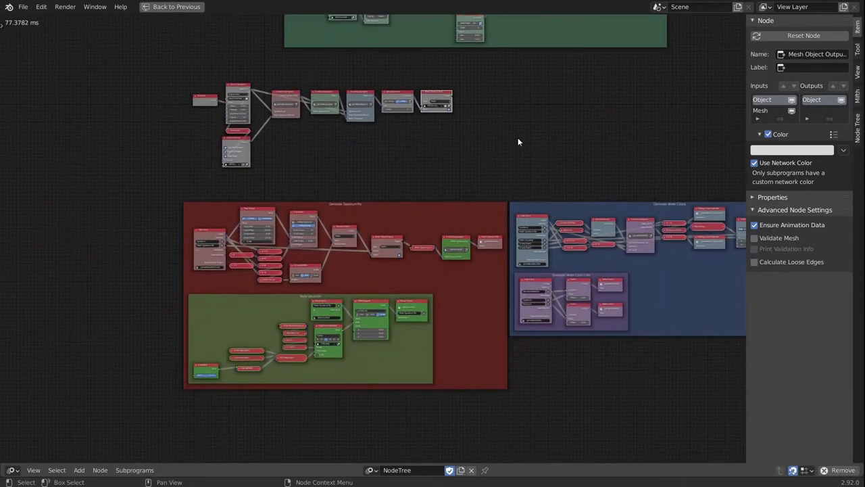
Step: Stack the Volume Intersection and Visualizer Generation frame below Generate Spectrum Pie, with the Generate Vertex Colors frame beneath it
scroll(564, 105, down, 2)
middle_drag(549, 104, 550, 132)
click(565, 105)
drag(568, 46, 484, 404)
middle_drag(692, 250, 681, 168)
drag(681, 169, 405, 399)
scroll(375, 335, up, 2)
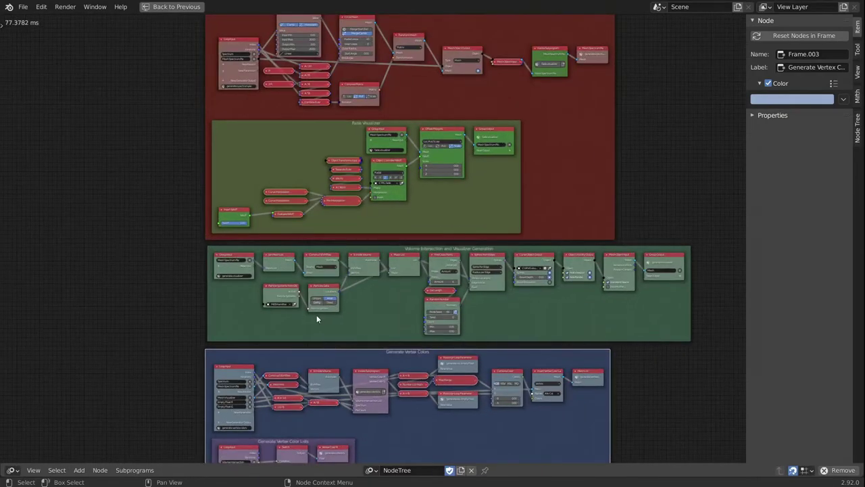
drag(373, 327, 370, 326)
Step: Add a layout frame around all the main-row nodes and position it just above the Generate Spectrum Pie frame
middle_drag(511, 139, 545, 272)
scroll(414, 164, up, 1)
key(shift+a)
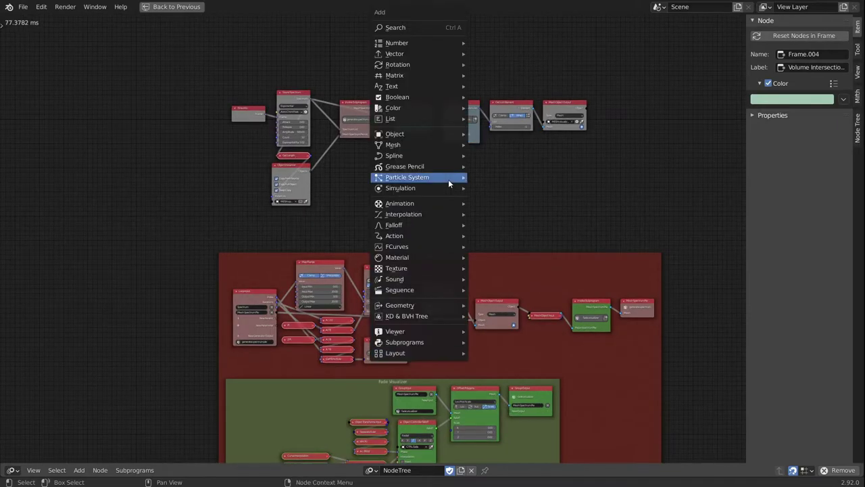
mouse_move(466, 353)
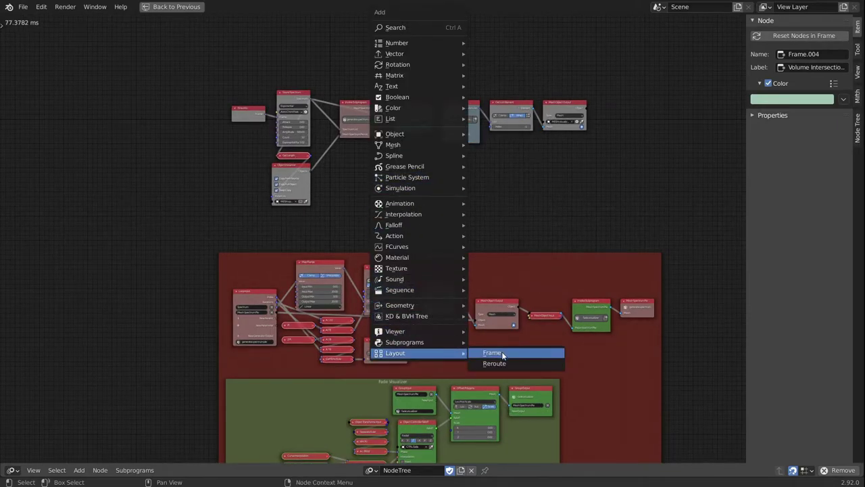
click(498, 352)
click(377, 166)
drag(224, 59, 623, 167)
mouse_move(420, 113)
mouse_down()
mouse_move(410, 183)
mouse_move(431, 147)
mouse_move(430, 114)
mouse_move(424, 123)
mouse_up()
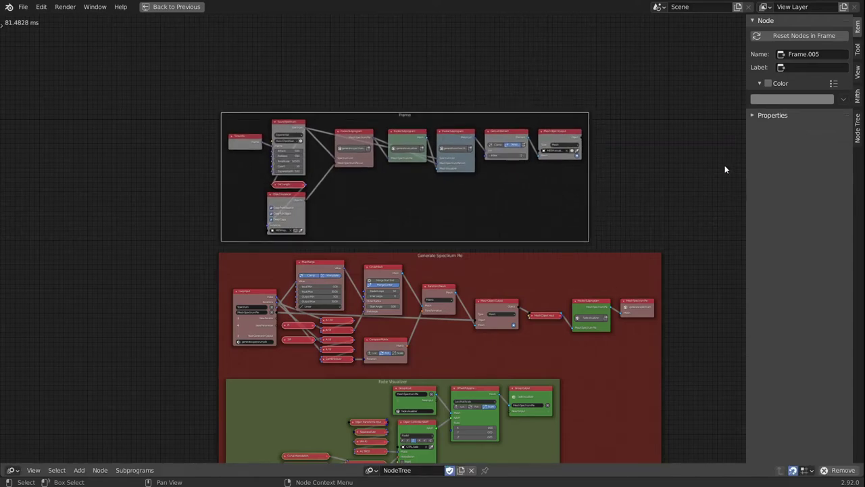
Step: Enable the custom color on the frame around the main-row nodes and label it "Main Node Group"
click(768, 84)
scroll(263, 182, up, 6)
middle_drag(308, 149, 350, 183)
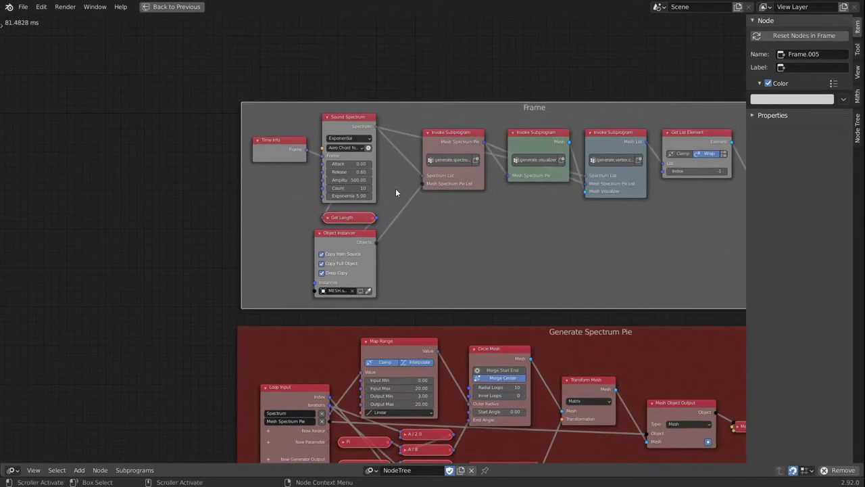
scroll(419, 192, up, 1)
middle_drag(540, 244, 444, 243)
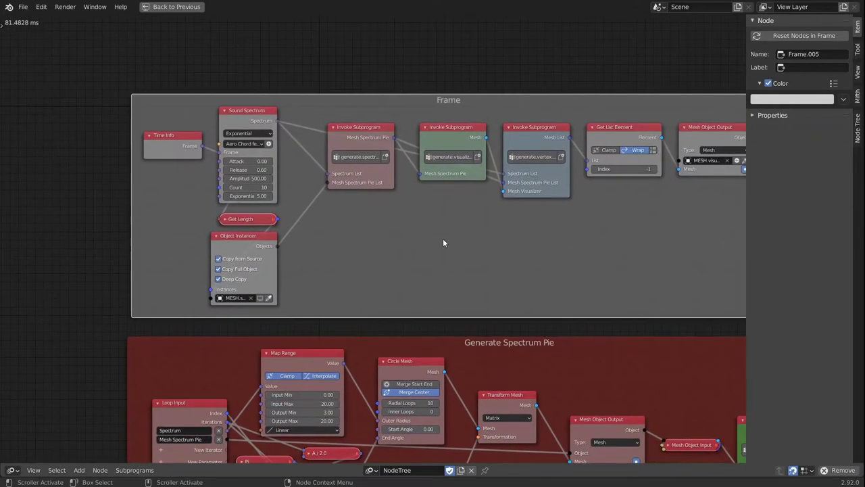
click(798, 66)
text(M)
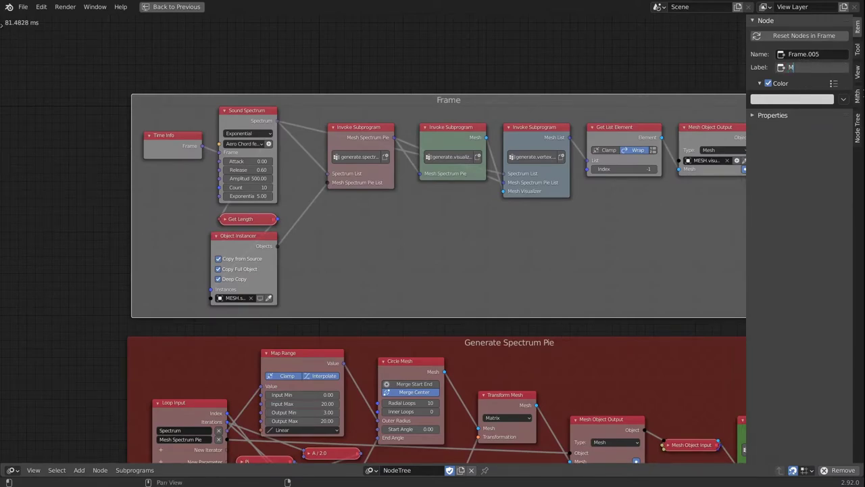
text(ain Node Group)
key(Return)
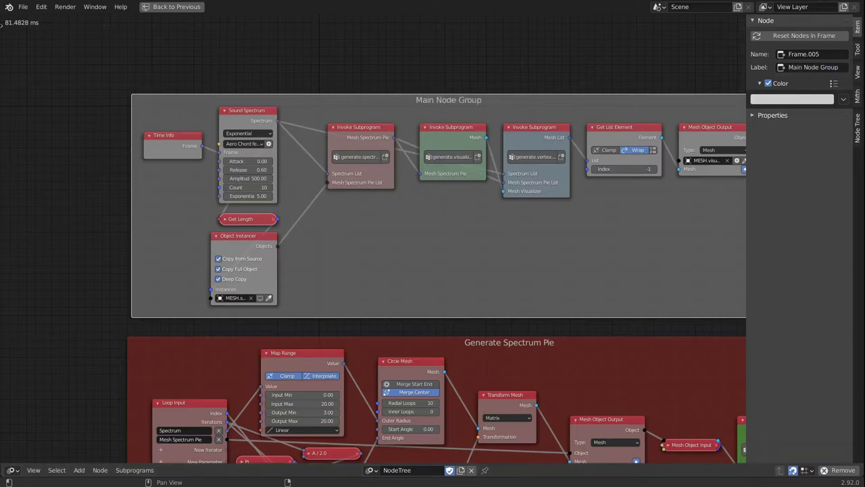
Step: Look over the stacked frames from Main Node Group down to Generate Vertex Colors
middle_drag(501, 226, 443, 196)
scroll(437, 207, down, 2)
scroll(473, 199, down, 4)
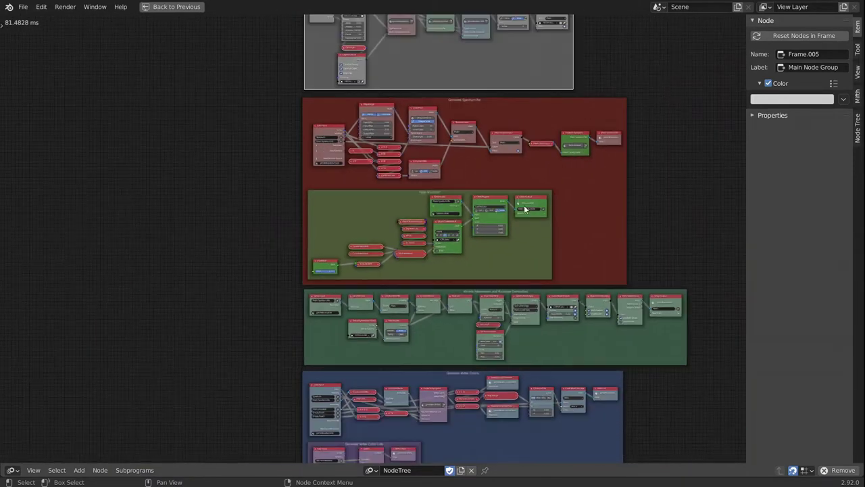
middle_drag(537, 267, 484, 268)
middle_drag(478, 169, 487, 257)
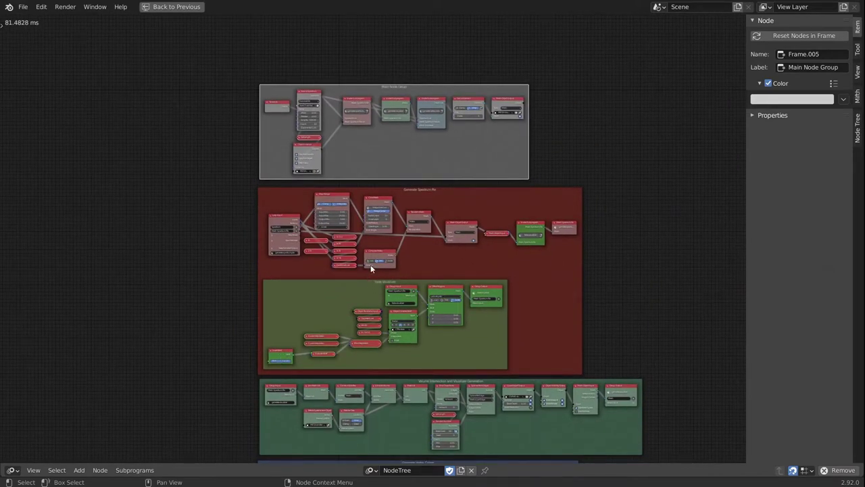
middle_drag(393, 197, 411, 230)
scroll(378, 153, up, 6)
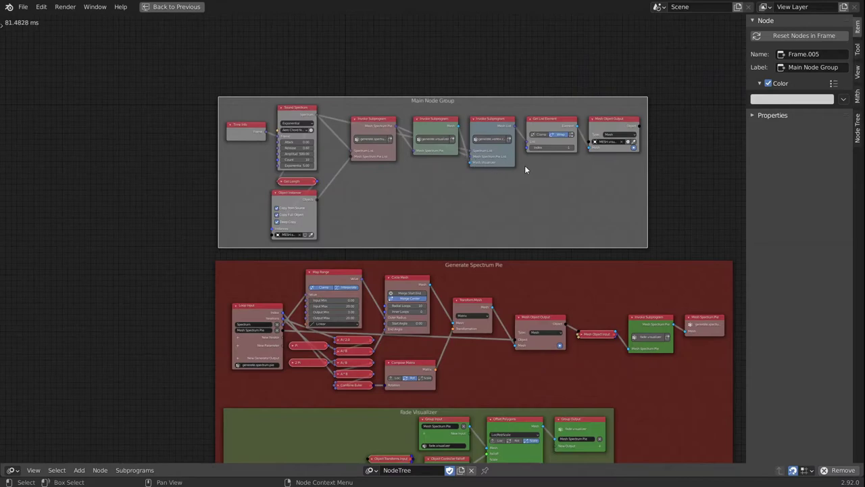
scroll(523, 168, up, 1)
middle_drag(343, 224, 355, 202)
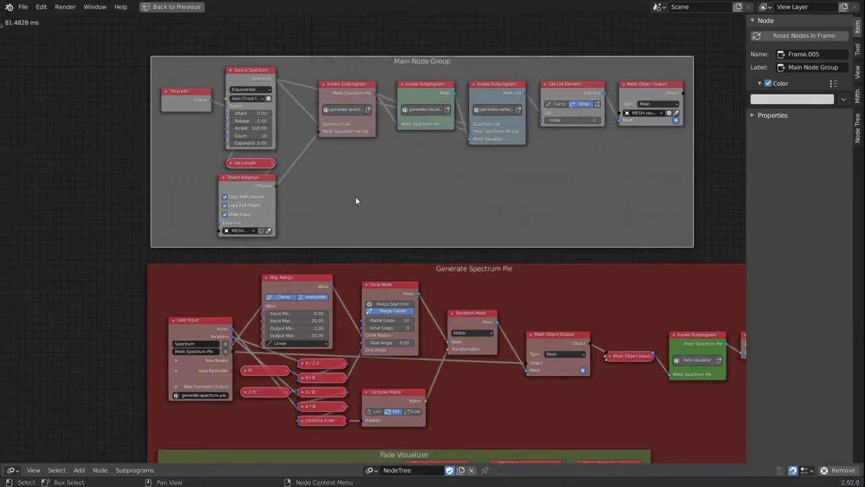
Step: Match the generate.spectrum.pie and fade.visualizer invoke nodes with the Generate Spectrum Pie and Fade Visualizer frames
click(352, 96)
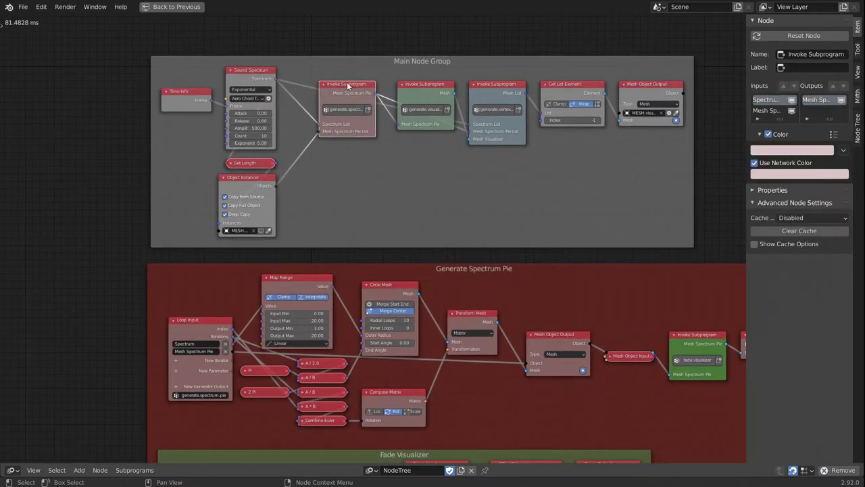
middle_drag(403, 203, 400, 117)
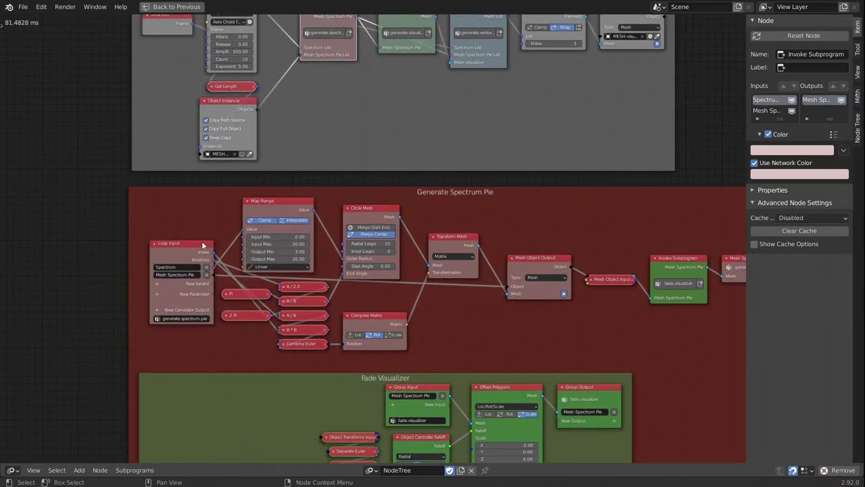
middle_drag(511, 246, 474, 161)
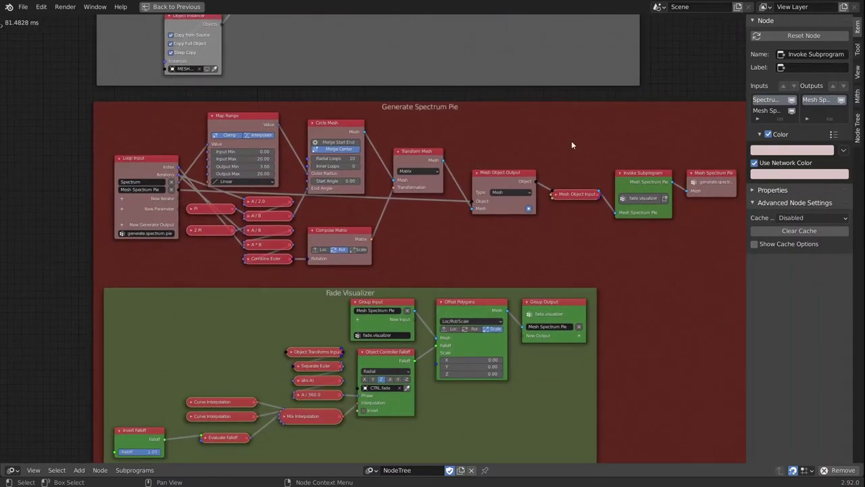
scroll(365, 191, down, 3)
middle_drag(356, 293, 369, 275)
middle_drag(387, 175, 389, 213)
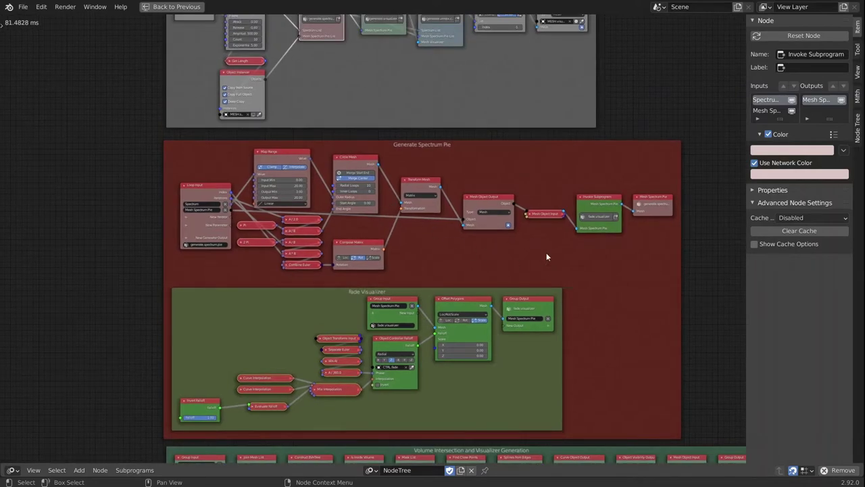
click(601, 212)
middle_drag(374, 322, 396, 250)
click(284, 243)
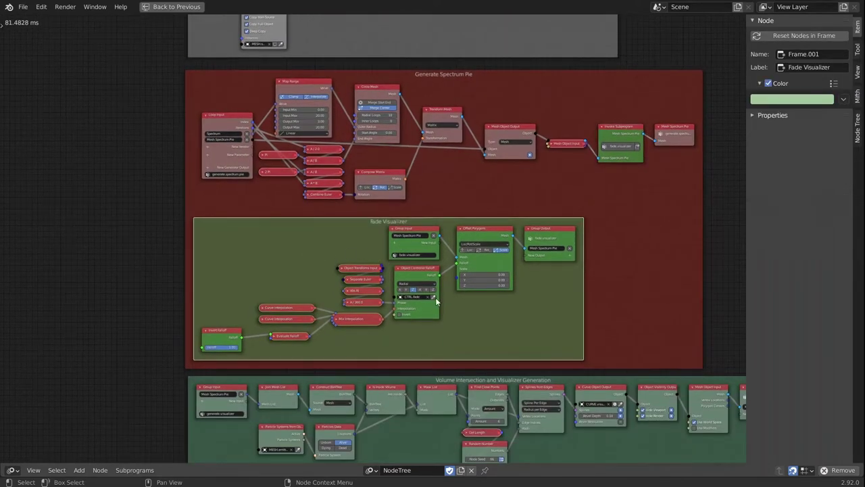
middle_drag(425, 341, 419, 232)
scroll(419, 230, down, 3)
middle_drag(460, 208, 453, 367)
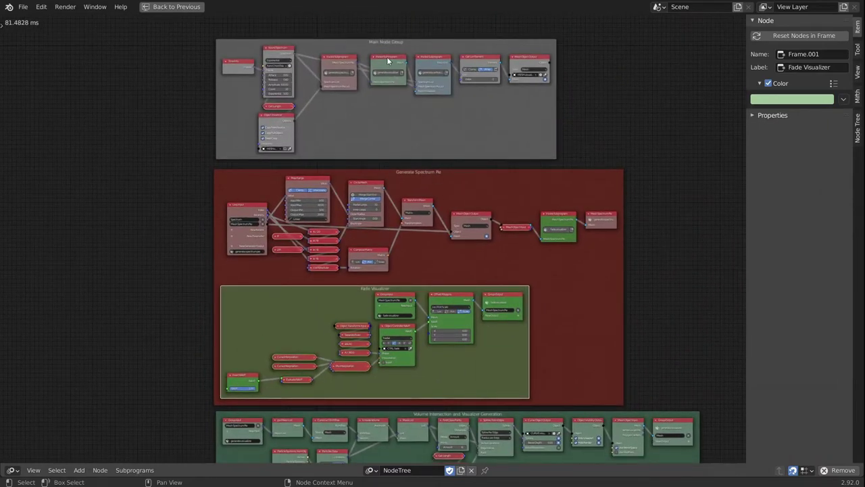
Step: Match the generate.visualizer, generate.vertex.colors and generate.color.lists invoke nodes with their own frames
click(387, 58)
middle_drag(478, 328, 461, 215)
click(384, 367)
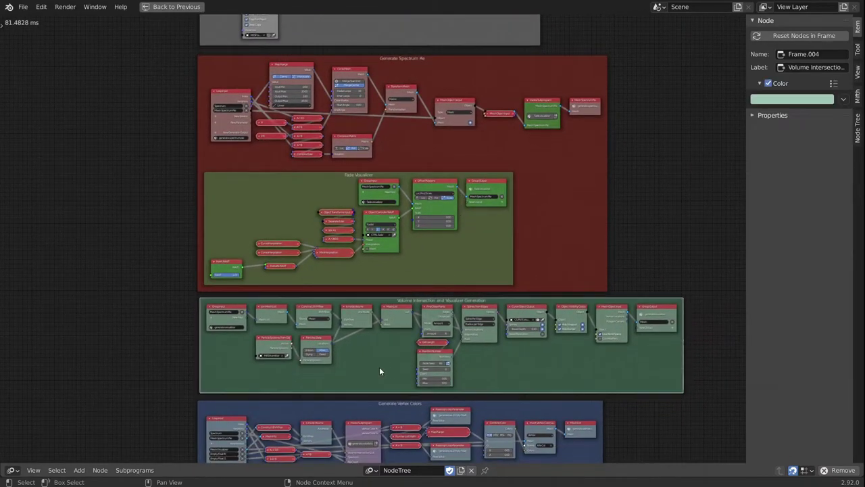
middle_drag(383, 371, 423, 451)
click(444, 33)
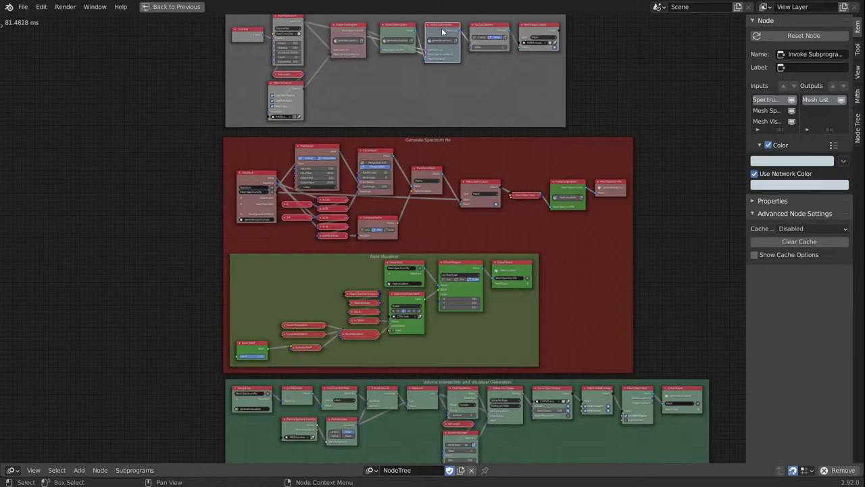
middle_drag(510, 394, 499, 224)
click(405, 388)
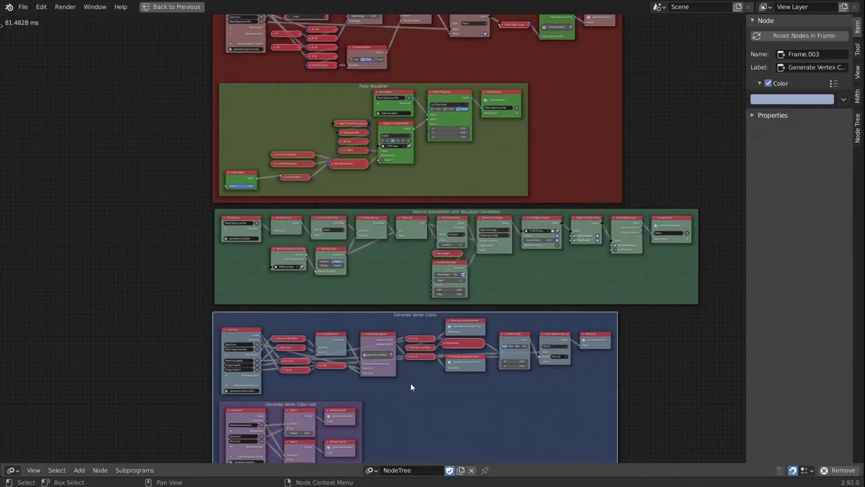
click(382, 334)
shift+scroll(322, 340, down, 3)
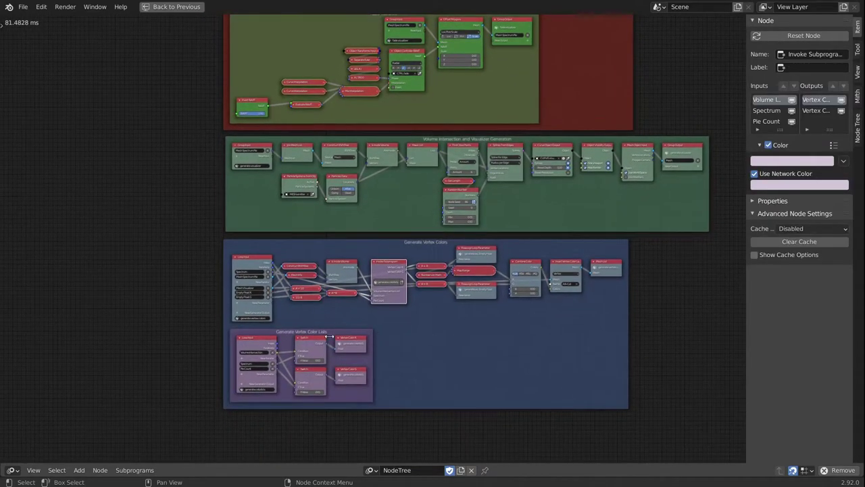
click(303, 339)
shift+scroll(532, 202, up, 12)
scroll(524, 237, up, 2)
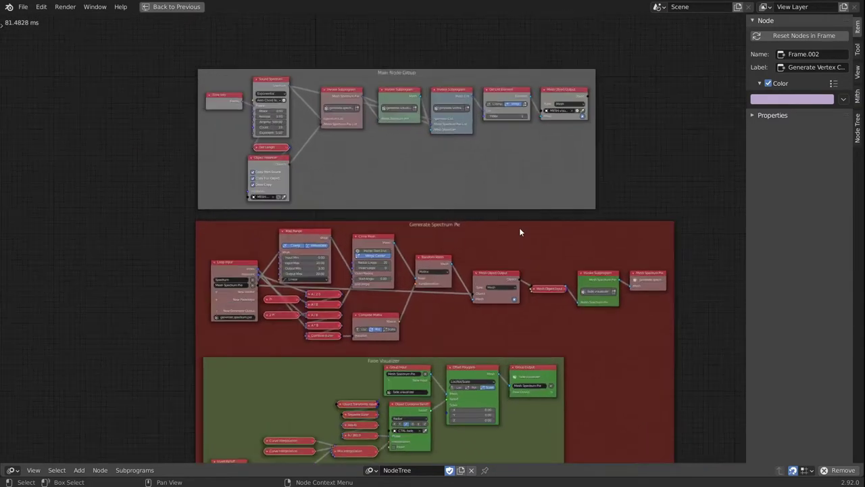
Step: Review the overall layout and color coding of the complete frame stack
shift+scroll(474, 202, down, 4)
scroll(473, 217, up, 1)
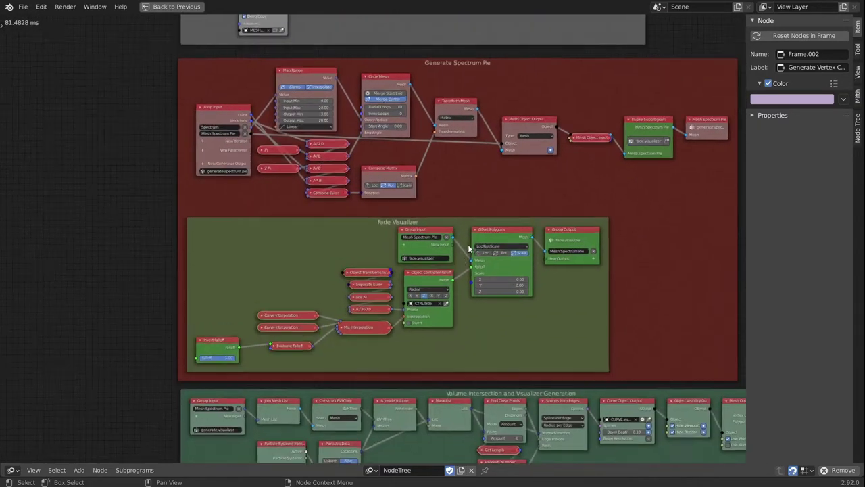
scroll(467, 244, up, 1)
shift+scroll(436, 192, up, 3)
shift+scroll(436, 192, up, 5)
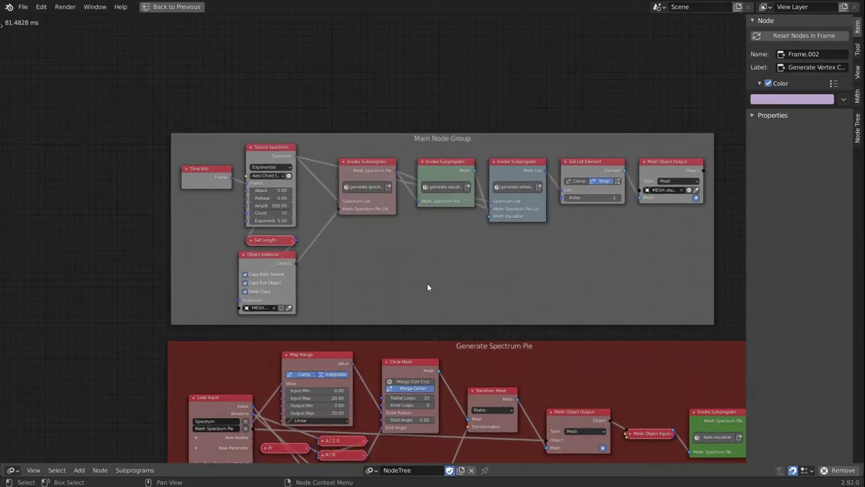
scroll(508, 309, down, 3)
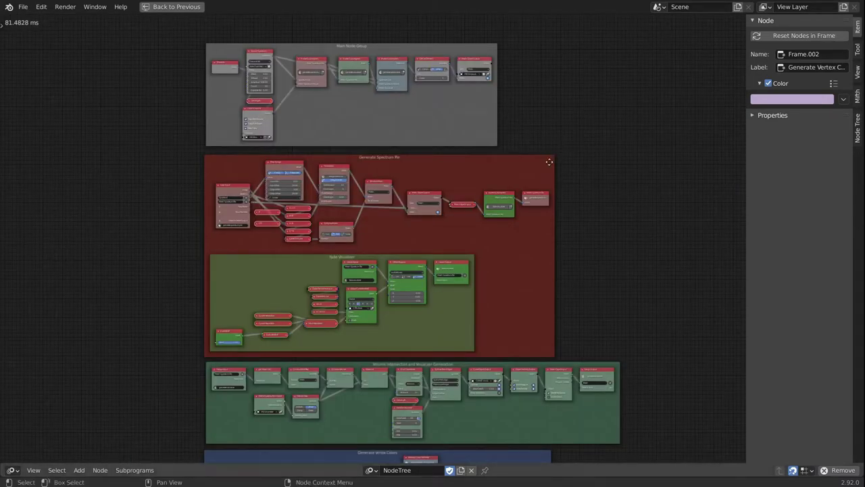
shift+scroll(550, 149, down, 3)
scroll(575, 223, down, 1)
middle_drag(563, 250, 554, 192)
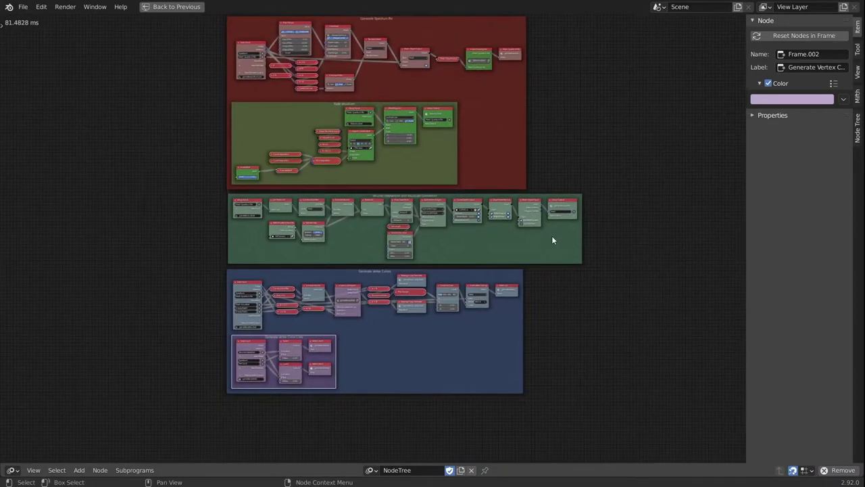
middle_drag(604, 127, 594, 252)
scroll(304, 262, up, 3)
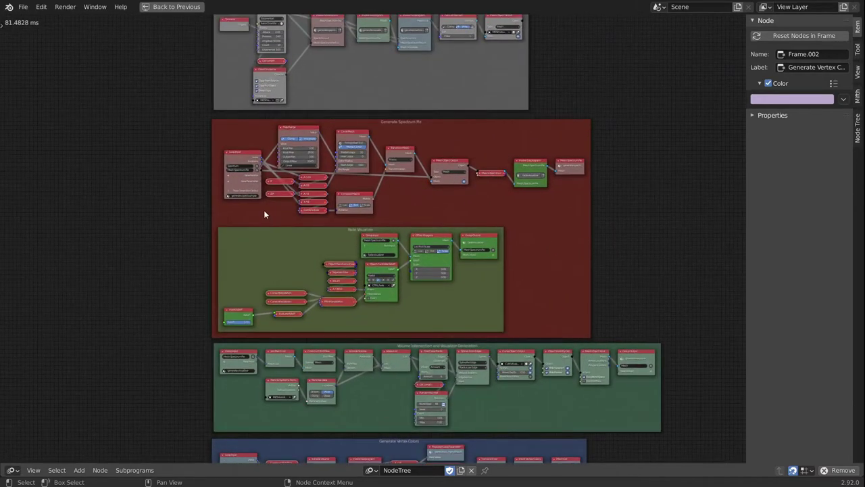
Step: Examine the nodes inside the Fade Visualizer frame, particularly the Invert Falloff node
middle_drag(264, 210, 325, 278)
scroll(337, 272, up, 2)
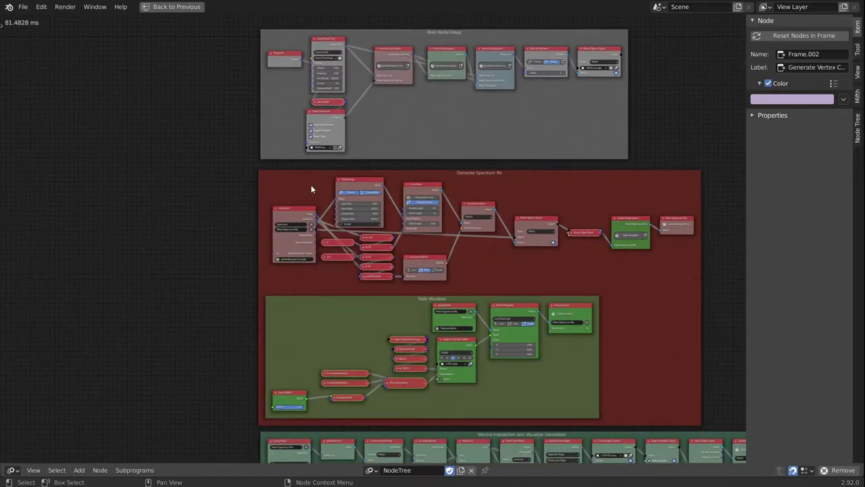
middle_drag(323, 180, 363, 237)
scroll(359, 218, up, 2)
shift+scroll(373, 262, down, 2)
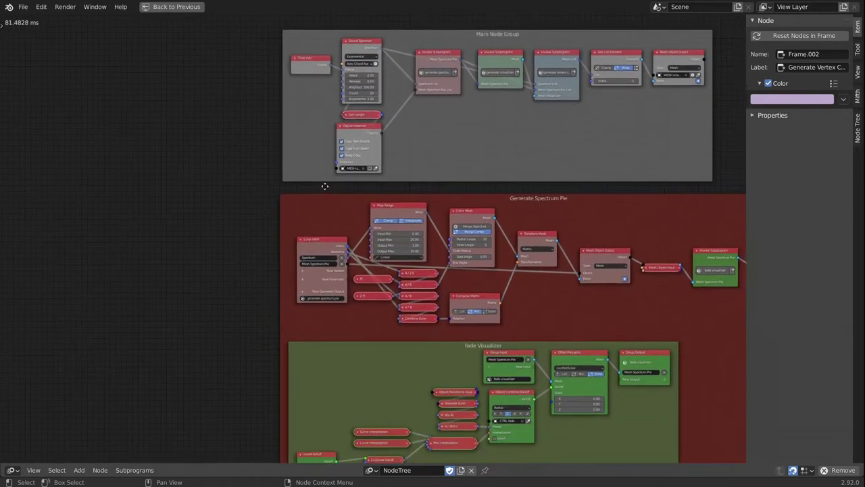
shift+scroll(335, 341, down, 4)
scroll(332, 332, up, 2)
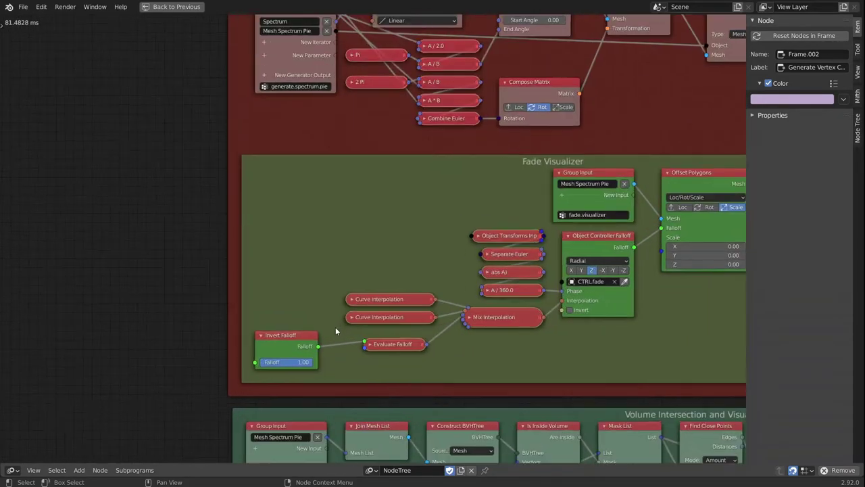
middle_drag(603, 313, 519, 295)
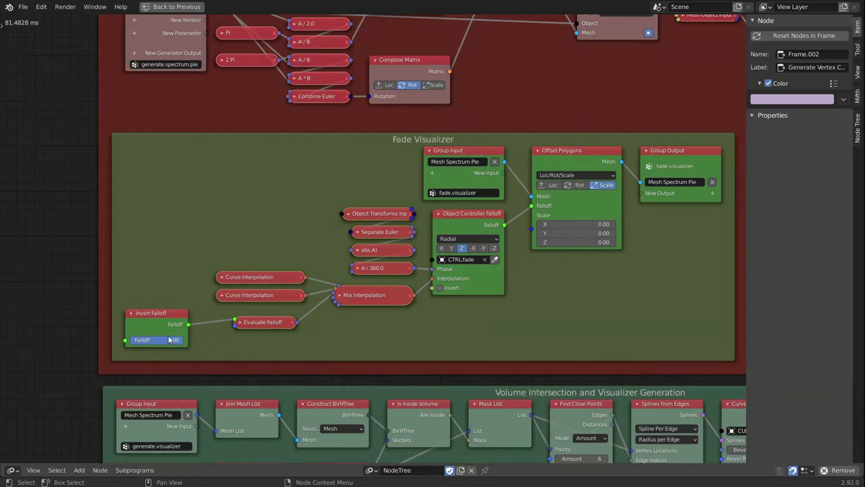
click(160, 315)
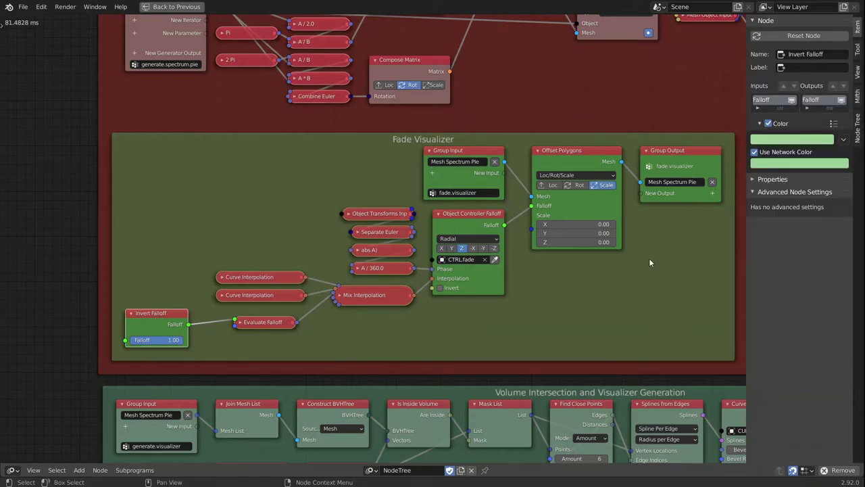
middle_drag(297, 216, 301, 406)
ctrl+middle_drag(381, 206, 381, 264)
middle_drag(400, 329, 408, 306)
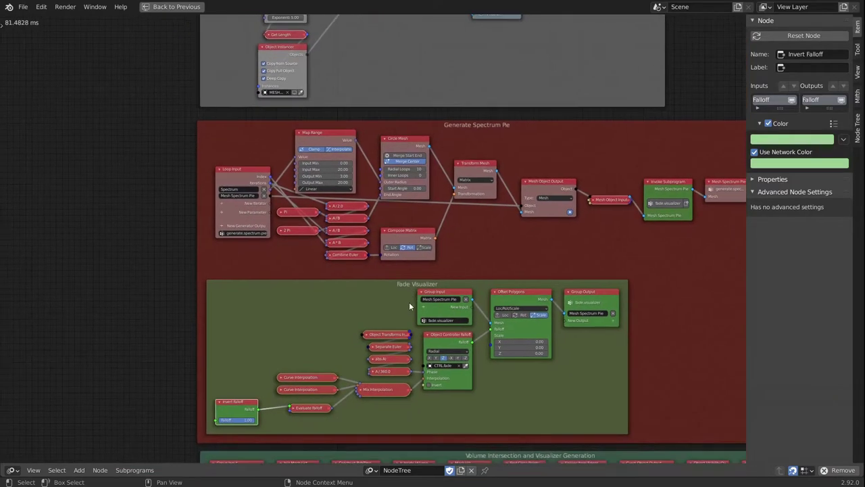
Step: Add a Group subprogram's Group Input node in the empty space beside the Main Node Group frame, near Time Info
middle_drag(472, 143, 501, 229)
scroll(480, 199, up, 3)
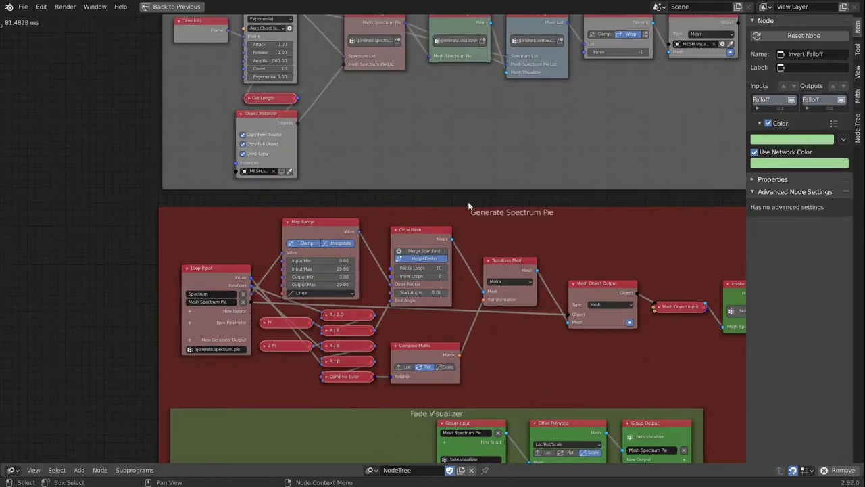
scroll(443, 160, down, 3)
middle_drag(443, 162, 410, 204)
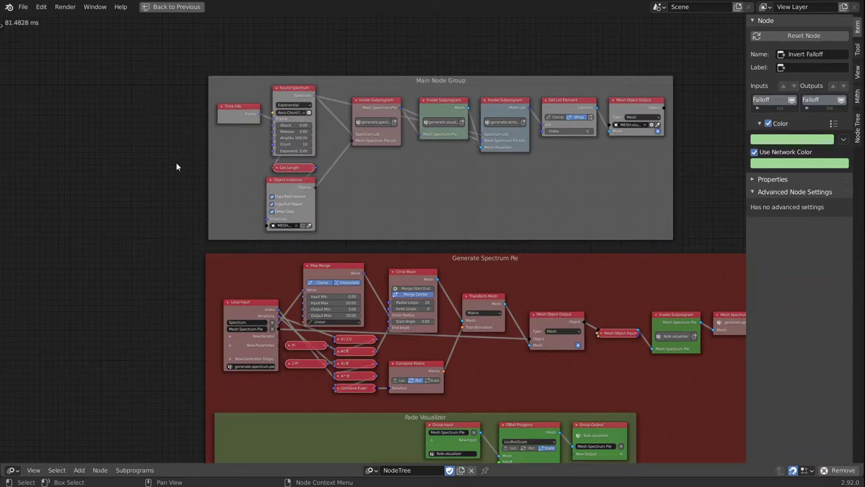
click(132, 469)
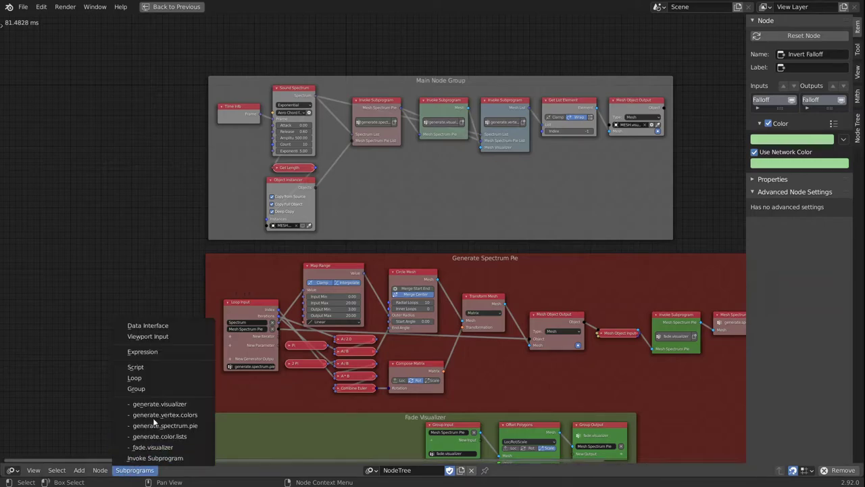
click(139, 388)
click(148, 140)
scroll(148, 140, up, 2)
middle_drag(156, 158, 159, 186)
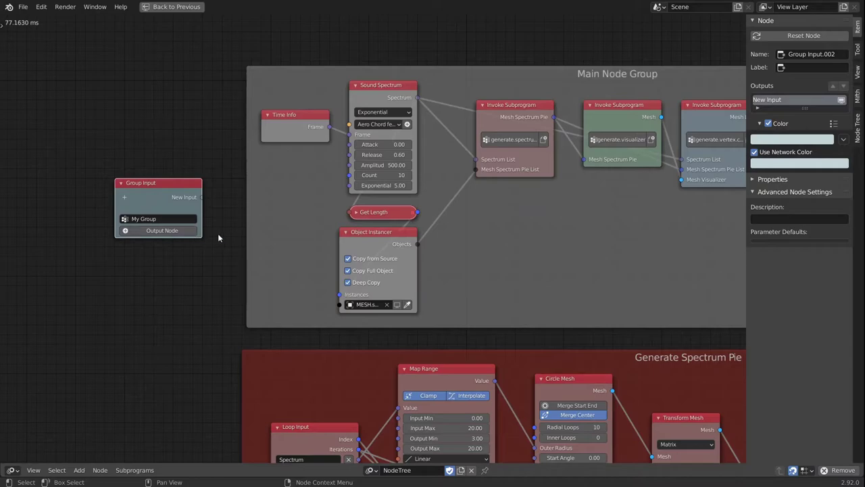
middle_drag(216, 280, 193, 265)
middle_drag(181, 215, 183, 243)
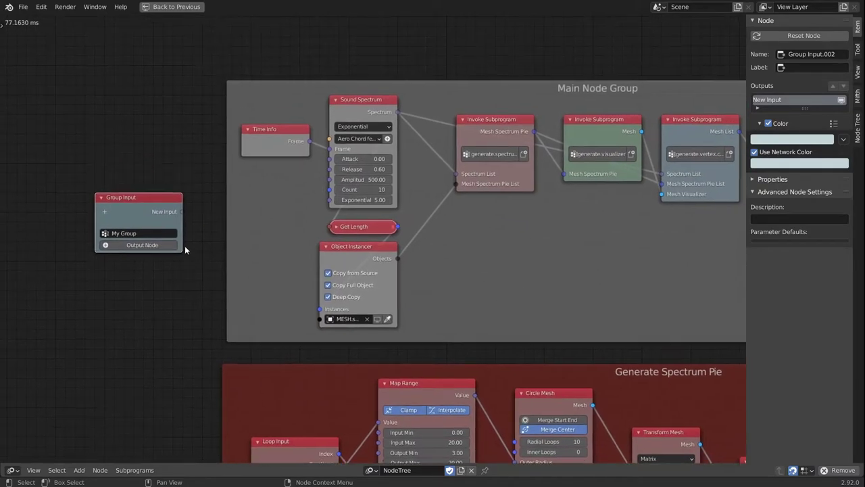
Step: Place the Group Input node beside the upper part of the Main Node Group frame and shift Time Info slightly lower
key(g)
click(198, 152)
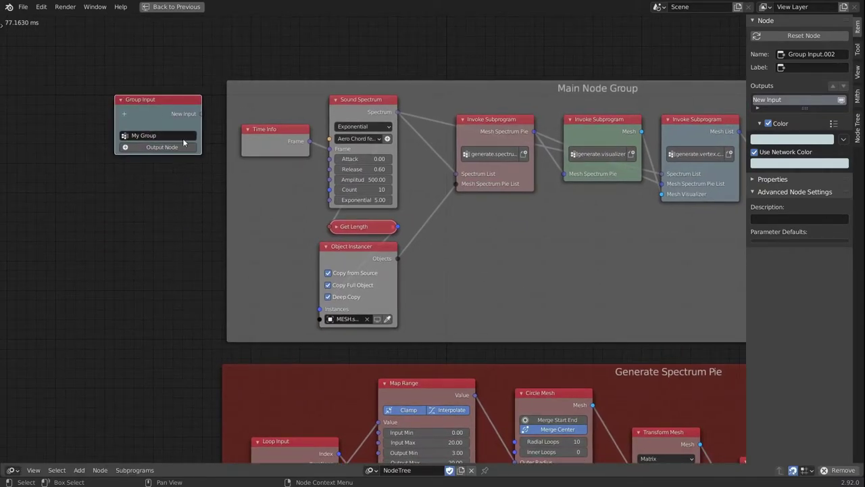
scroll(198, 152, up, 2)
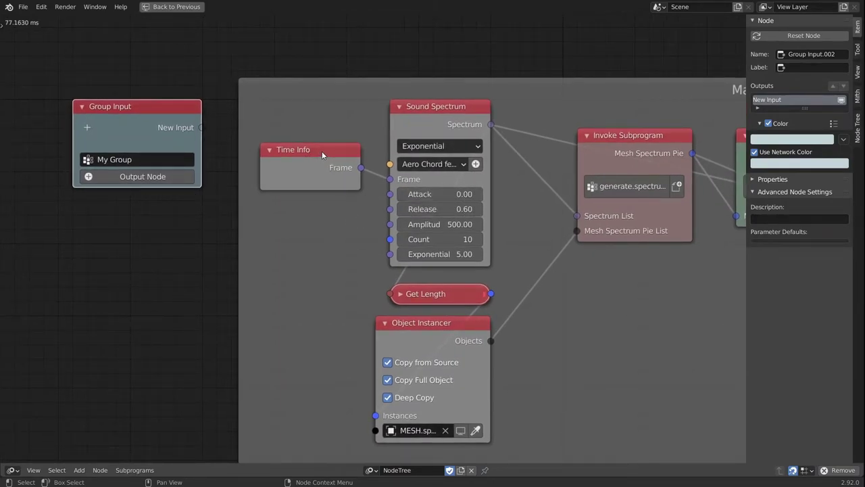
drag(322, 151, 321, 165)
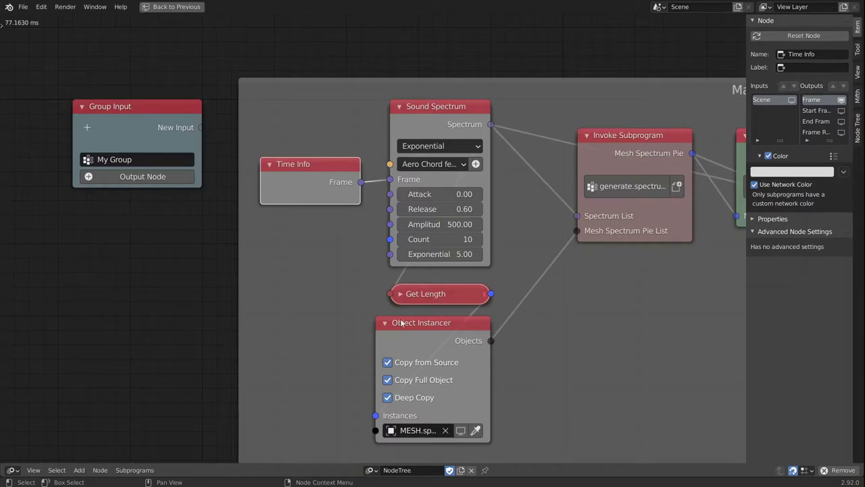
Step: Expose the Sound Spectrum node's Sound, Attack, Release, Amplitude, Count and Exponential Rate sockets as inputs of My Group
drag(389, 165, 201, 126)
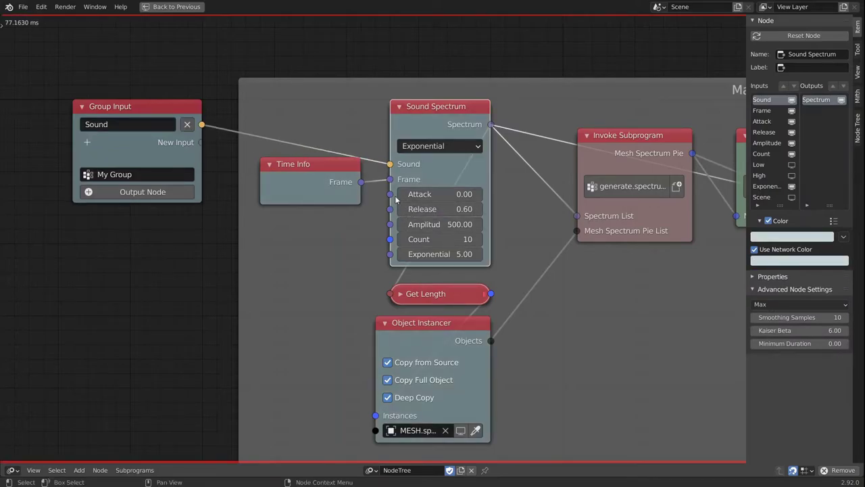
drag(390, 194, 202, 142)
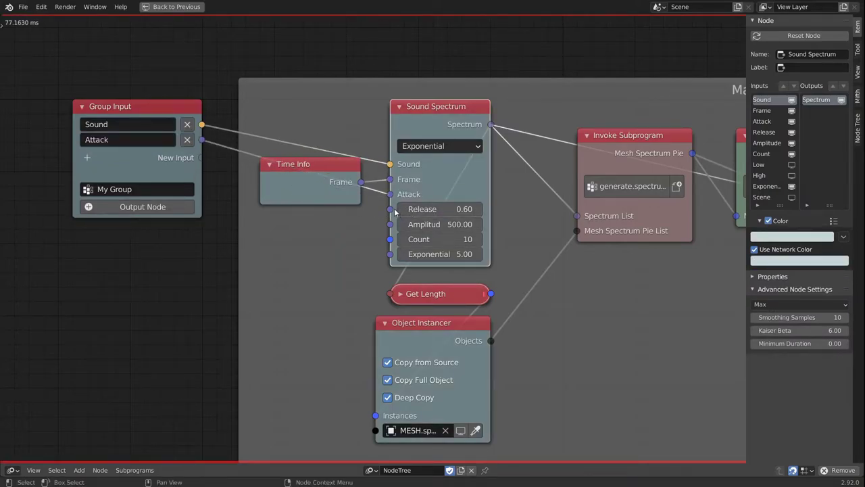
drag(389, 208, 189, 159)
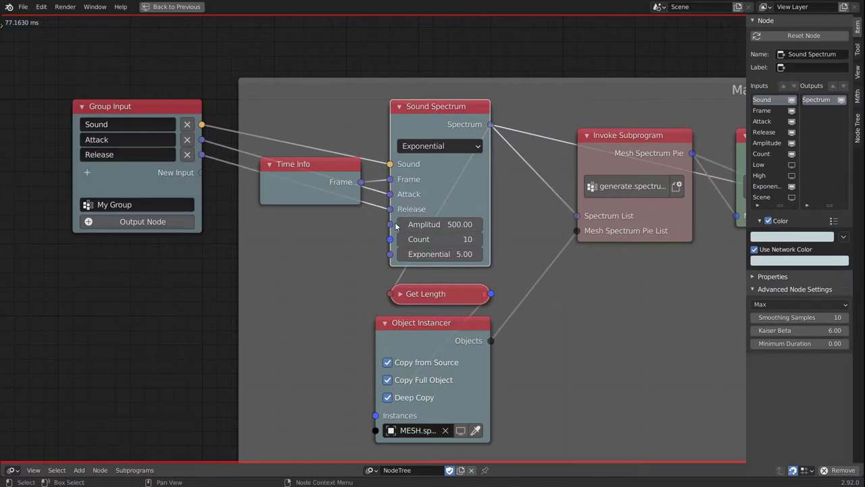
drag(390, 224, 202, 173)
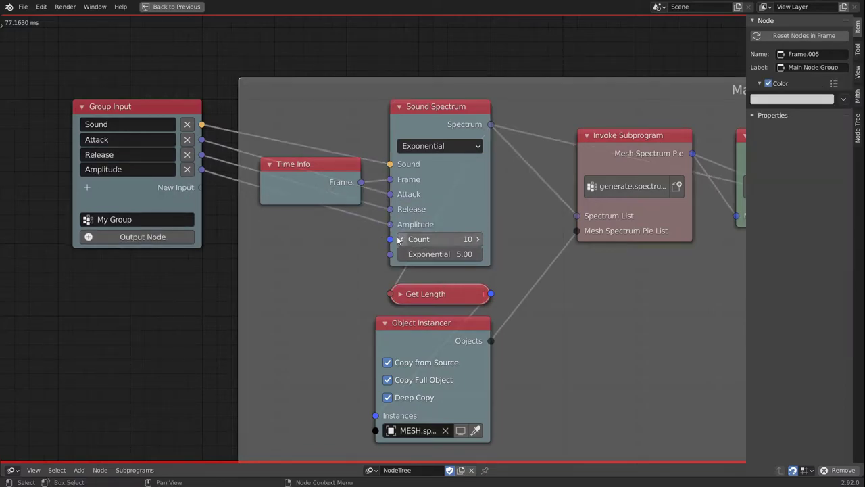
drag(390, 238, 201, 188)
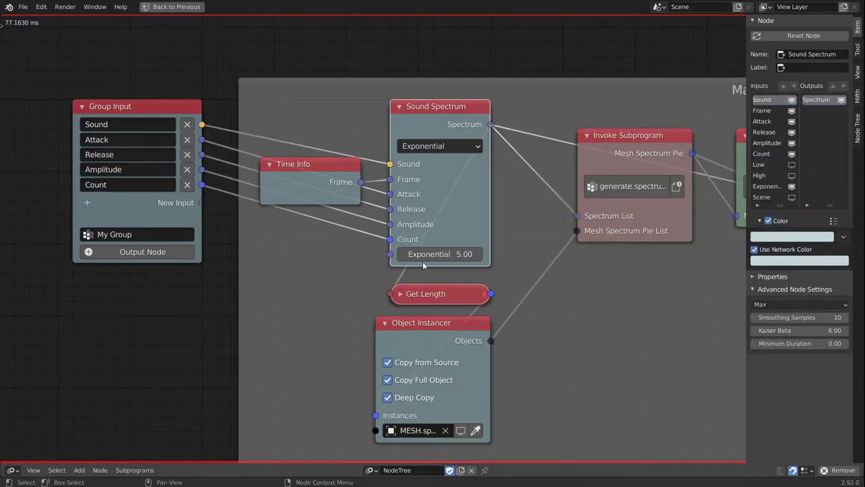
drag(390, 254, 197, 203)
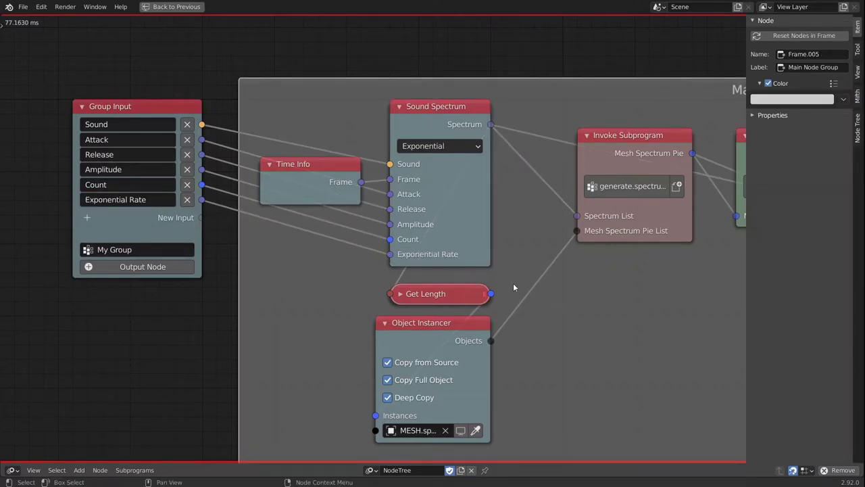
Step: Disconnect the Object Instancer from the generate.spectrum.pie invoke node and delete the Get Length node
middle_drag(513, 289, 503, 306)
scroll(474, 274, down, 1)
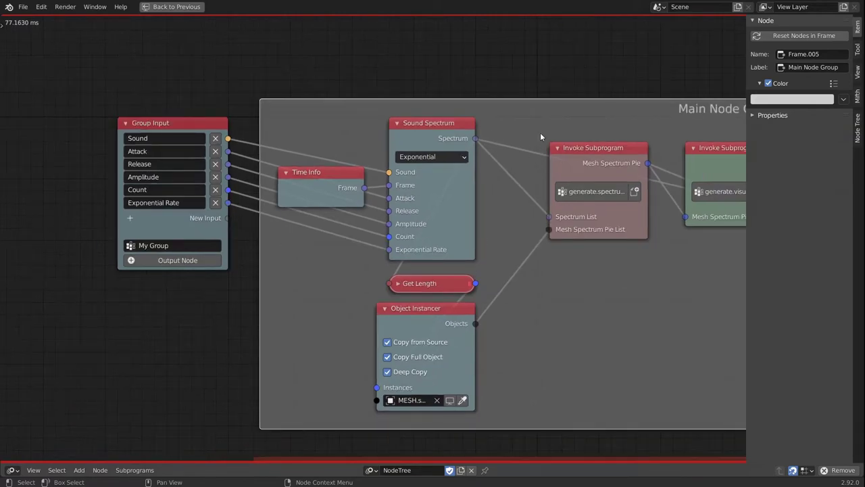
middle_drag(469, 76, 454, 68)
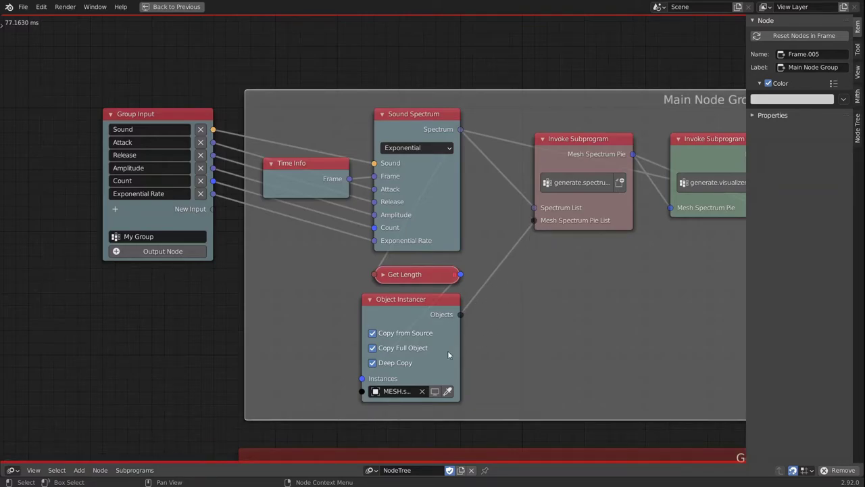
click(413, 304)
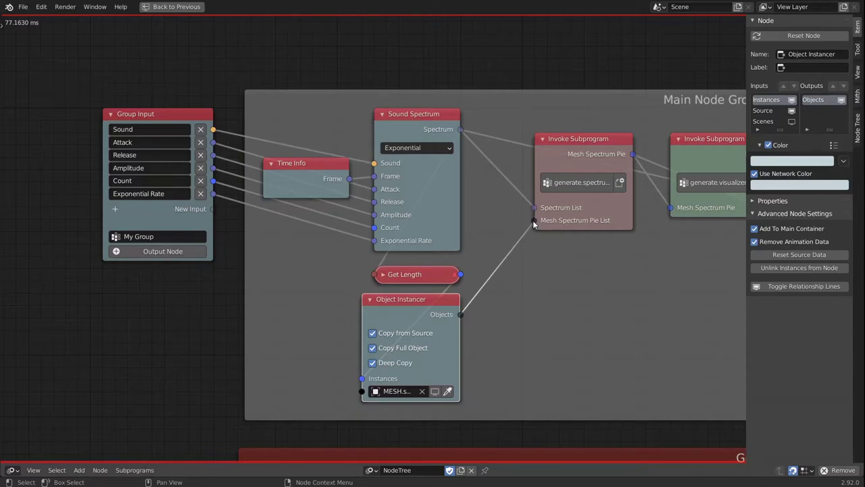
drag(534, 223, 516, 308)
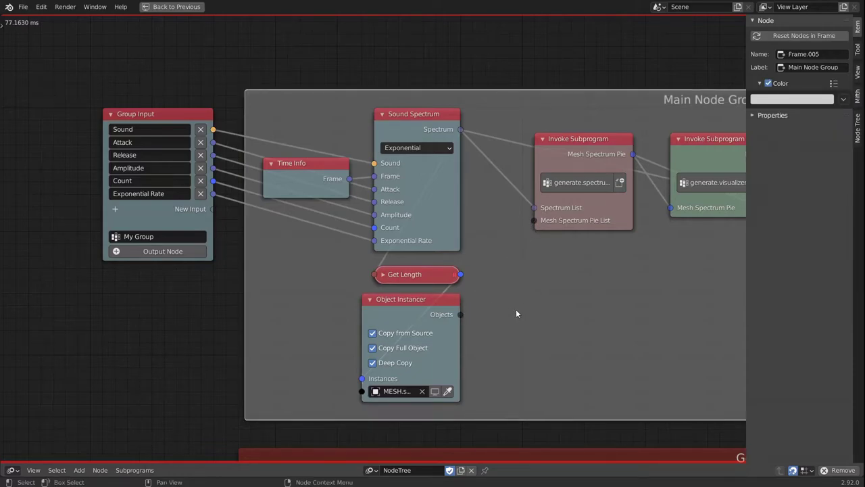
click(432, 275)
key(x)
Step: Move the Object Instancer away to the far side of Group Input and expose Mesh Spectrum Pie List as a group input
click(428, 307)
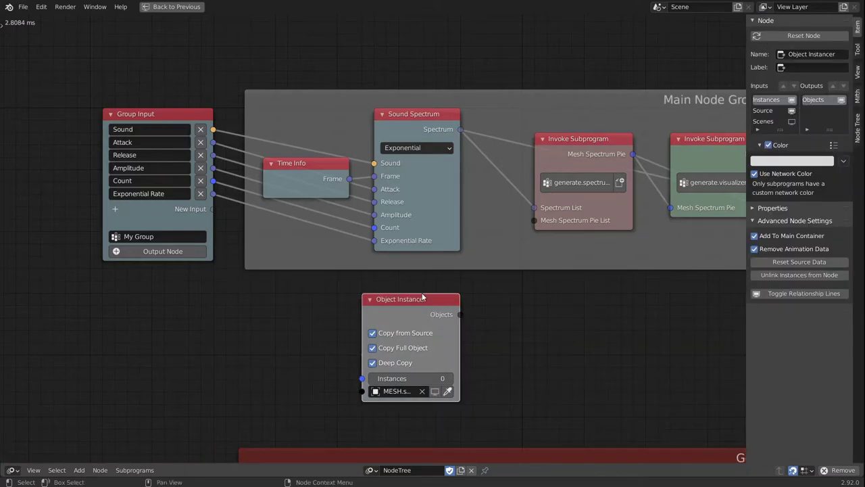
drag(421, 298, 0, 276)
middle_drag(171, 323, 334, 325)
drag(236, 290, 125, 276)
middle_drag(492, 275, 335, 284)
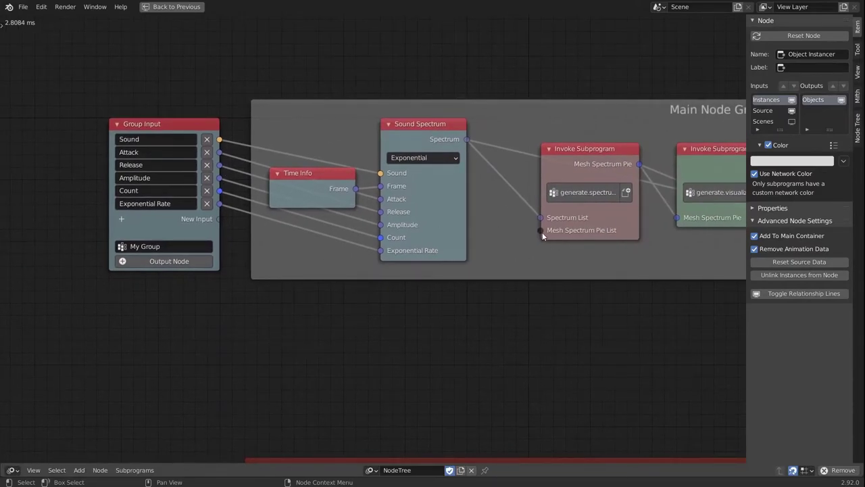
drag(541, 231, 223, 220)
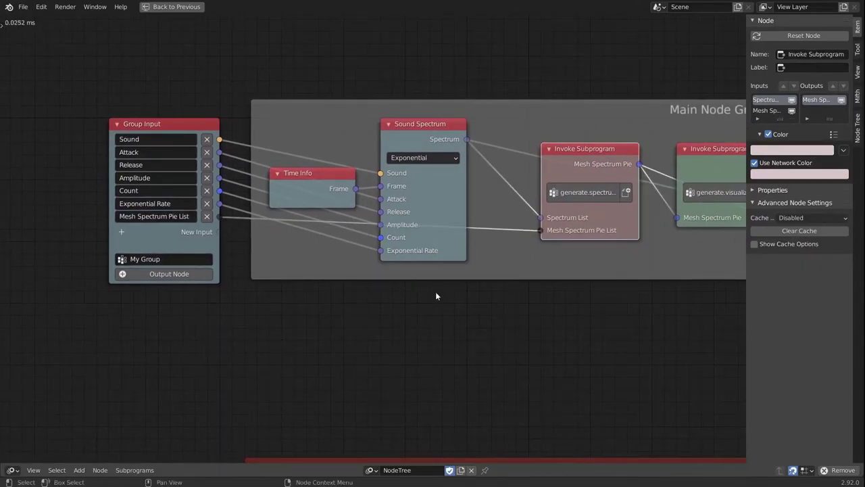
Step: Examine the Main Node Group's invoke nodes and the Generate Spectrum Pie frame for more settings worth exposing
scroll(431, 301, down, 3)
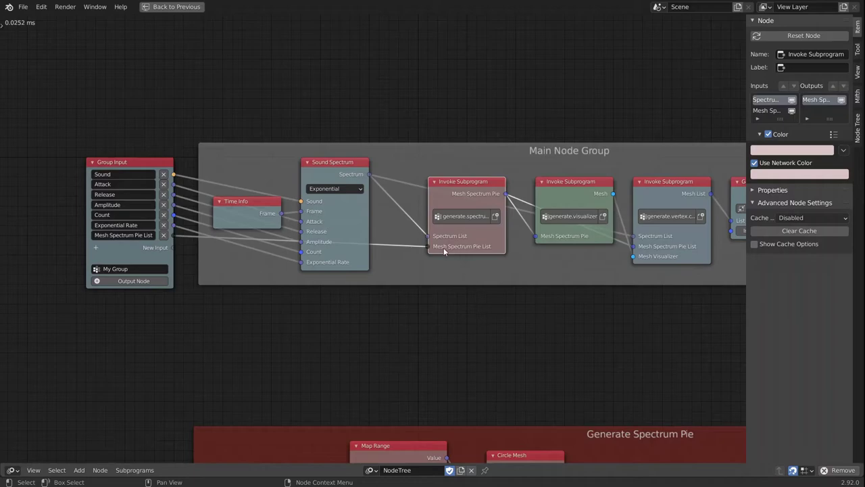
scroll(455, 270, up, 2)
middle_drag(490, 281, 399, 259)
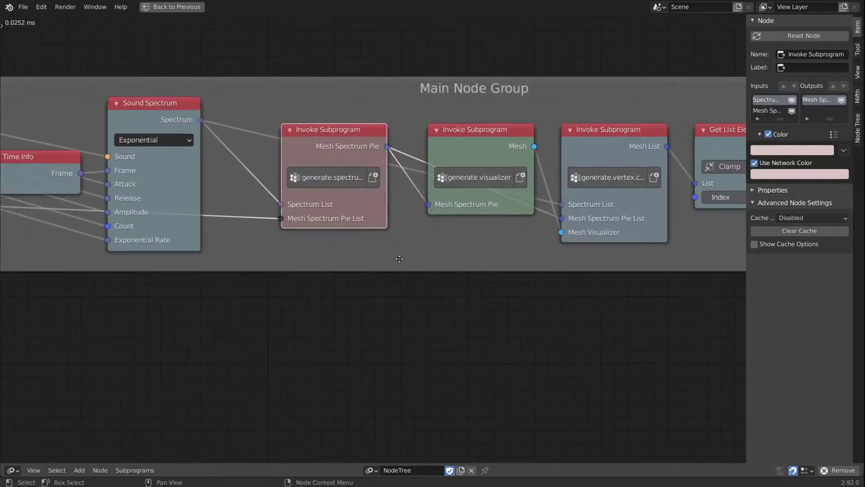
ctrl+scroll(391, 269, right, 5)
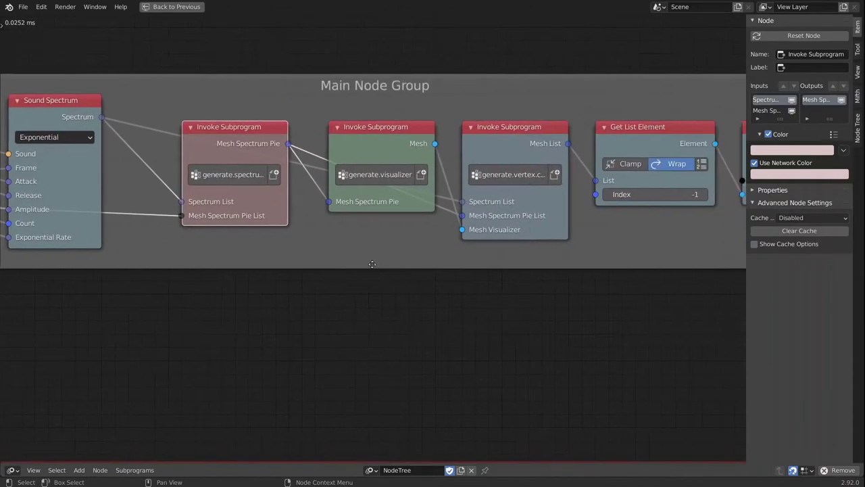
scroll(366, 262, down, 1)
middle_drag(380, 256, 361, 231)
scroll(317, 246, down, 3)
middle_drag(311, 271, 455, 264)
scroll(399, 203, up, 2)
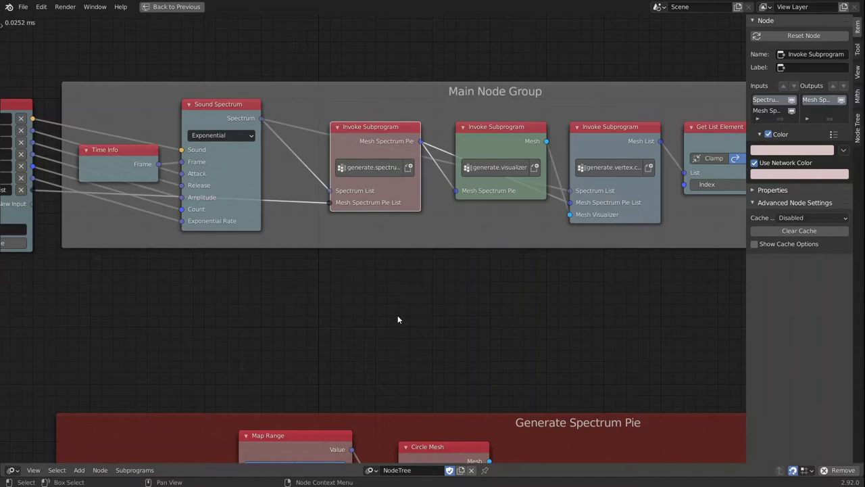
scroll(398, 319, down, 10)
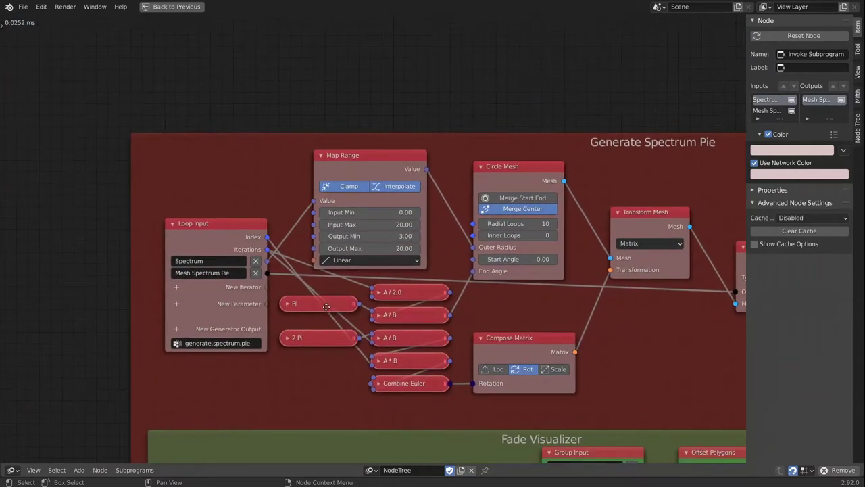
scroll(328, 306, up, 2)
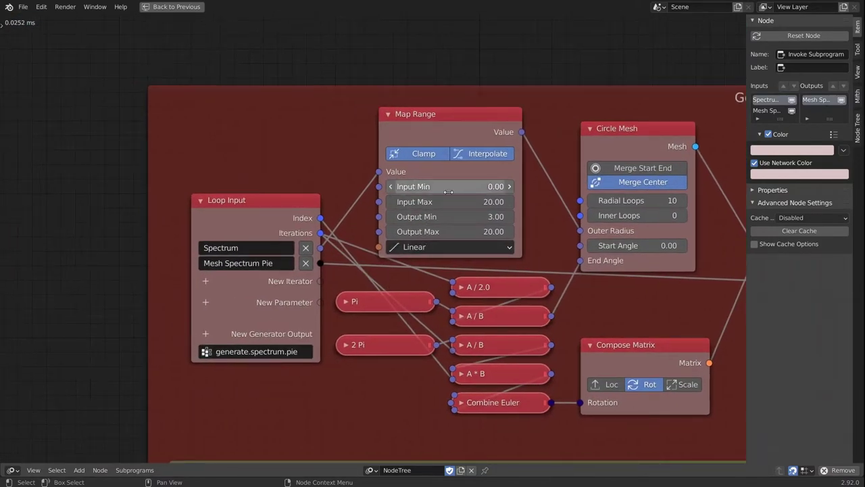
drag(380, 189, 325, 286)
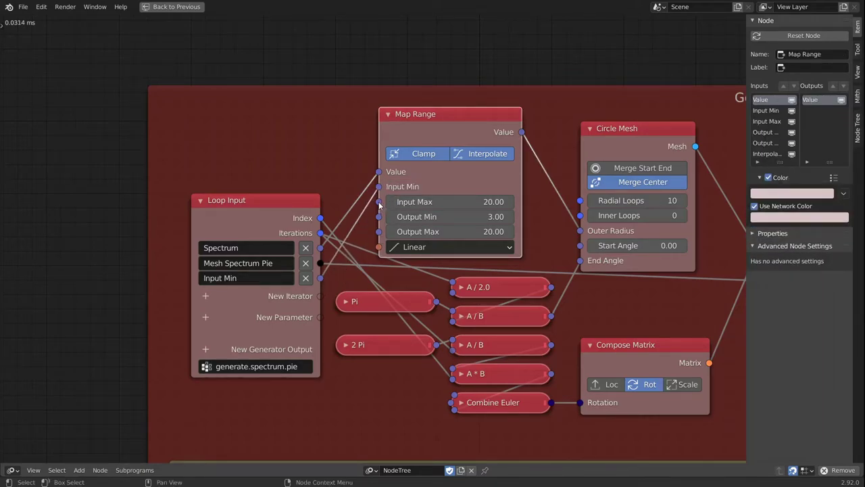
drag(379, 202, 323, 298)
drag(380, 202, 346, 234)
click(323, 284)
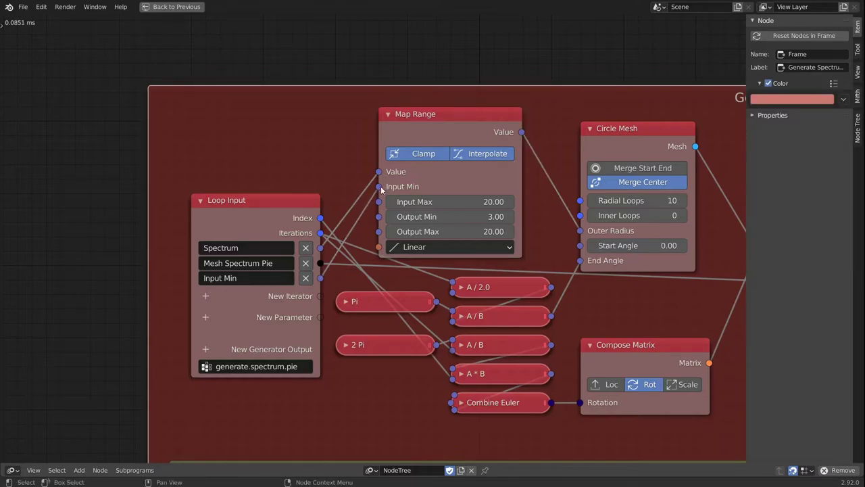
drag(381, 191, 382, 234)
click(305, 278)
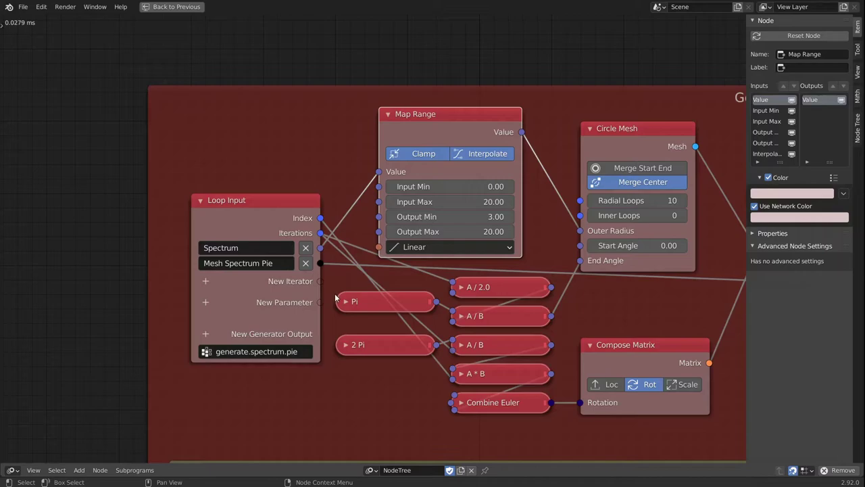
Step: Expose Map Range's Input Min, Input Max, Output Min and Output Max as parameters of the generate.spectrum.pie Loop Input
middle_drag(335, 297, 342, 280)
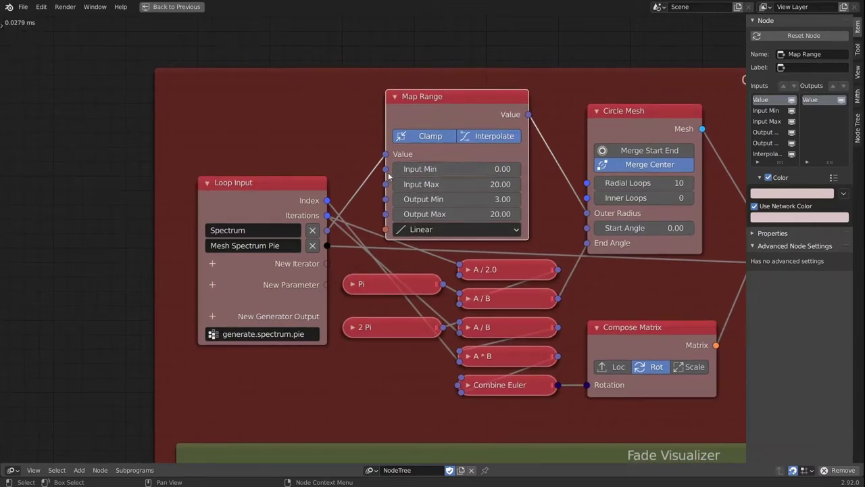
drag(386, 171, 325, 282)
drag(278, 189, 265, 189)
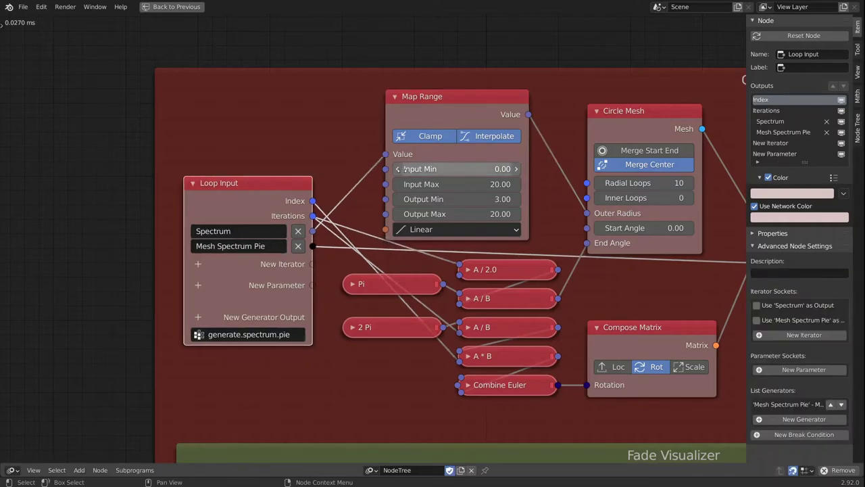
drag(385, 169, 311, 284)
drag(385, 184, 313, 300)
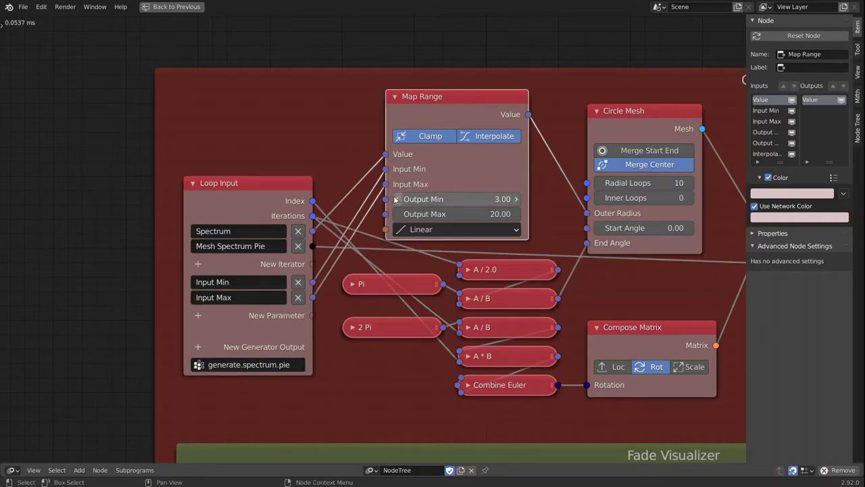
drag(385, 199, 312, 315)
drag(386, 214, 312, 329)
Step: Rename the Loop Input's Input Min and Input Max parameters to Spectrum Pie Input Min and Spectrum Pie Input Max
middle_drag(234, 299, 394, 285)
click(358, 269)
click(357, 268)
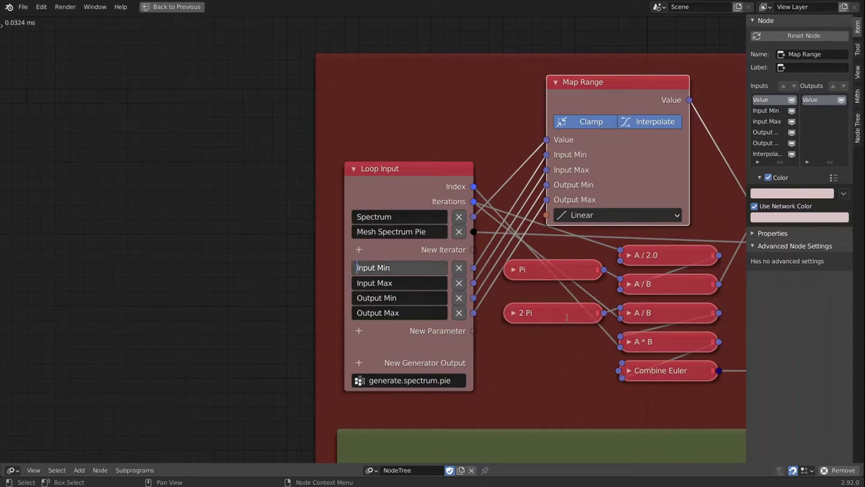
text(Spectrum Pie)
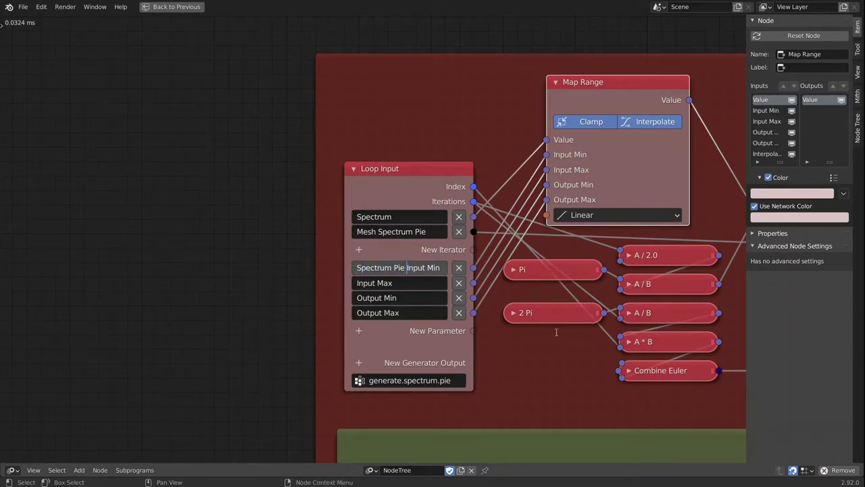
key(Return)
click(355, 284)
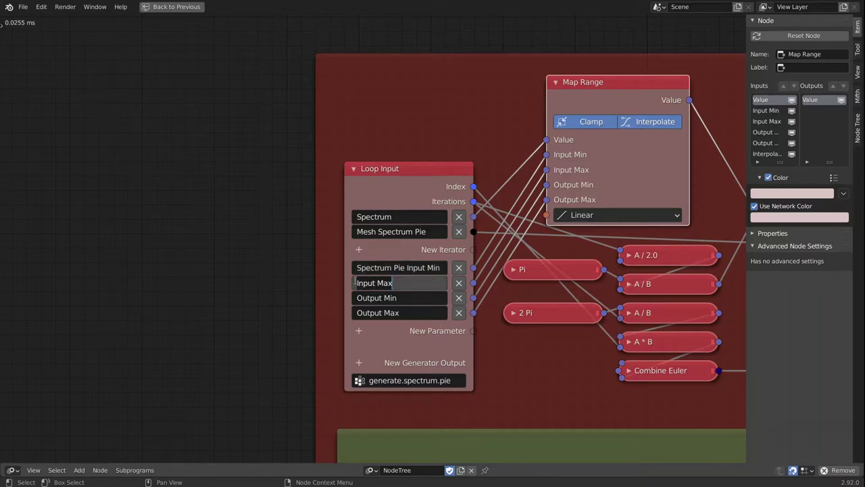
key(Home)
text(Spectrum Pie)
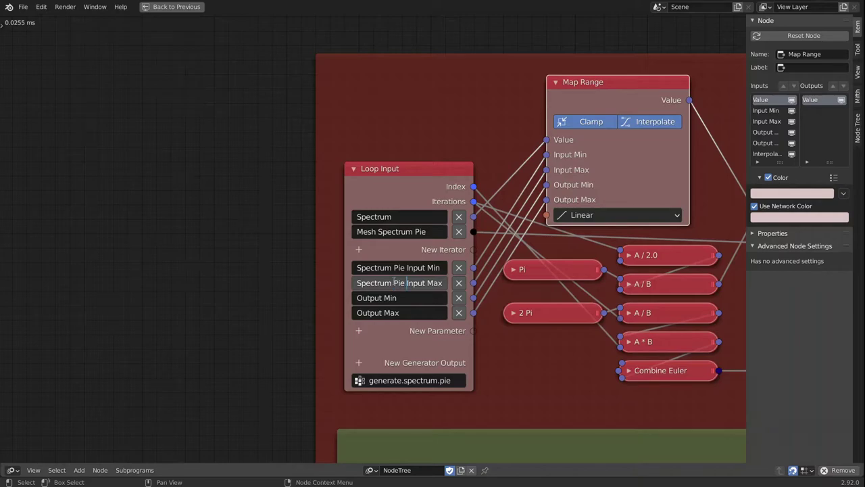
key(Return)
Step: Rename the Loop Input's Output Min and Output Max parameters to Spectrum Pie Output Min and Spectrum Pie Output Max
click(363, 300)
key(Home)
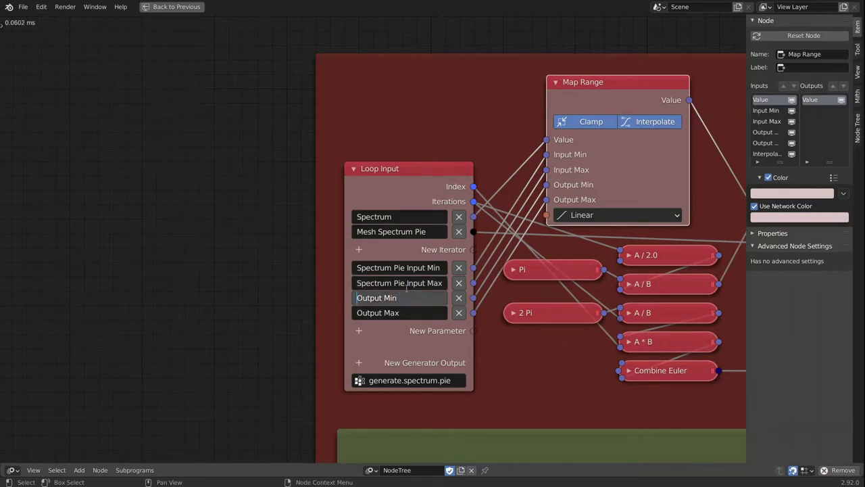
text(Spectrum )
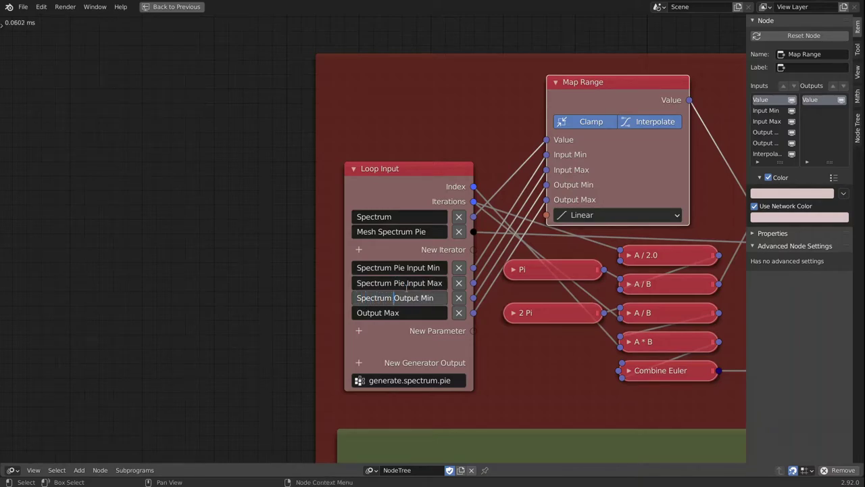
text(Pie)
key(Return)
click(358, 313)
key(Home)
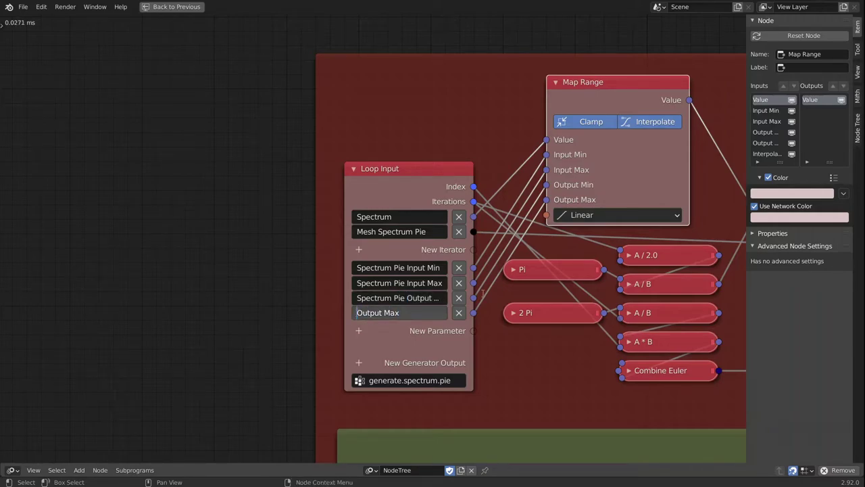
text(Spectrum )
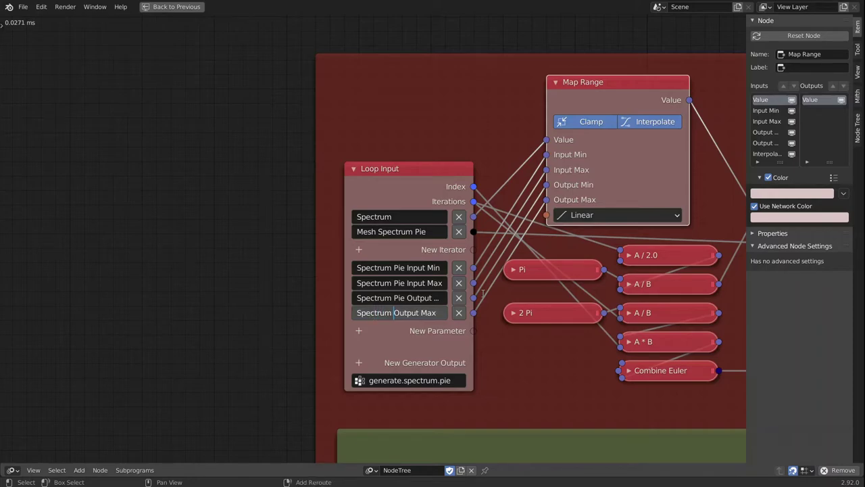
text(Pie)
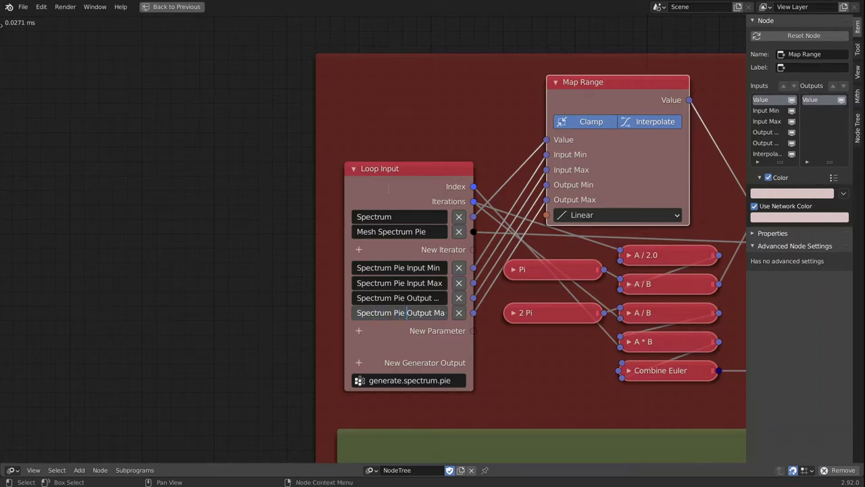
key(Return)
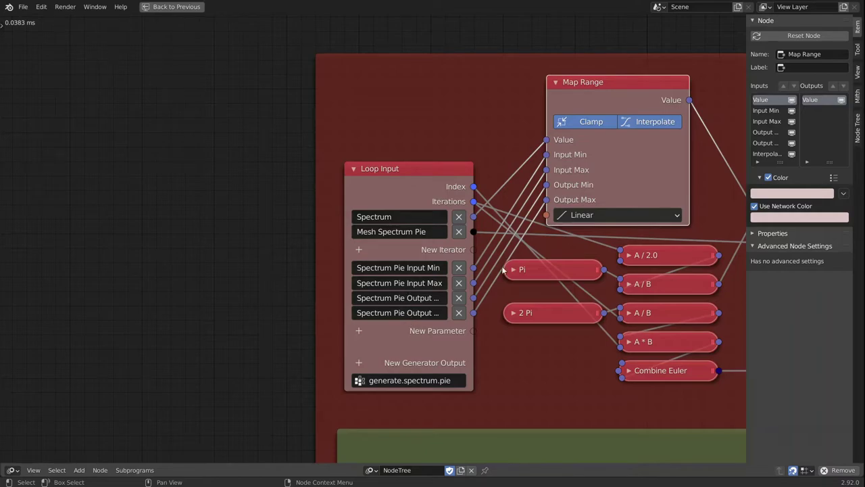
Step: Examine the Generate Spectrum Pie and Fade Visualizer frames for further settings worth exposing
middle_drag(481, 211, 433, 181)
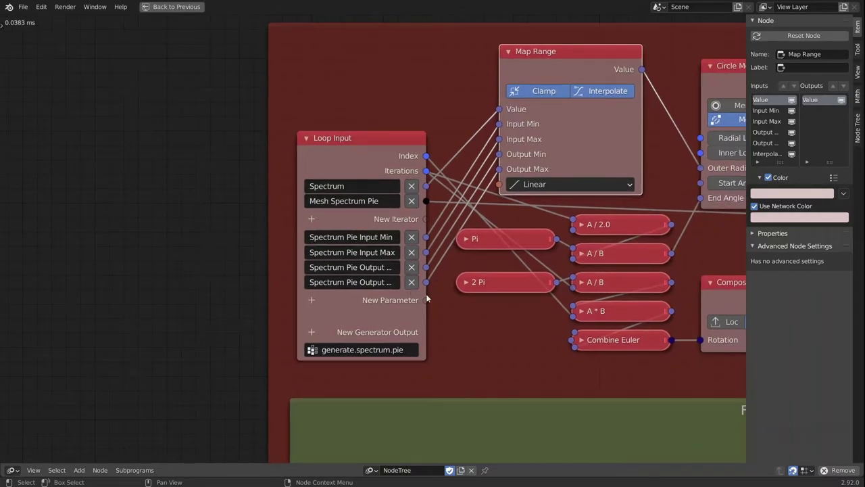
middle_drag(423, 283, 356, 258)
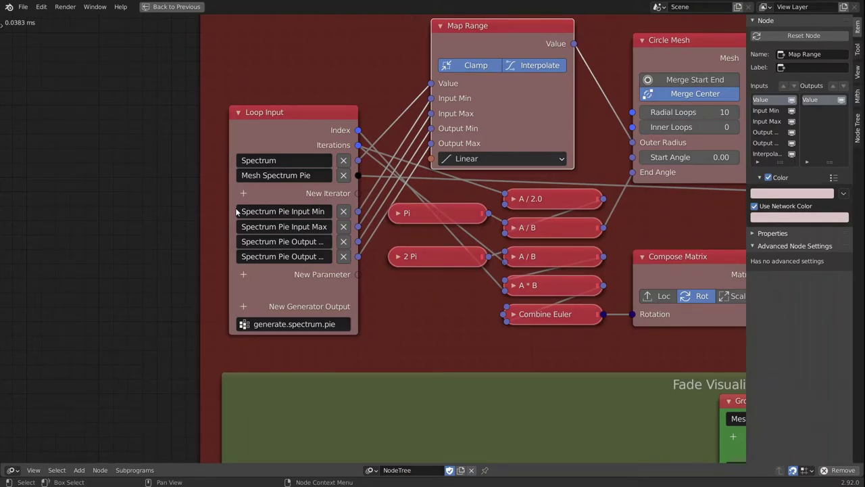
middle_drag(578, 171, 451, 152)
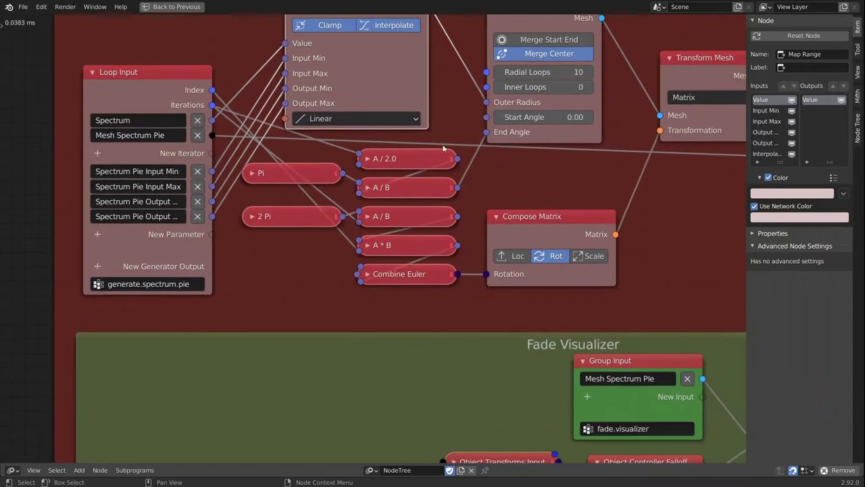
middle_drag(534, 158, 351, 176)
scroll(371, 166, down, 3)
middle_drag(524, 181, 452, 195)
middle_drag(336, 131, 462, 146)
scroll(341, 152, up, 3)
middle_drag(430, 294, 435, 207)
scroll(435, 207, down, 4)
middle_drag(694, 229, 488, 127)
click(679, 49)
middle_drag(444, 171, 572, 137)
middle_drag(225, 272, 297, 226)
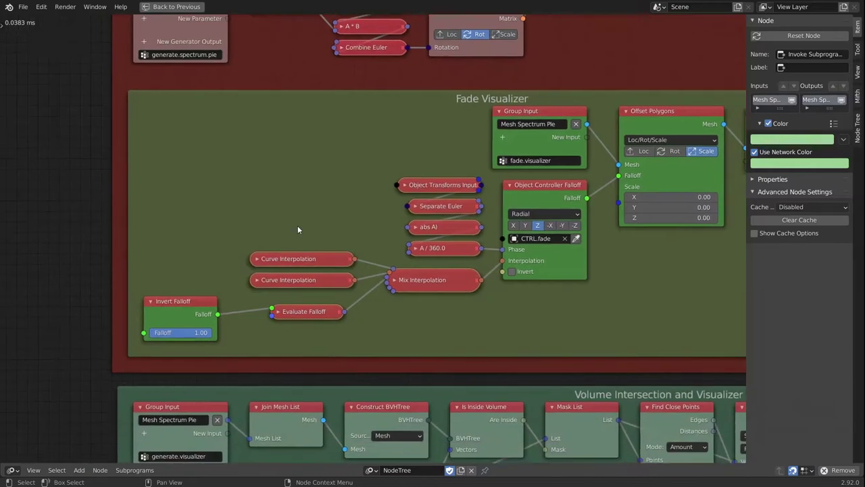
Step: Move the fade.visualizer Group Input ahead of the frame's other nodes and expose Invert Falloff's Falloff and Object Controller Falloff's Invert as inputs
drag(144, 334, 360, 210)
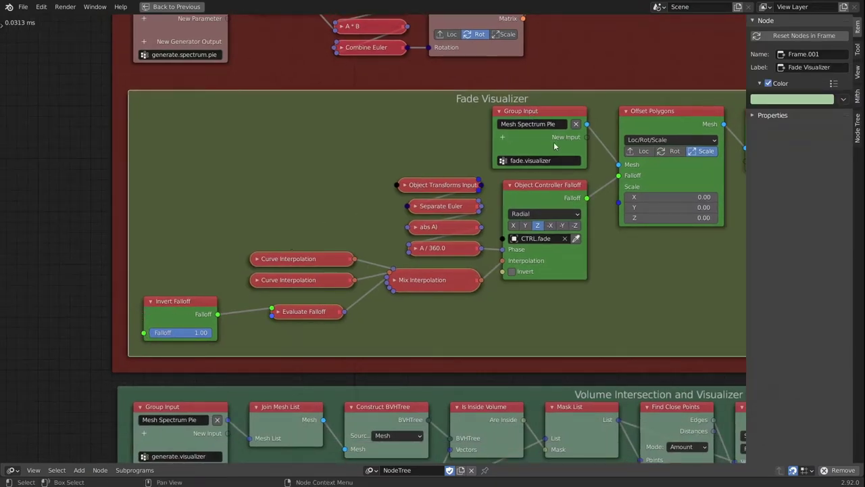
drag(551, 114, 60, 138)
middle_drag(136, 152, 344, 157)
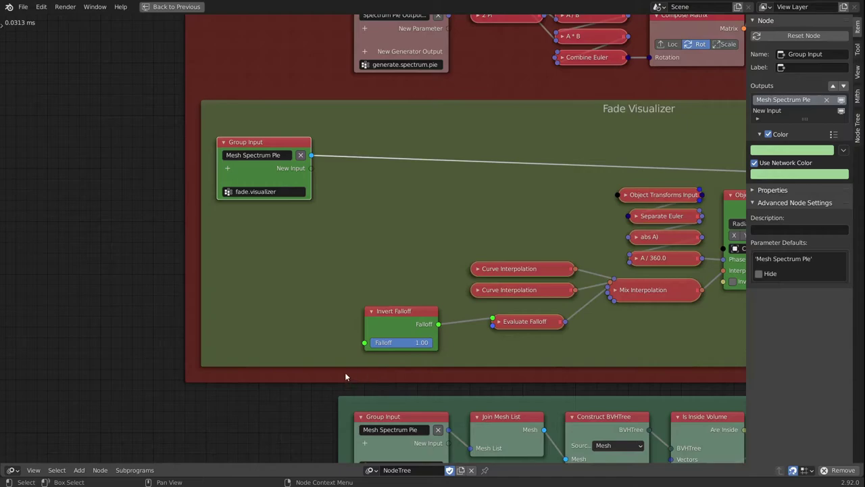
drag(365, 343, 312, 168)
middle_drag(416, 225, 326, 211)
drag(633, 267, 221, 166)
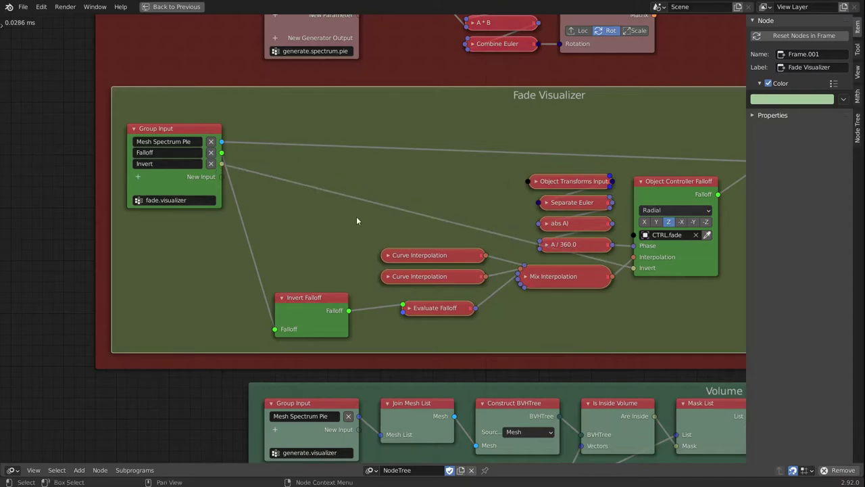
Step: Rename the fade.visualizer Group Input's Falloff input to Falloff Fade
middle_drag(458, 203, 377, 195)
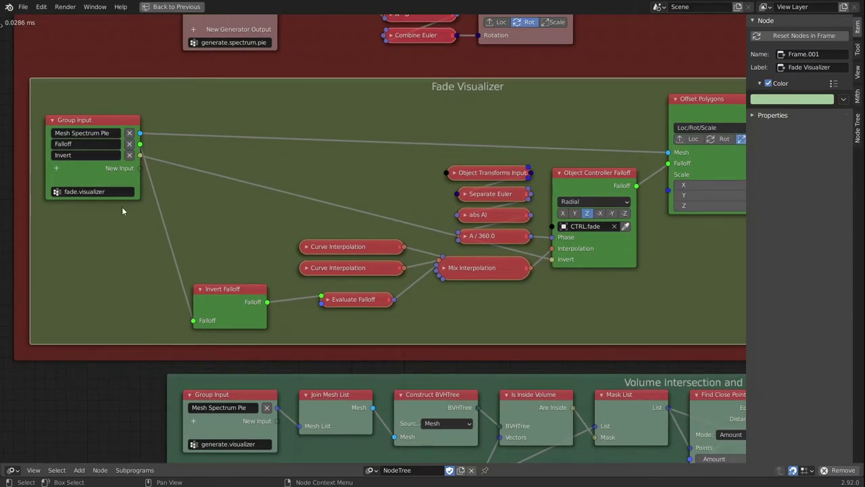
middle_drag(127, 207, 200, 232)
scroll(197, 186, up, 1)
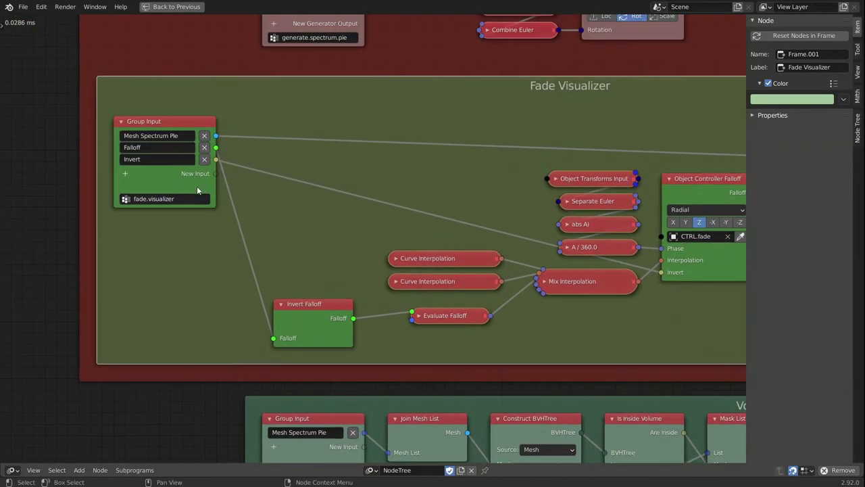
click(125, 146)
double_click(125, 148)
key(ctrl+a)
text(Fa)
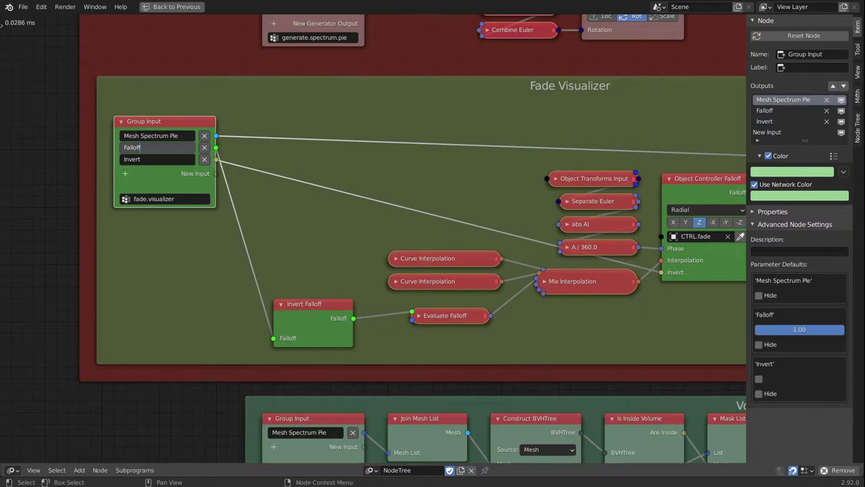
click(131, 147)
text(Fa)
key(BackSpace)
key(BackSpace)
key(Return)
Step: Rename the fade.visualizer Group Input's Invert input to Invert Fade
click(159, 161)
click(158, 160)
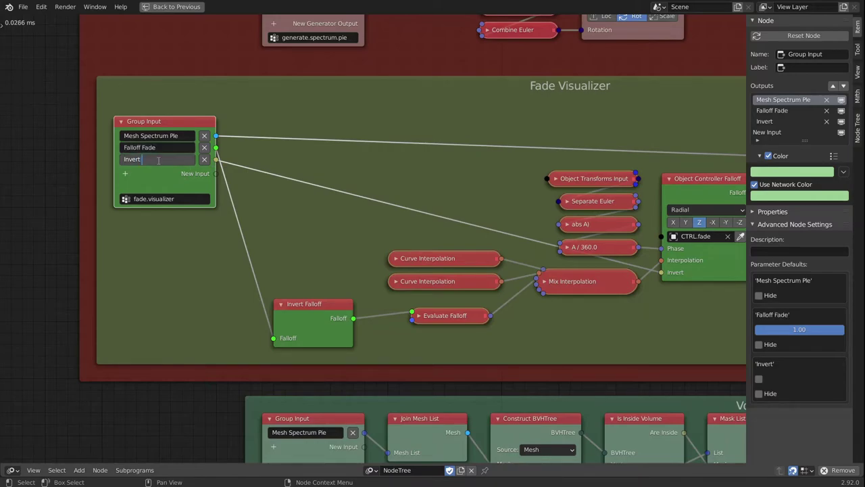
text(Fade)
key(Return)
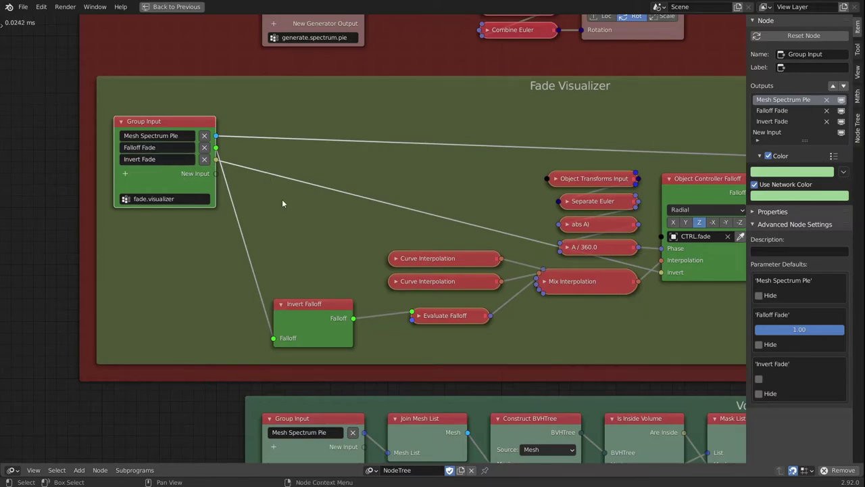
Step: Collapse the Invert Falloff node and stack it directly above Evaluate Falloff, beneath the Curve Interpolation nodes
middle_drag(278, 208, 275, 187)
click(301, 282)
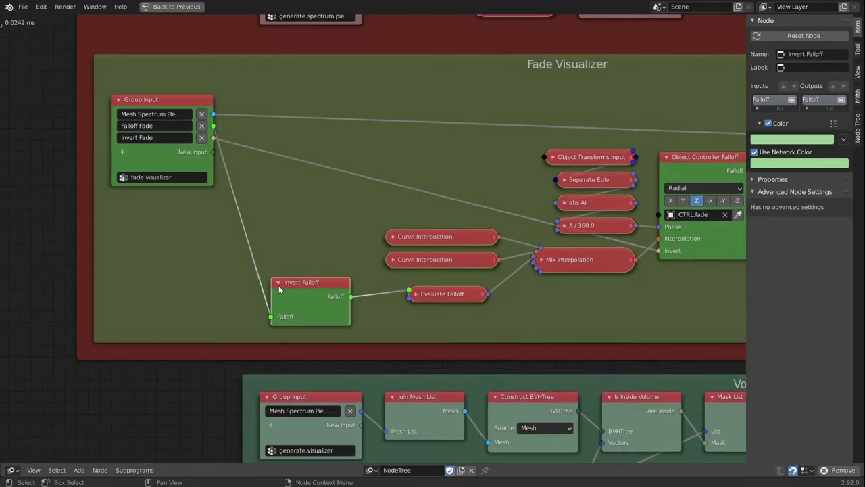
click(277, 282)
drag(451, 294, 447, 306)
click(324, 284)
drag(324, 284, 462, 284)
ctrl+scroll(422, 335, right, 3)
middle_drag(339, 247, 313, 249)
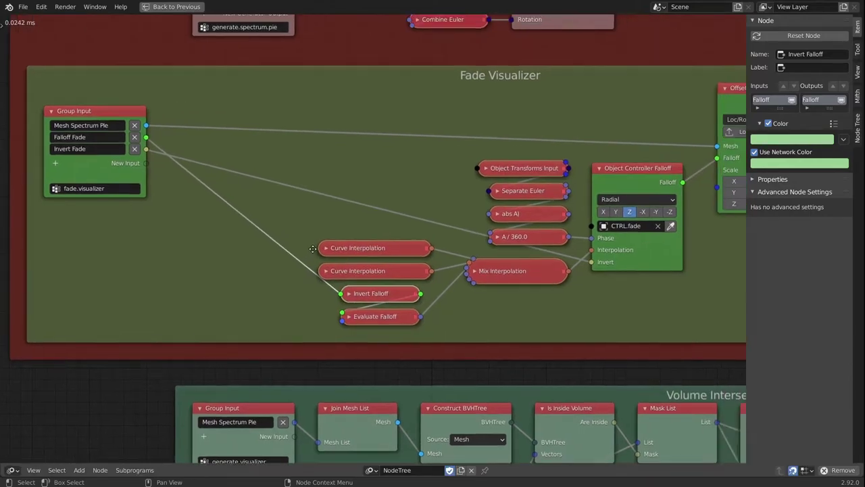
Step: Move the fade.visualizer Group Input closer to the Curve Interpolation nodes and reorder its inputs with Invert Fade above Falloff Fade
drag(96, 115, 227, 196)
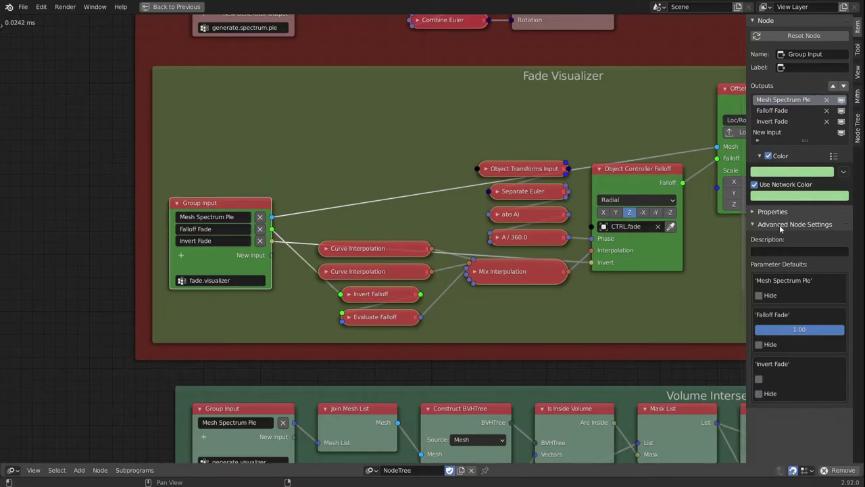
click(790, 124)
click(833, 86)
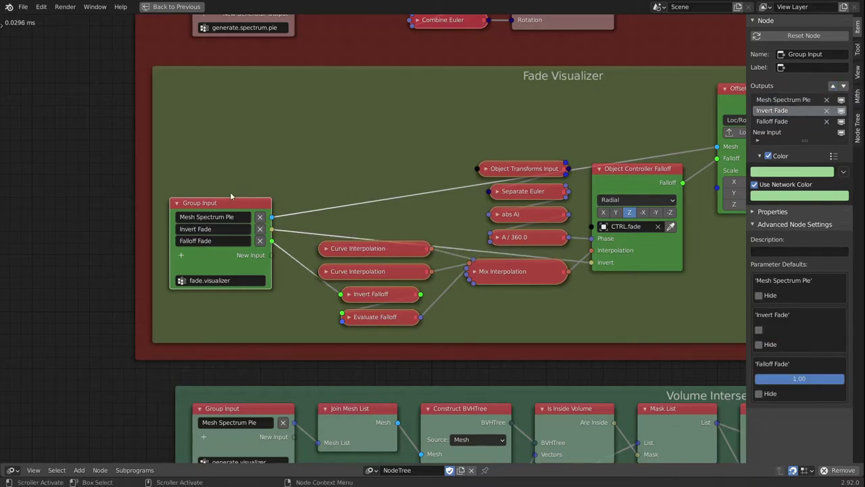
Step: Expose the fade.visualizer Invoke Subprogram's Invert Fade and Falloff Fade as parameters of the generate.spectrum.pie Loop Input
scroll(327, 151, down, 3)
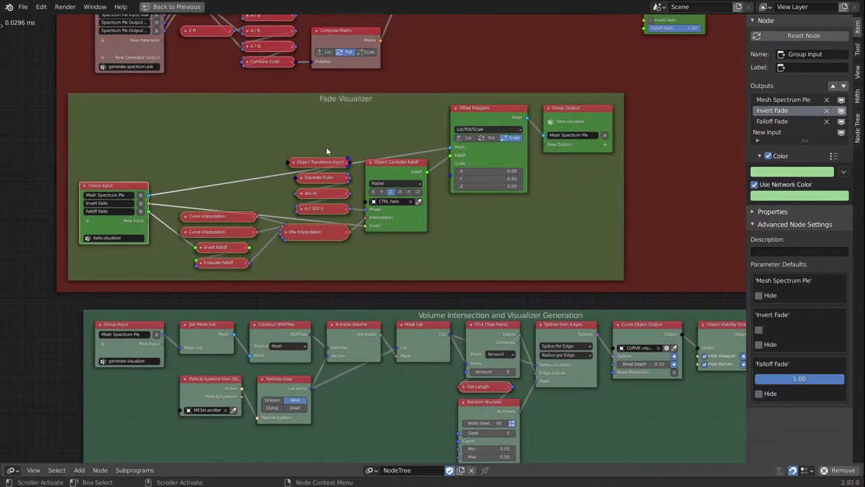
middle_drag(216, 138, 264, 221)
drag(189, 193, 221, 193)
scroll(408, 212, down, 5)
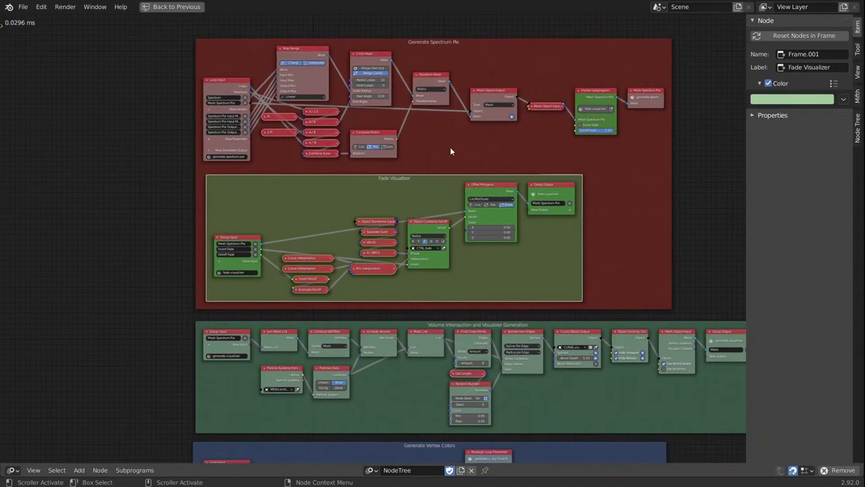
scroll(312, 217, up, 4)
middle_drag(585, 102, 483, 192)
scroll(579, 196, up, 2)
click(609, 127)
middle_drag(526, 209, 564, 203)
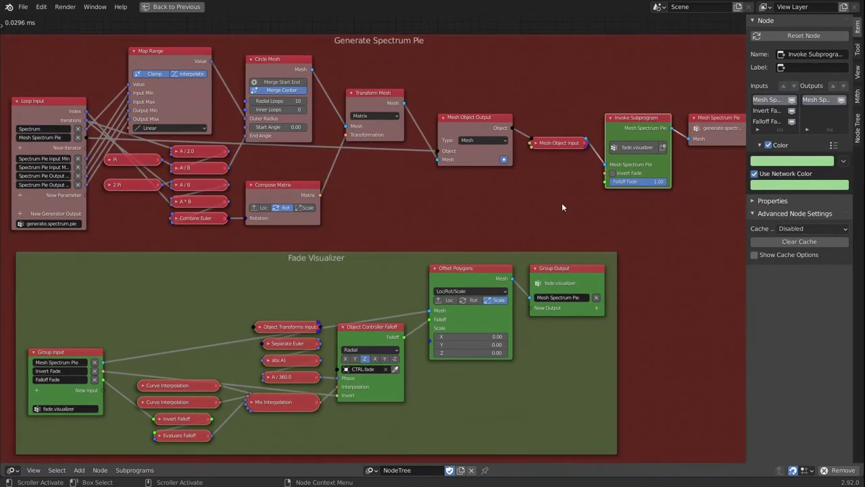
scroll(616, 188, up, 1)
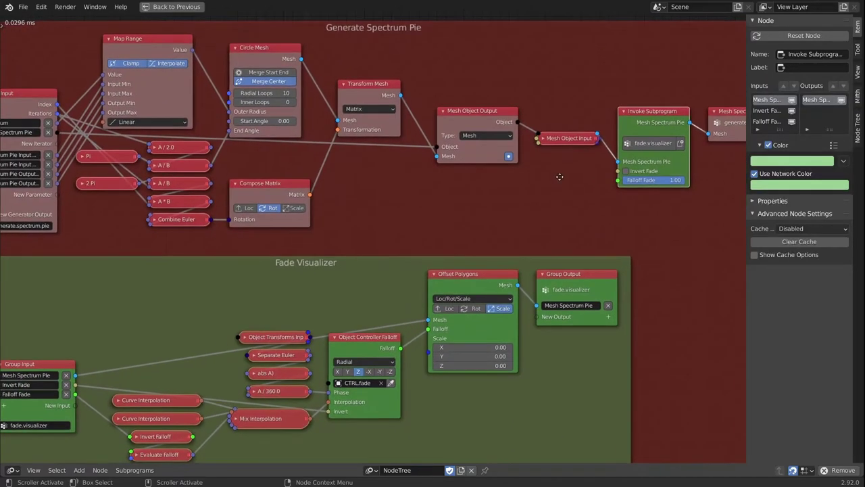
ctrl+scroll(622, 181, left, 1)
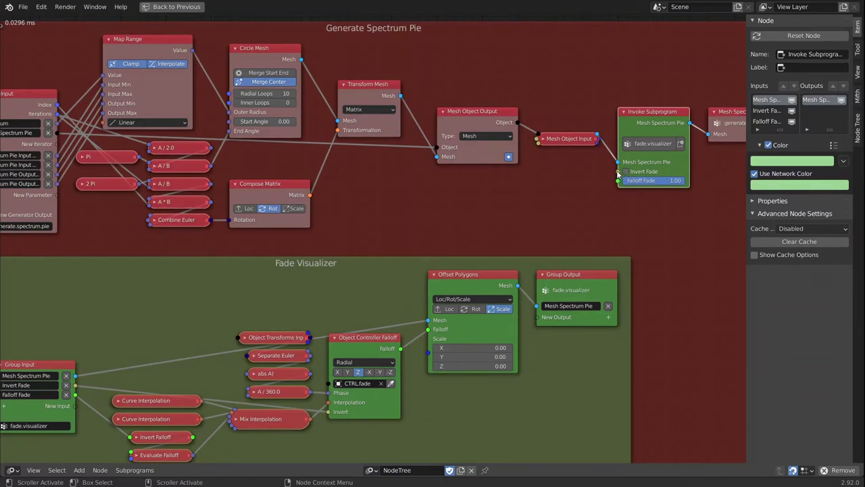
middle_drag(618, 175, 643, 169)
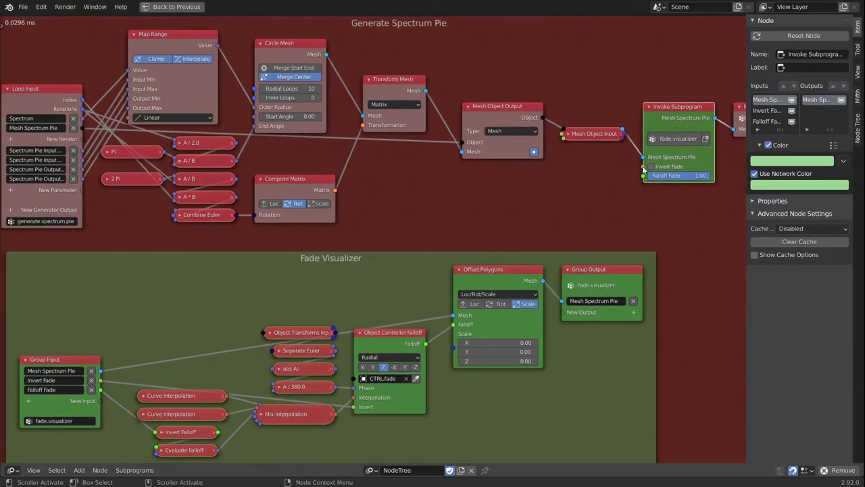
drag(643, 167, 81, 190)
middle_drag(81, 190, 248, 200)
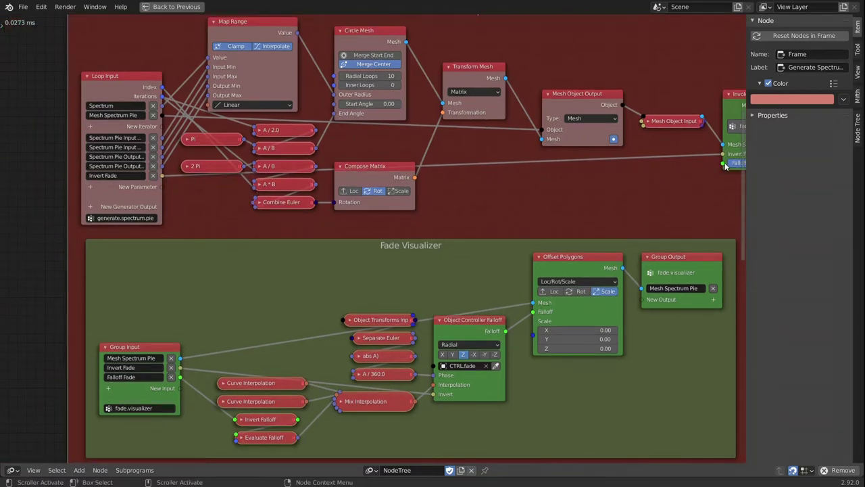
drag(722, 164, 152, 194)
middle_drag(155, 189, 201, 202)
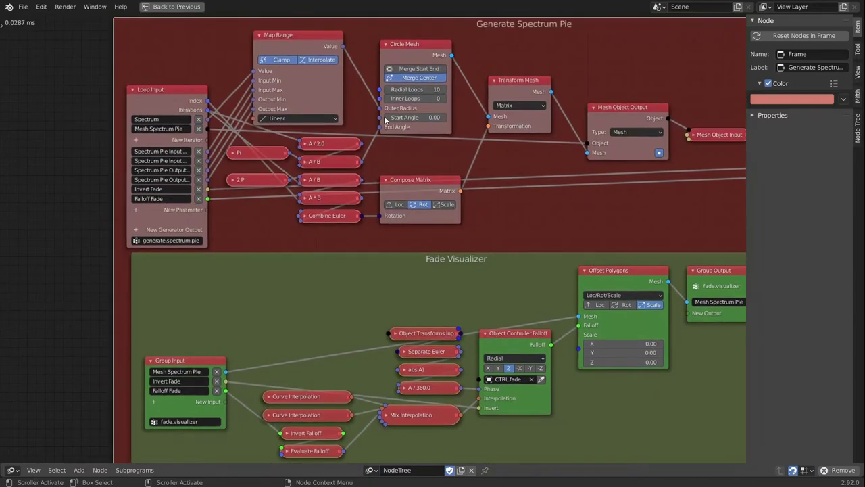
Step: Align the generate.spectrum.pie Invoke Subprogram with the top of Sound Spectrum in the Main Node Group and place it closer
middle_drag(386, 110, 316, 173)
scroll(359, 181, down, 2)
middle_drag(587, 118, 475, 308)
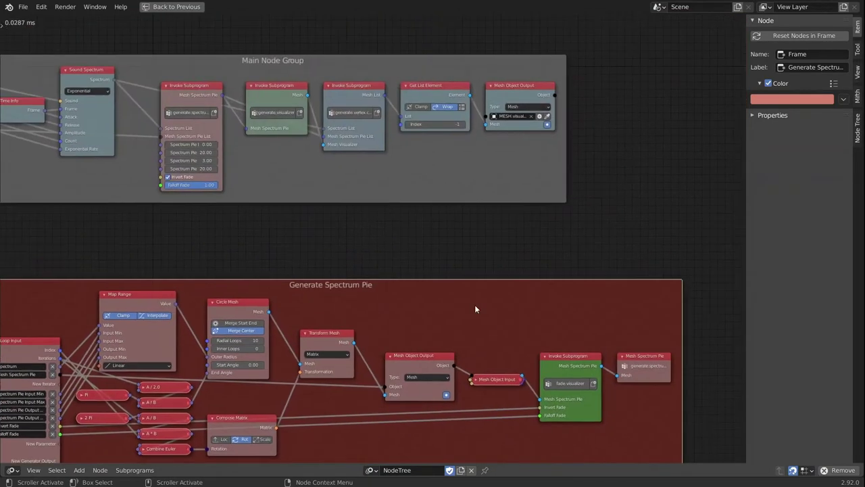
middle_drag(434, 179, 619, 246)
scroll(398, 246, up, 1)
middle_drag(329, 227, 462, 231)
scroll(504, 216, up, 1)
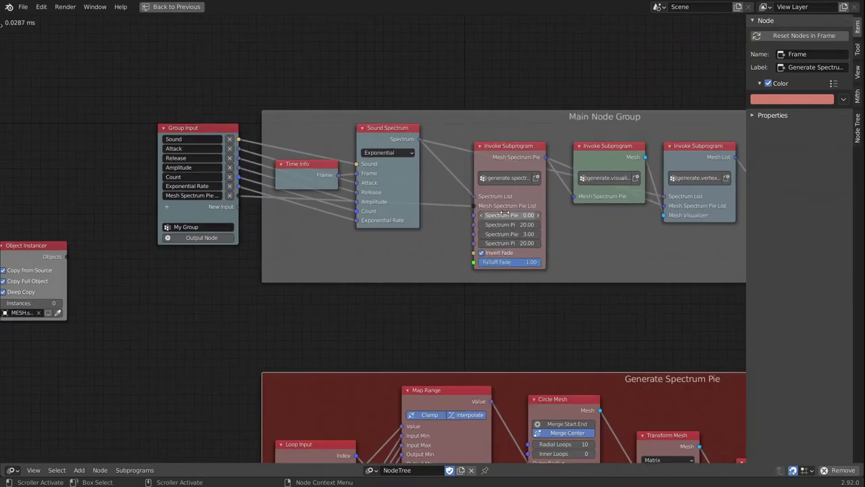
click(500, 155)
drag(516, 155, 489, 138)
middle_drag(463, 222, 508, 223)
scroll(508, 223, up, 2)
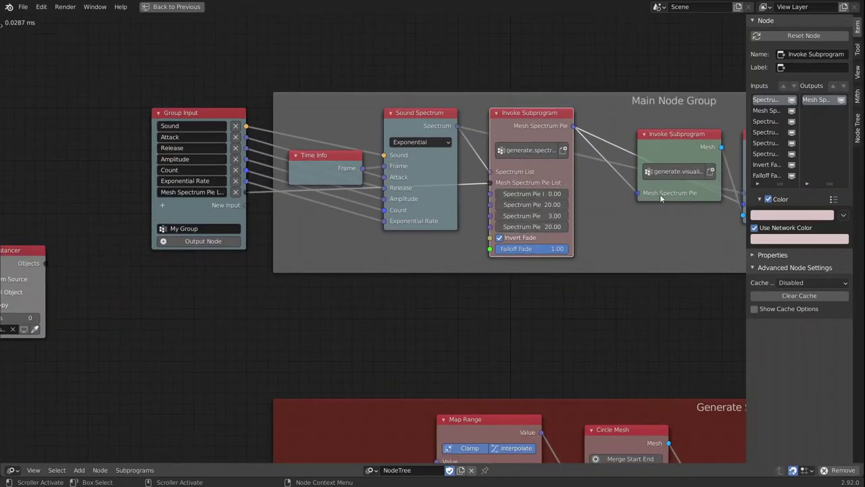
Step: Line up the remaining Main Node Group nodes, from the generate.visualizer Invoke Subprogram to Mesh Object Output, in one evenly spaced row
drag(665, 142, 623, 120)
middle_drag(615, 148, 484, 159)
drag(663, 168, 622, 146)
ctrl+scroll(622, 146, right, 3)
drag(576, 161, 484, 148)
ctrl+scroll(535, 140, right, 3)
ctrl+scroll(448, 246, left, 5)
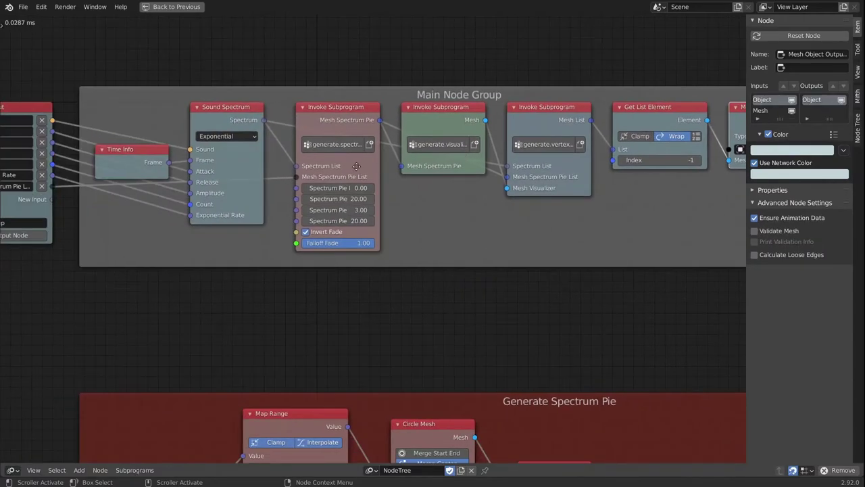
ctrl+scroll(351, 230, left, 2)
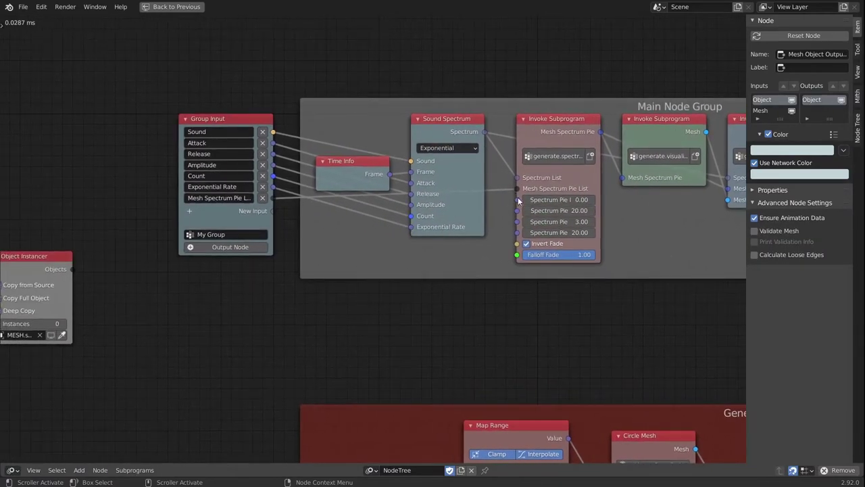
Step: Expose the generate.spectrum.pie Invoke Subprogram's four Spectrum Pie input/output min and max values, Invert Fade and Falloff Fade as My Group inputs
drag(518, 200, 274, 211)
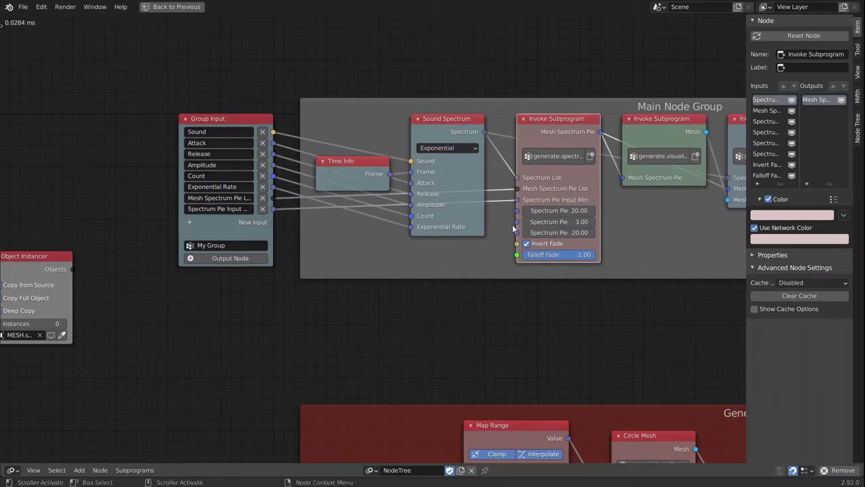
drag(518, 211, 274, 220)
click(517, 225)
drag(516, 226, 273, 242)
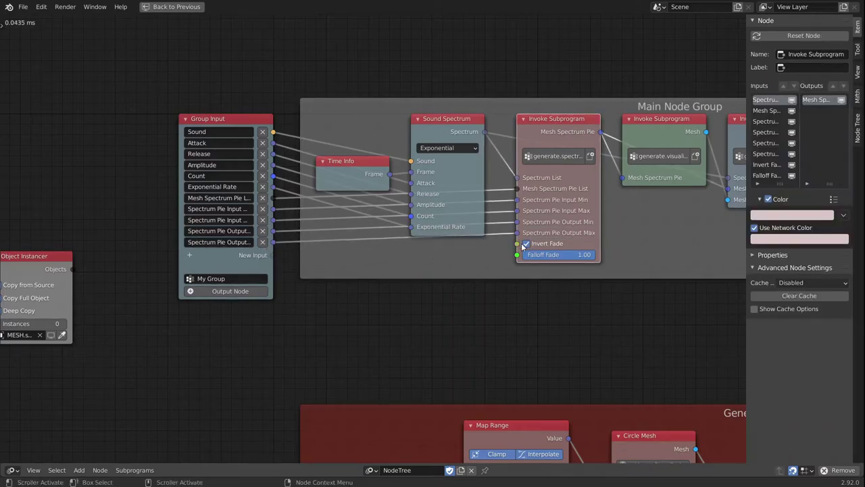
drag(518, 243, 273, 253)
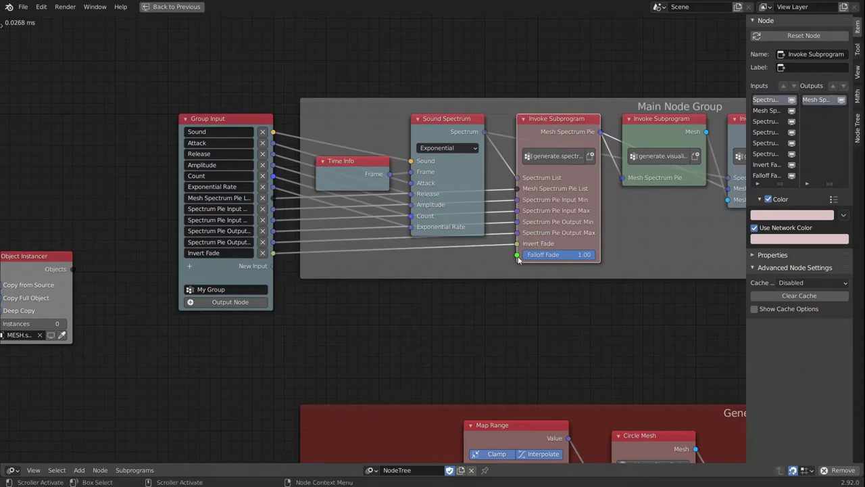
drag(517, 256, 273, 264)
Step: Expose the Find Close Points Amount and the Random Number Min and Max as inputs of the generate.visualizer Group Input
middle_drag(610, 259, 450, 93)
scroll(455, 140, down, 7)
middle_drag(510, 259, 498, 169)
middle_drag(471, 345, 443, 127)
scroll(415, 287, up, 7)
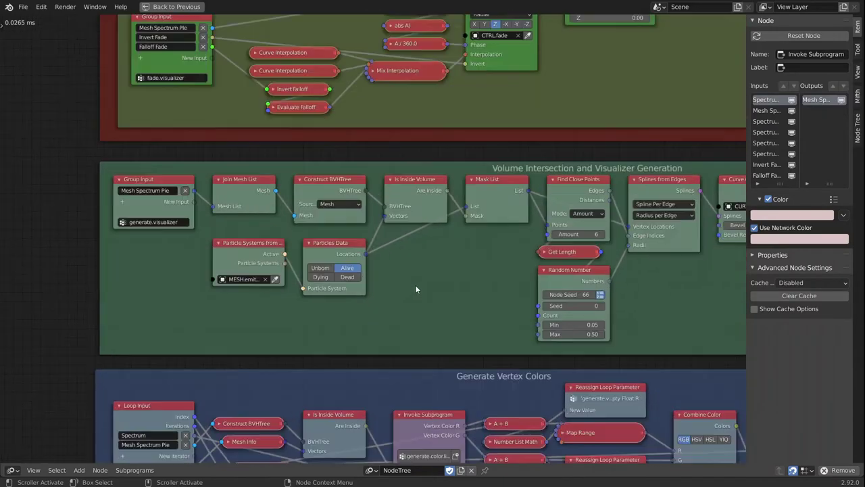
middle_drag(441, 242, 487, 226)
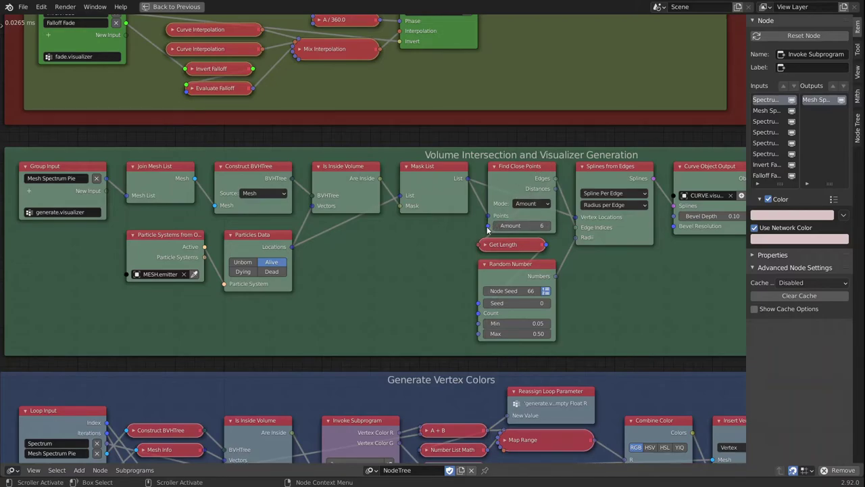
drag(488, 225, 102, 193)
middle_drag(123, 234, 195, 240)
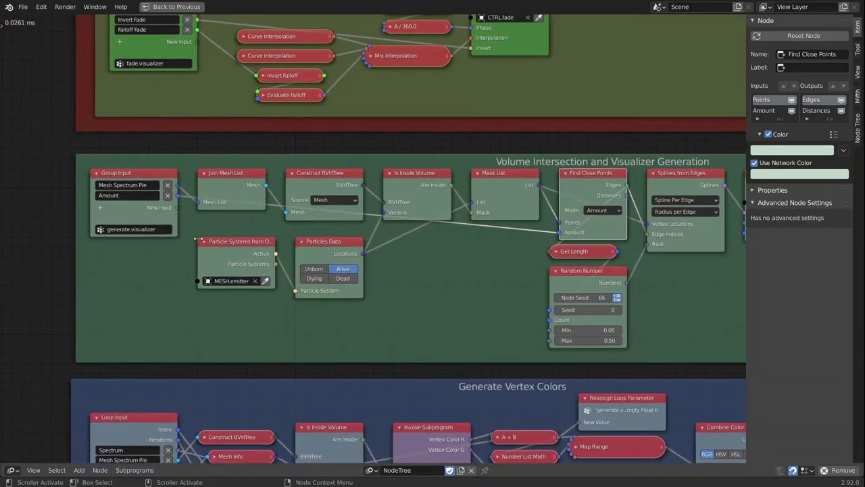
drag(550, 330, 178, 211)
click(549, 344)
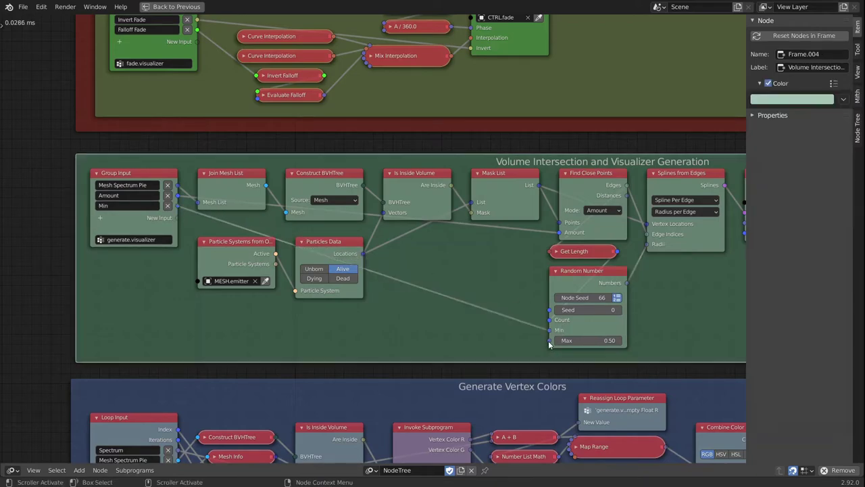
drag(549, 341, 178, 215)
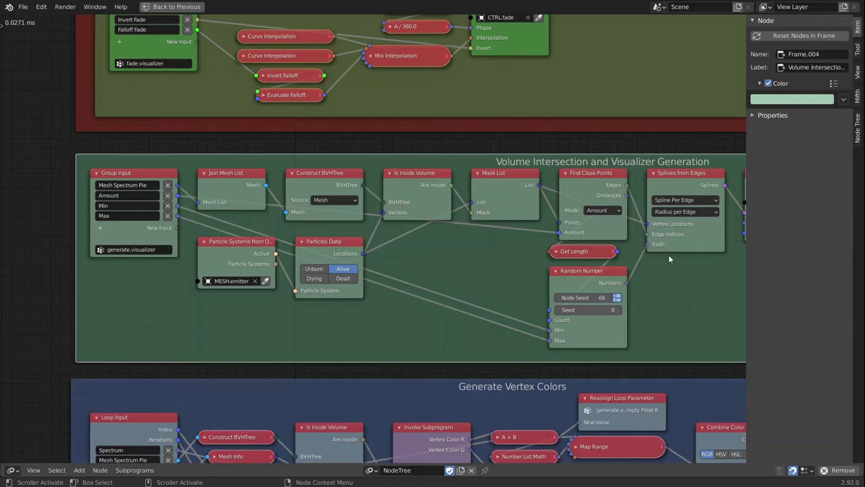
Step: Rename the generate.visualizer Group Input's Min and Max to Random Radii Min and Random Radii Max
scroll(659, 254, up, 1)
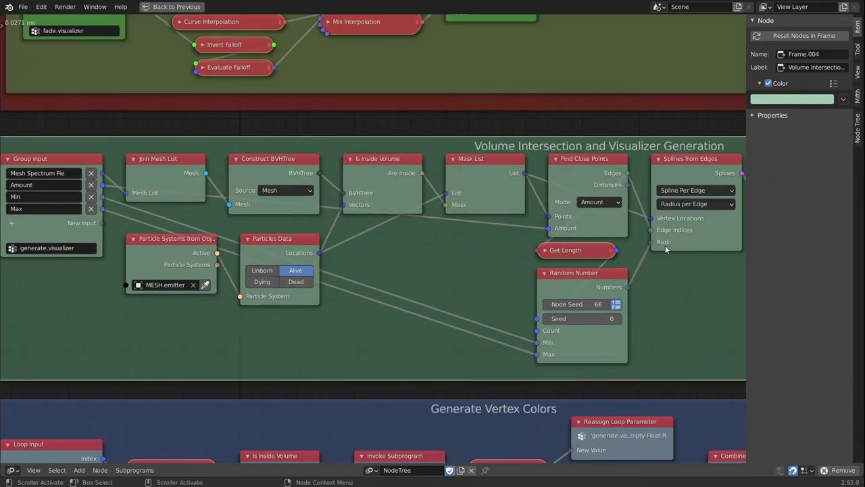
middle_drag(23, 216, 349, 245)
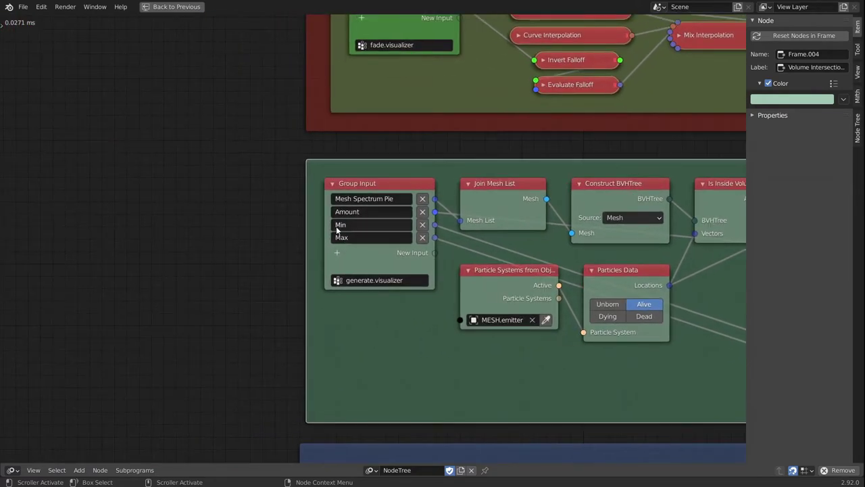
click(336, 224)
key(Home)
text(Rand)
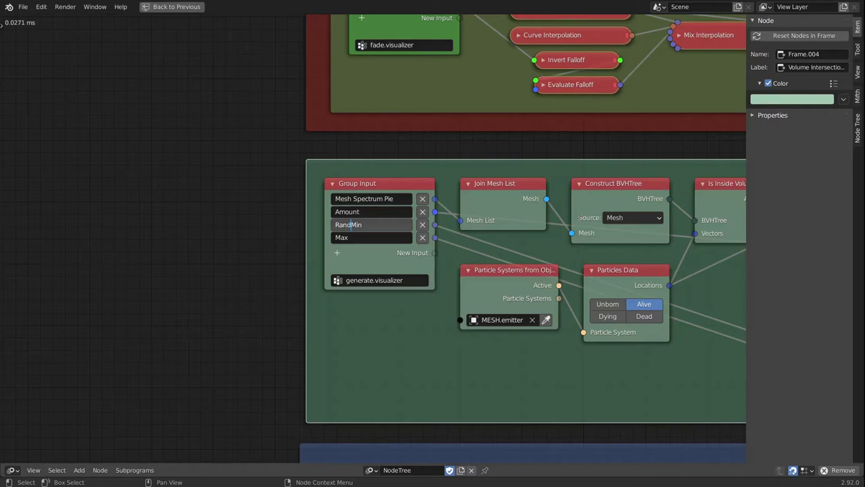
text(om Radii)
key(Return)
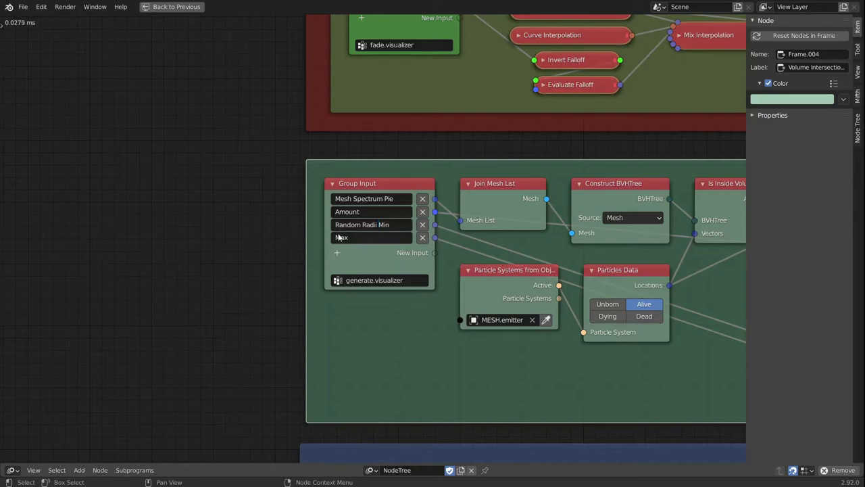
click(362, 237)
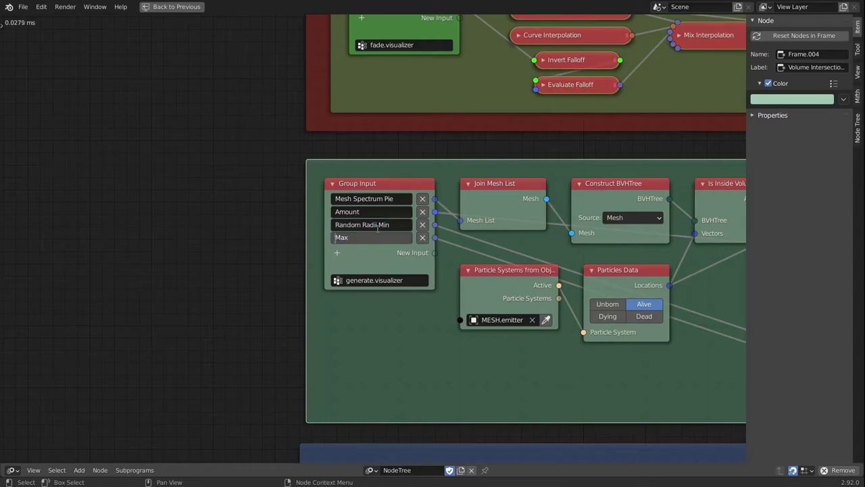
text(Random Radii)
key(Return)
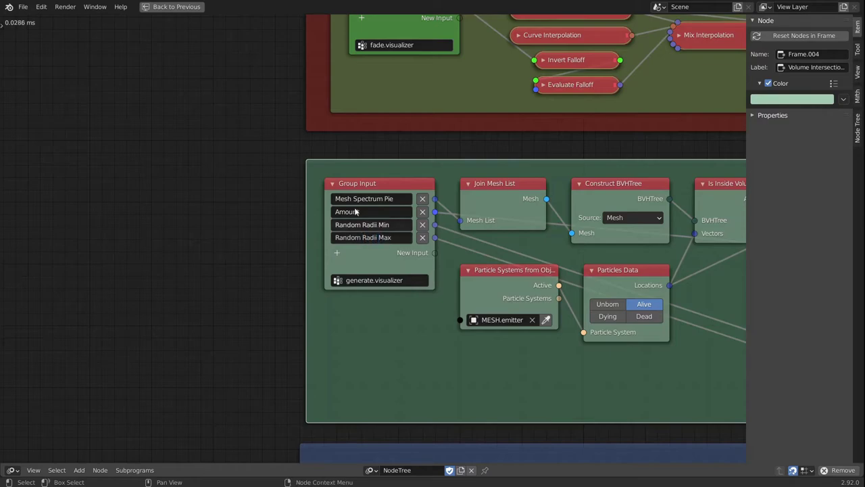
Step: Rename the generate.visualizer Group Input's Amount to Connection Amount
middle_drag(344, 210, 238, 199)
click(230, 199)
click(227, 197)
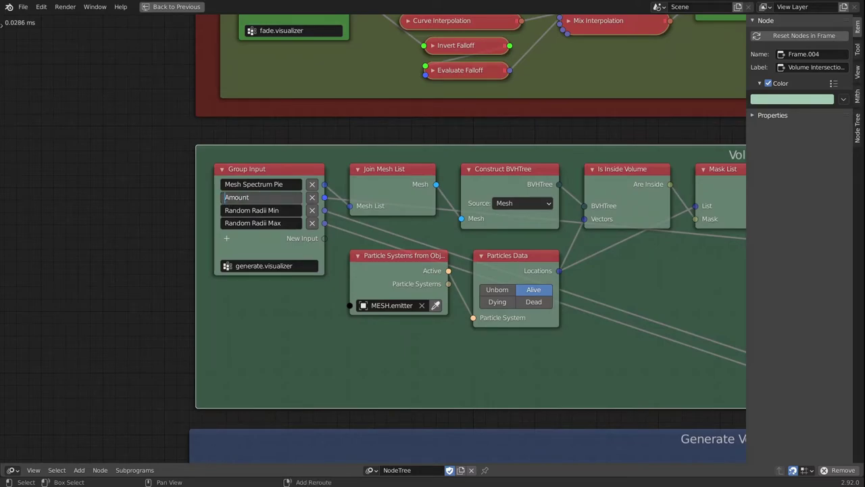
text(Cur)
key(BackSpace)
key(BackSpace)
text(onn)
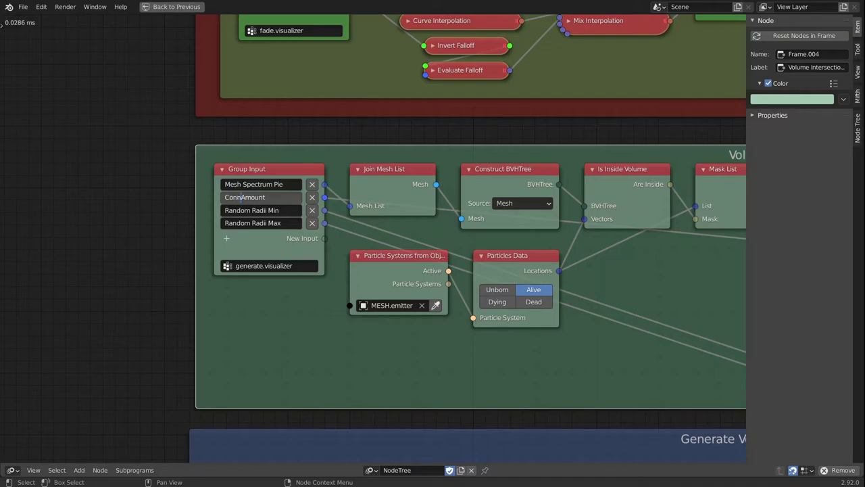
text(ection)
key(Return)
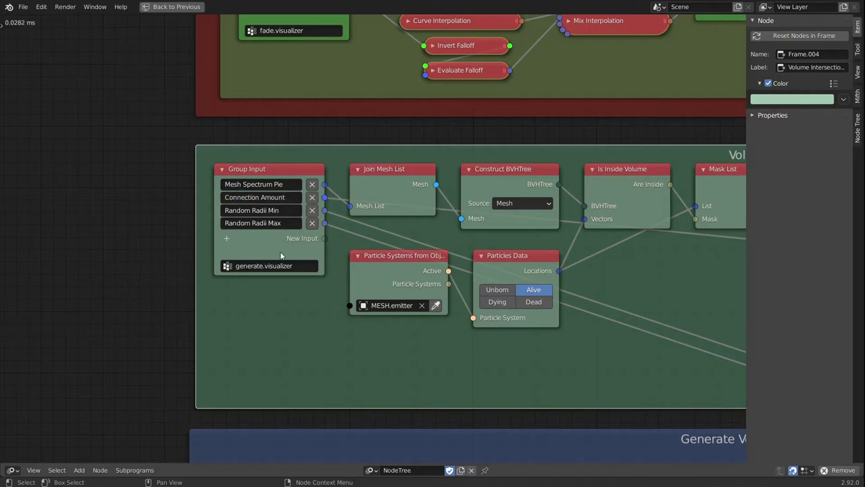
Step: Expose the Curve Object Output's Bevel Depth as an input of the generate.visualizer Group Input
middle_drag(521, 237, 291, 215)
scroll(424, 214, down, 3)
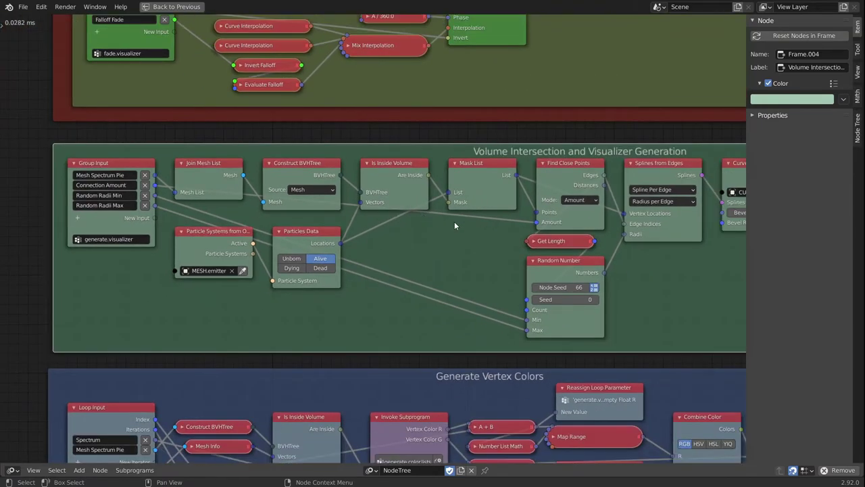
ctrl+scroll(478, 228, down, 6)
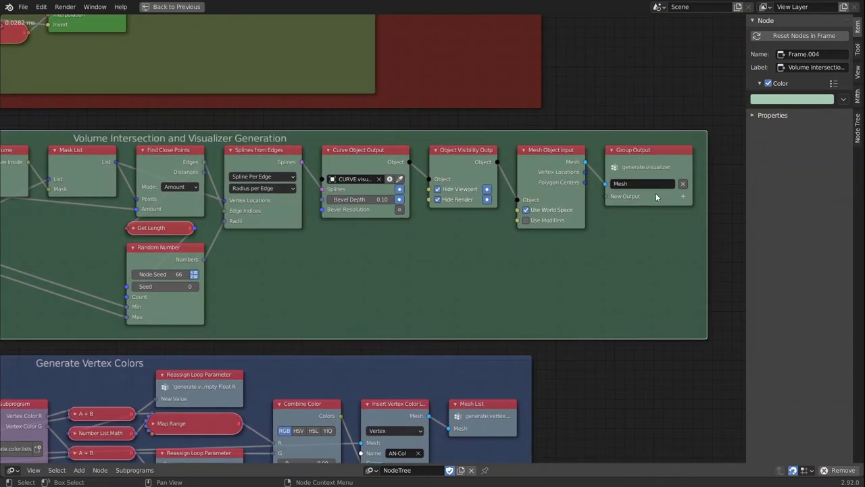
middle_drag(281, 249, 408, 298)
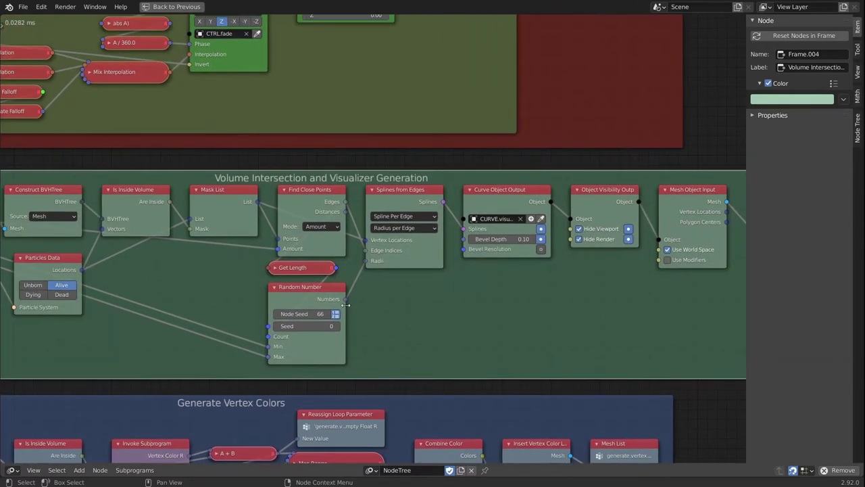
middle_drag(507, 304, 711, 295)
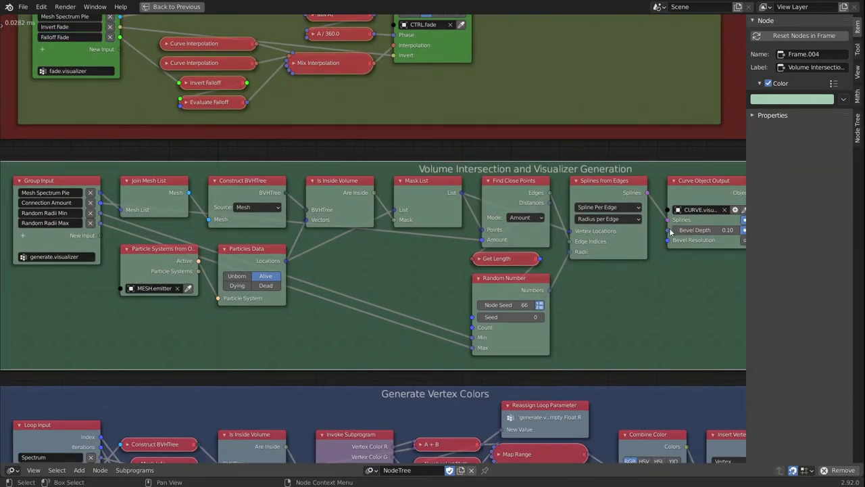
drag(667, 240, 98, 235)
Step: Rename the generate.visualizer Group Input's Bevel Depth to Visualizer Bevel Depth
middle_drag(467, 262, 370, 264)
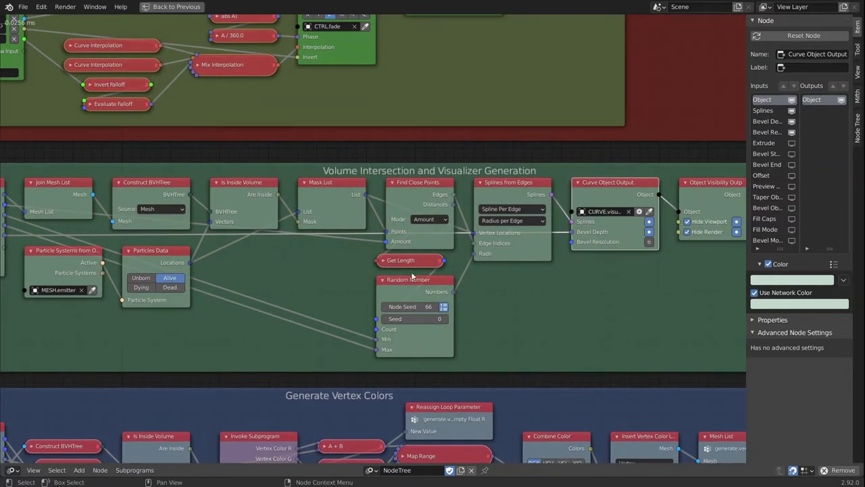
middle_drag(172, 288, 500, 290)
scroll(354, 247, up, 5)
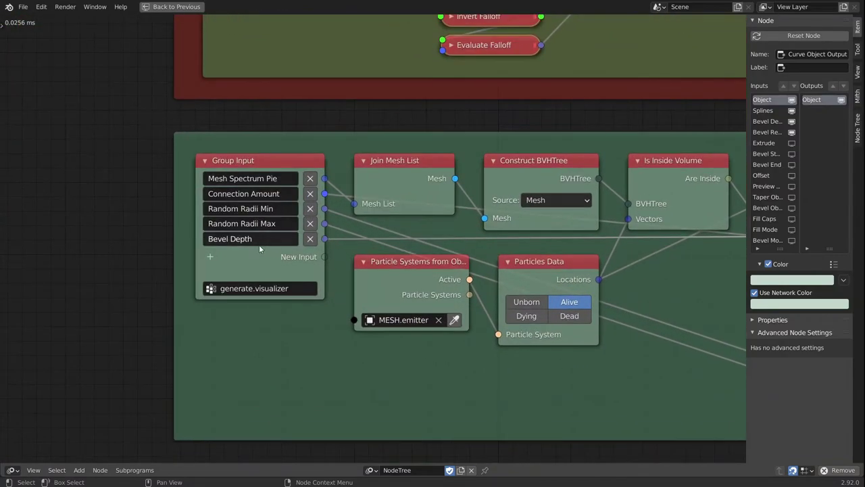
scroll(297, 237, up, 2)
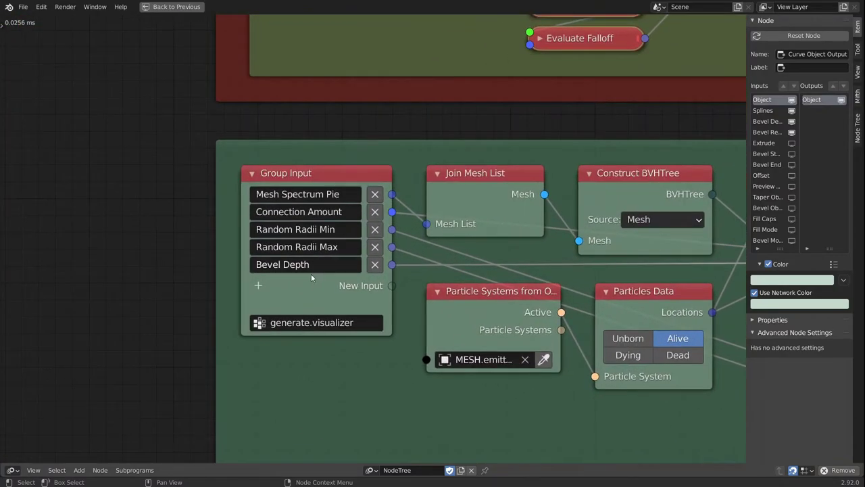
double_click(258, 268)
key(Home)
text(Visualizer)
key(Return)
double_click(299, 264)
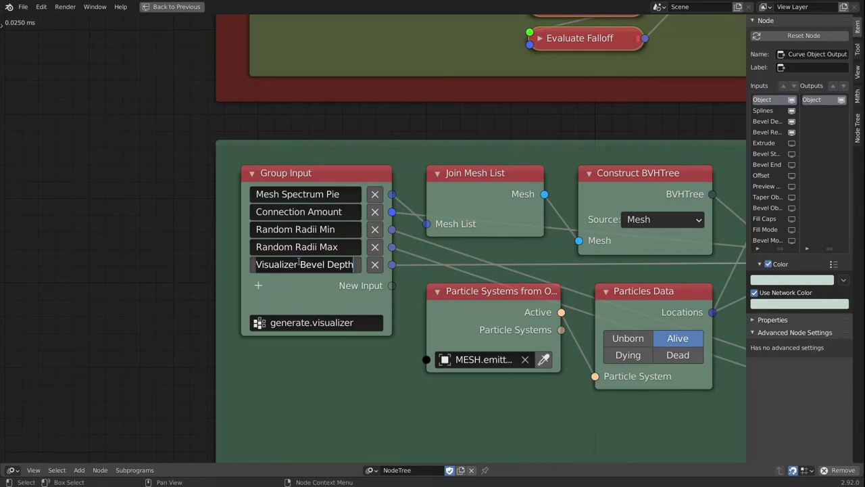
click(324, 280)
Step: Examine the rest of the Volume Intersection and Visualizer Generation chain and the Generate Vertex Colors nodes for further settings to expose
middle_drag(599, 247, 446, 271)
scroll(439, 275, down, 6)
middle_drag(676, 311, 373, 282)
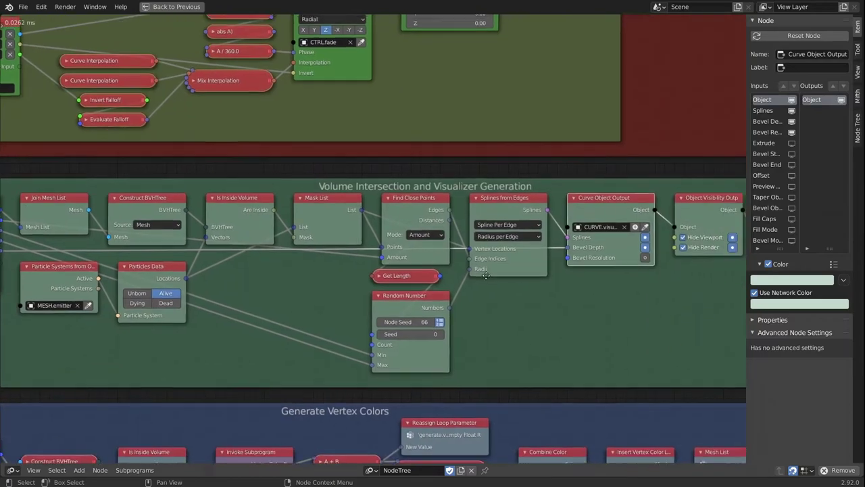
middle_drag(598, 288, 469, 290)
scroll(498, 290, down, 3)
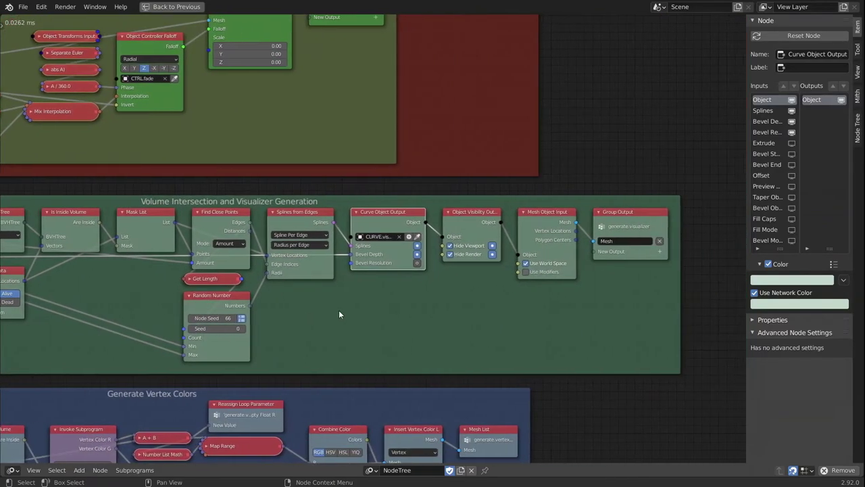
middle_drag(347, 315, 458, 258)
middle_drag(377, 277, 461, 229)
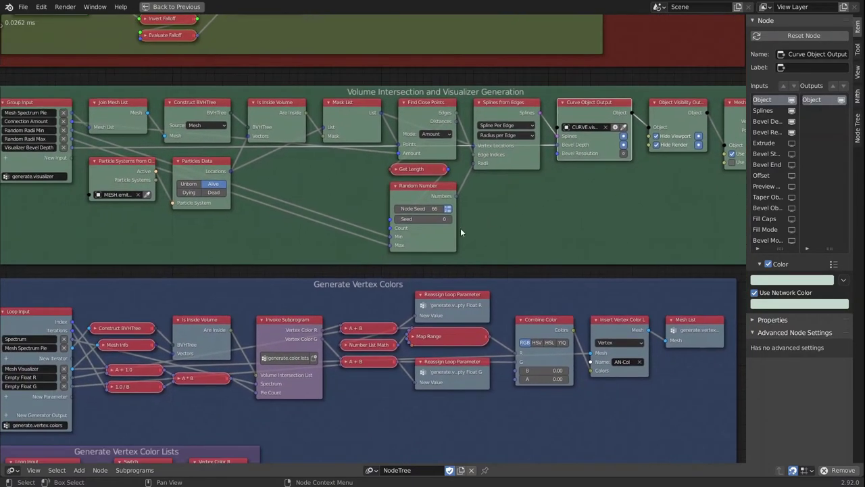
Step: Move the My Group Group Input into the Main Node Group frame, in line with the top of Sound Spectrum
middle_drag(230, 207, 433, 285)
middle_drag(474, 114, 438, 293)
middle_drag(369, 183, 390, 337)
middle_drag(420, 153, 544, 295)
scroll(418, 247, up, 1)
middle_drag(441, 271, 579, 285)
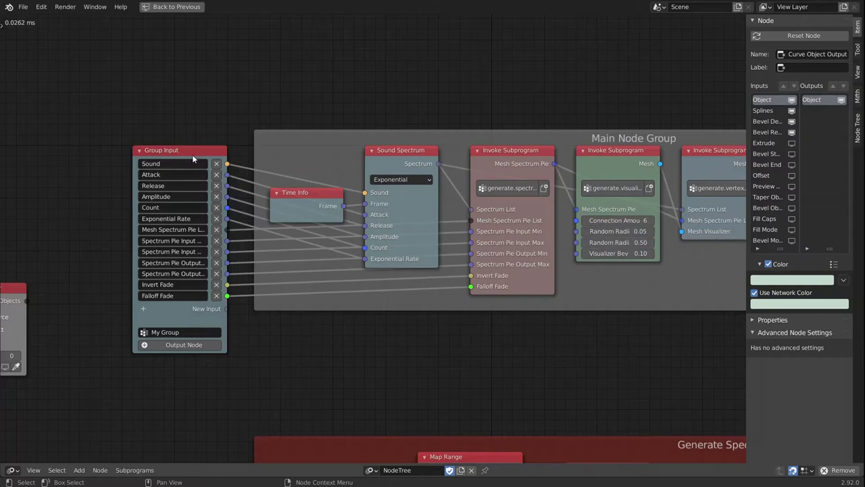
mouse_move(205, 155)
mouse_down()
mouse_move(267, 154)
mouse_move(196, 151)
mouse_up()
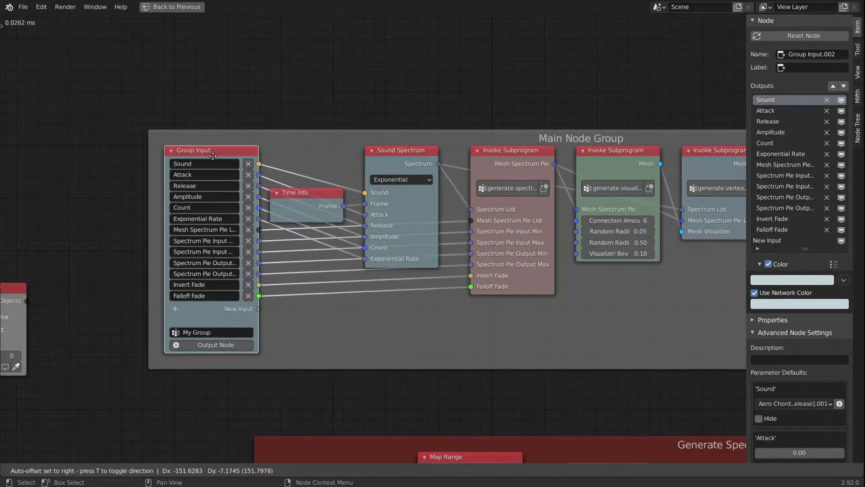
drag(212, 155, 215, 157)
Step: Collapse Time Info and place it above Sound Spectrum, with the My Group Group Input close beside Sound Spectrum
click(284, 197)
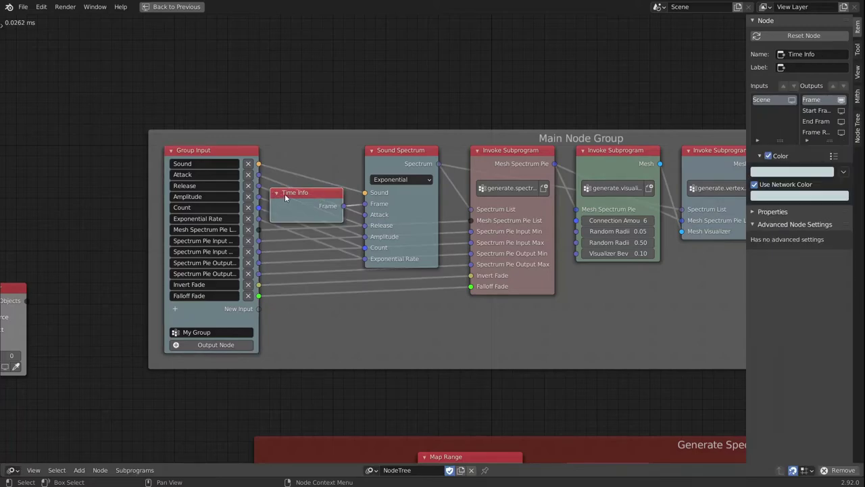
key(h)
drag(293, 193, 390, 130)
drag(221, 151, 305, 150)
Step: Expose the generate.visualizer Invoke Subprogram's Connection Amount, Random Radii Min, Random Radii Max and Visualizer Bevel Depth as My Group inputs
middle_drag(546, 230, 536, 206)
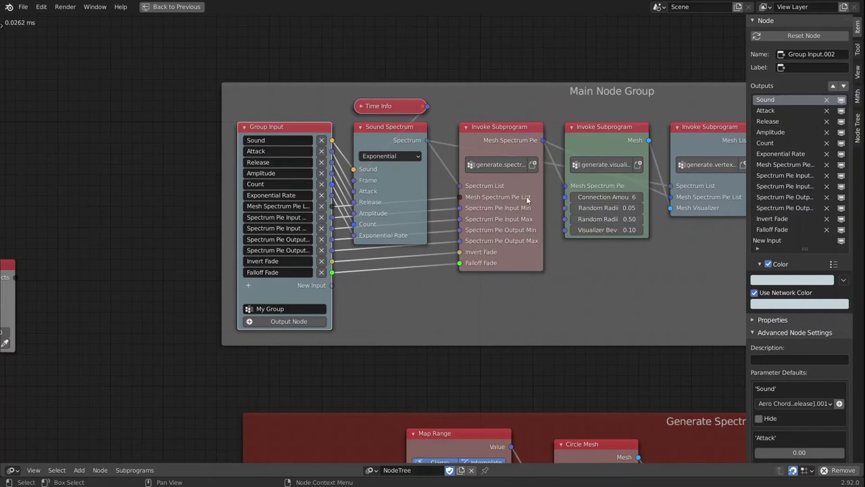
drag(565, 197, 334, 289)
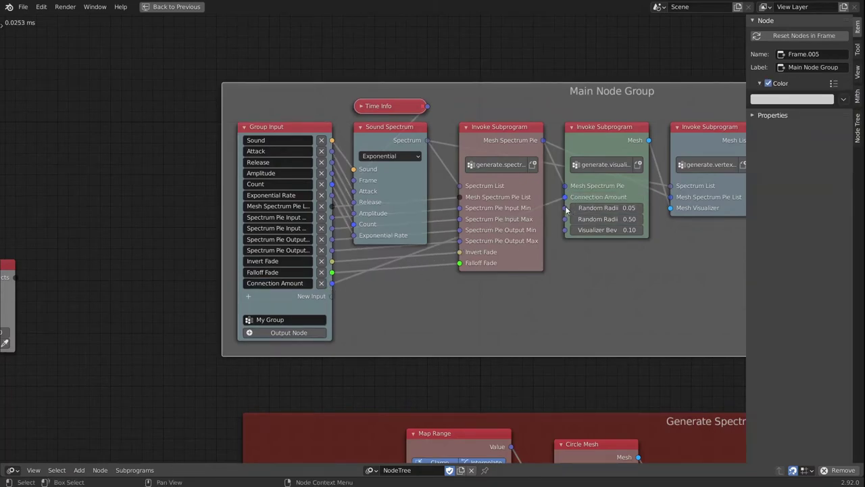
drag(565, 208, 331, 295)
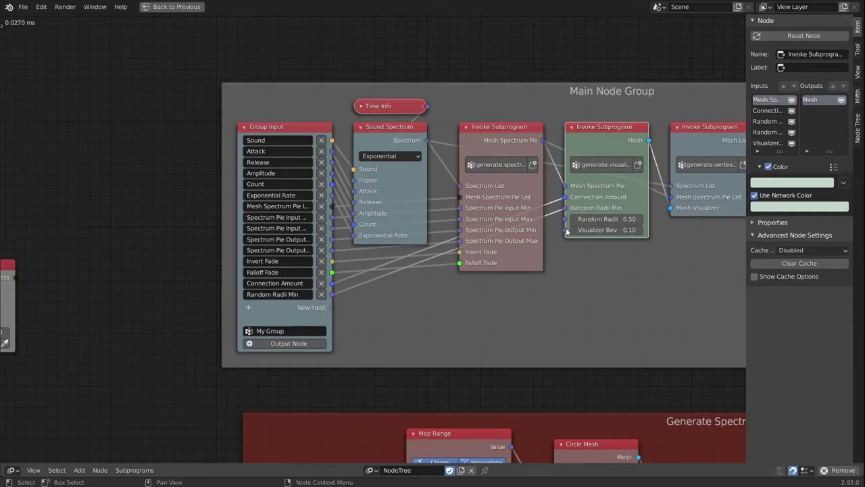
drag(565, 219, 331, 307)
drag(564, 231, 339, 321)
drag(565, 230, 332, 318)
Step: Examine the generate.vertex.colors call and the Generate Vertex Colors and Generate Vertex Color Lists frames for settings worth exposing
middle_drag(536, 342, 440, 307)
scroll(541, 270, down, 5)
middle_drag(578, 294, 472, 233)
click(491, 102)
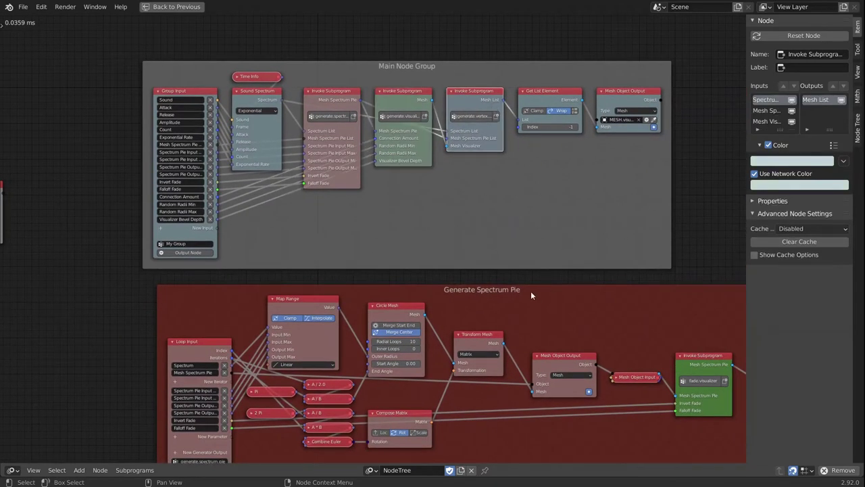
middle_drag(524, 286, 430, 144)
scroll(481, 243, up, 2)
middle_drag(560, 292, 408, 277)
middle_drag(568, 274, 477, 264)
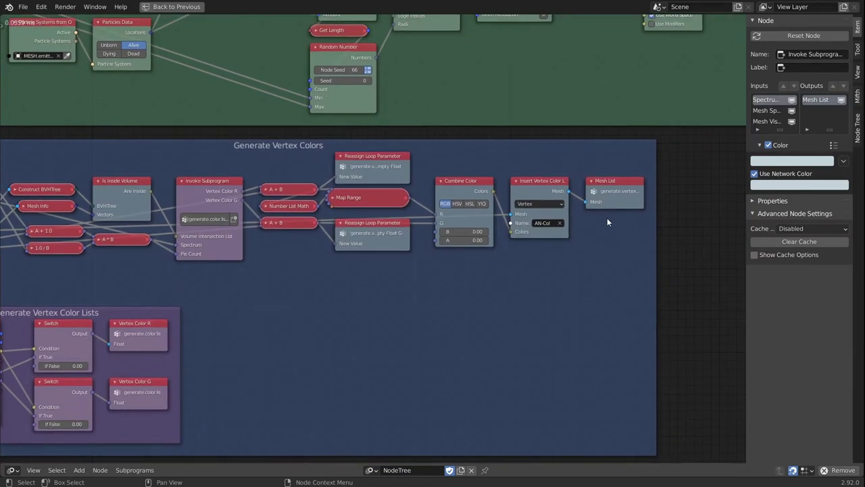
middle_drag(193, 288, 484, 242)
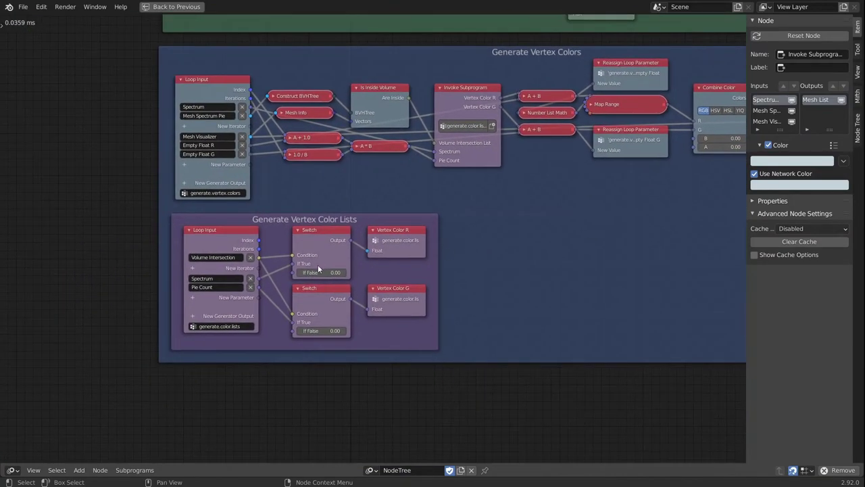
middle_drag(522, 167, 491, 327)
scroll(488, 237, down, 5)
middle_drag(467, 155, 435, 430)
middle_drag(420, 114, 451, 240)
shift+scroll(392, 257, up, 4)
scroll(396, 255, up, 1)
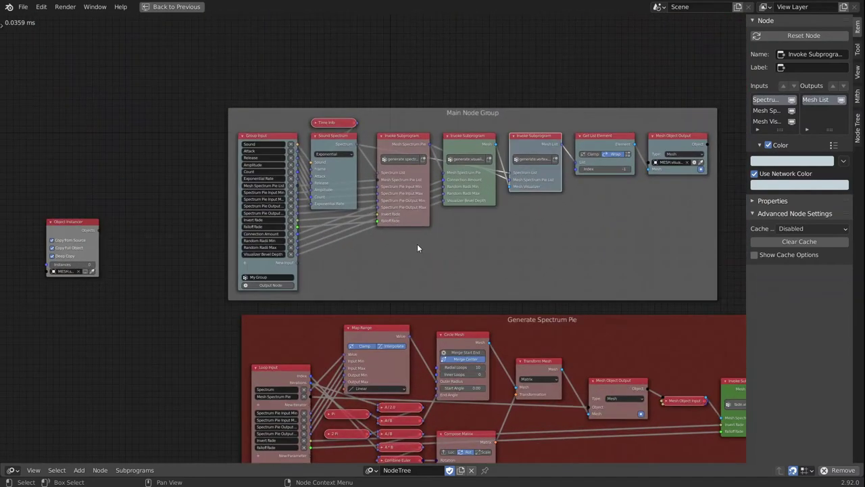
Step: Move the Main Node Group frame so its left edge lines up with the Generate Spectrum Pie frame below
scroll(406, 223, up, 2)
drag(393, 87, 409, 95)
middle_drag(352, 191, 429, 200)
Step: Rename the My Group subprogram as generate.plexus.two
scroll(429, 201, up, 1)
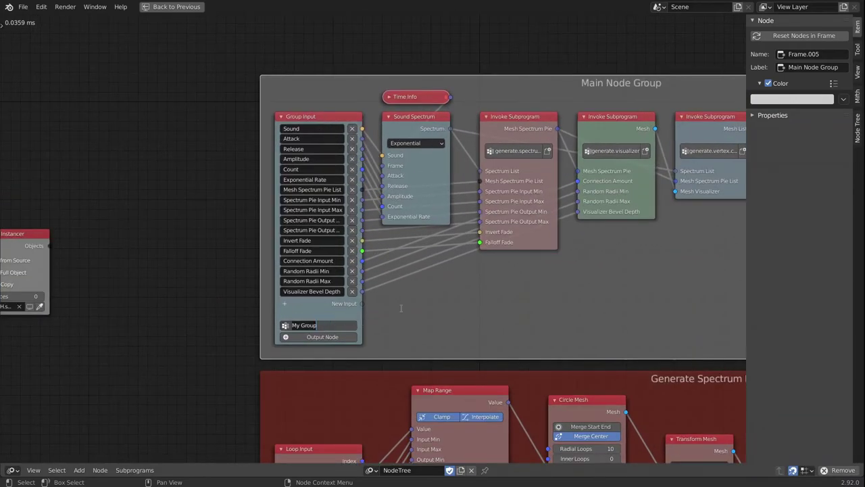
text(generate.plexus.two)
key(Return)
Step: Move the Falloff Fade input of the generate.plexus.two Group Input to the end, below Visualizer Bevel Depth
click(335, 118)
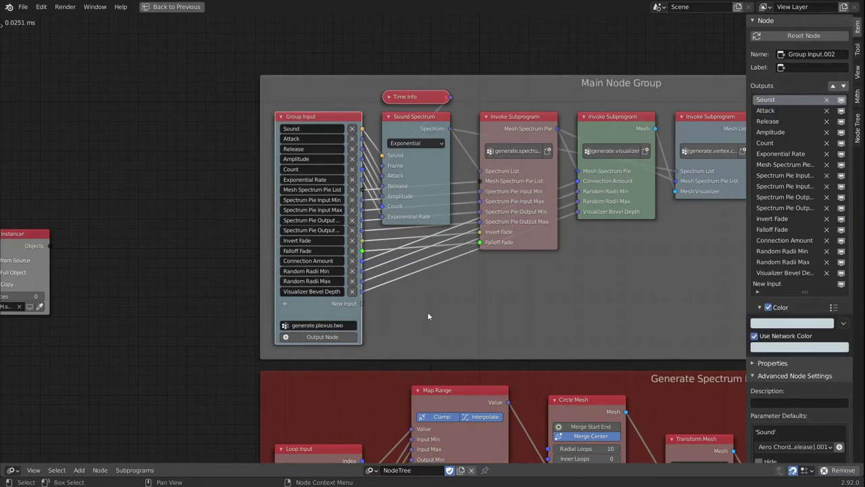
middle_drag(428, 316, 363, 281)
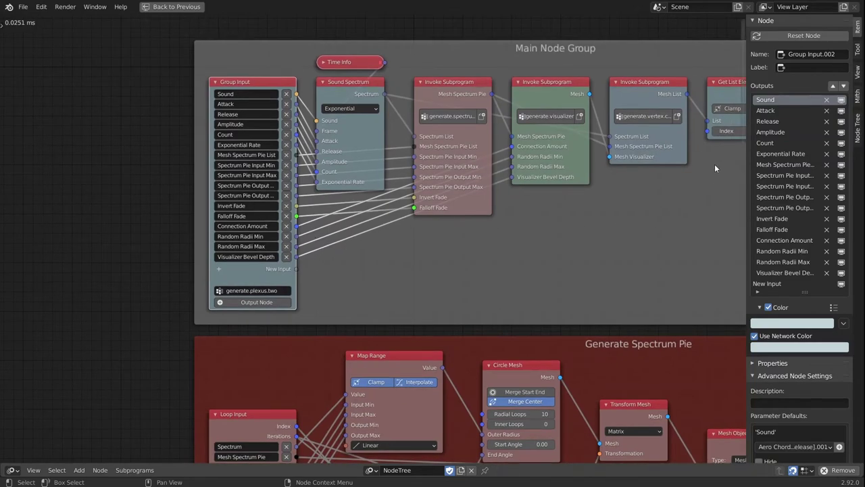
scroll(793, 223, down, 3)
scroll(787, 224, up, 2)
scroll(787, 229, up, 1)
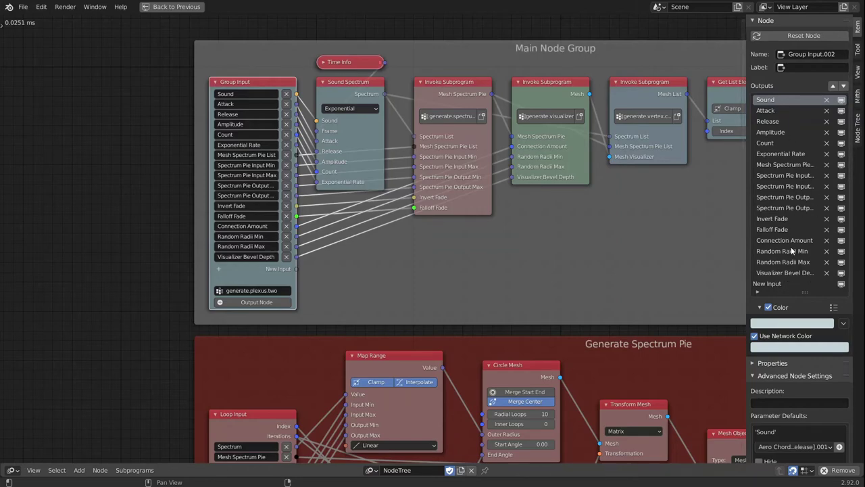
click(778, 168)
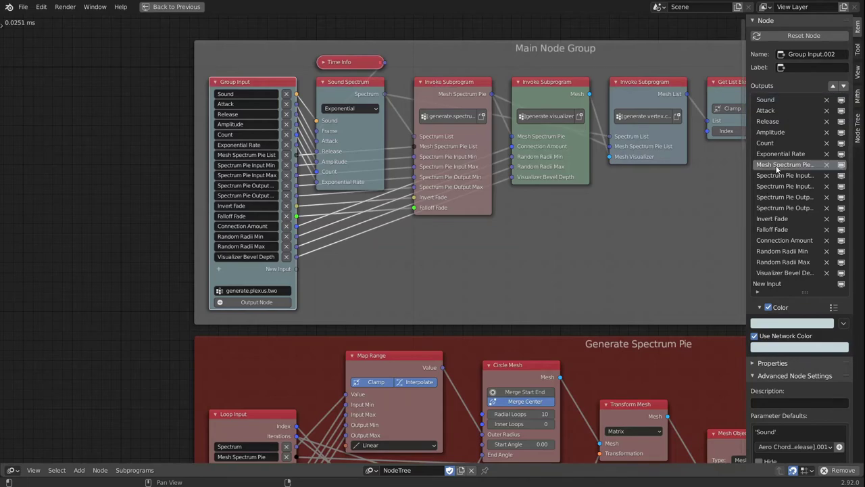
click(774, 219)
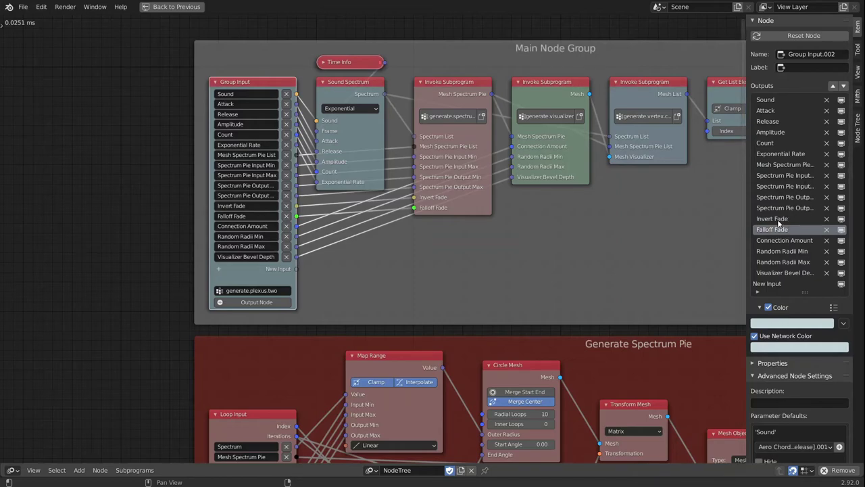
click(776, 230)
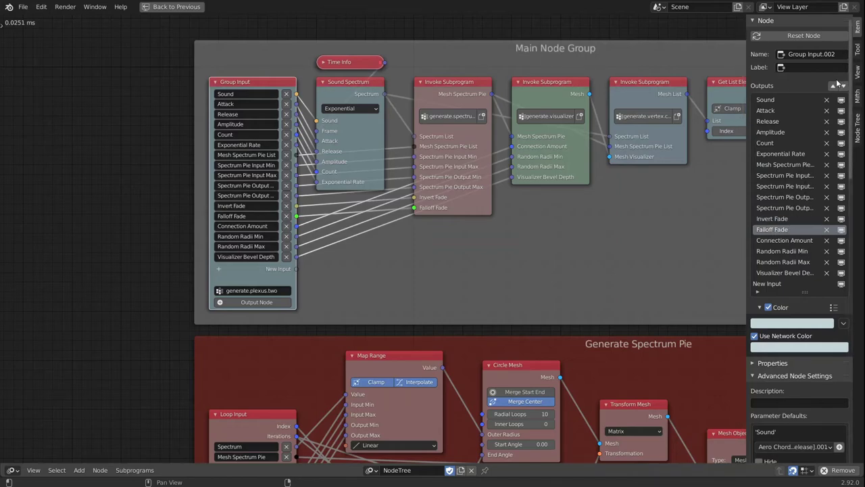
click(843, 87)
click(842, 87)
click(842, 86)
click(843, 86)
Step: Move the Invert Fade input to the end of the Group Input's list, below Falloff Fade
click(767, 219)
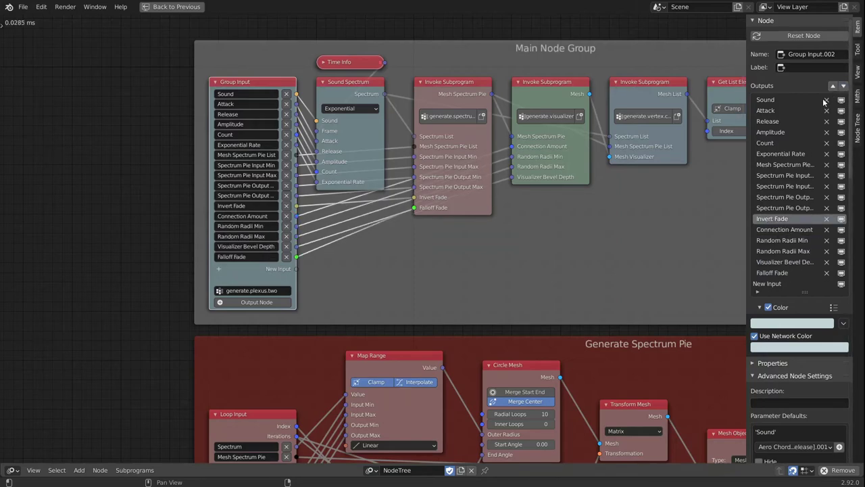
click(843, 87)
click(843, 87)
click(843, 87)
click(843, 87)
click(843, 86)
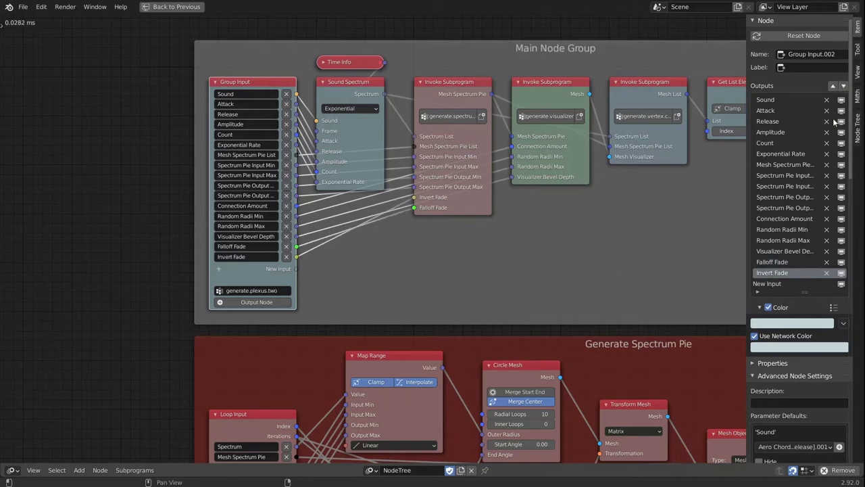
Step: Move the Visualizer Bevel Depth input up to sit directly below Connection Amount
click(784, 251)
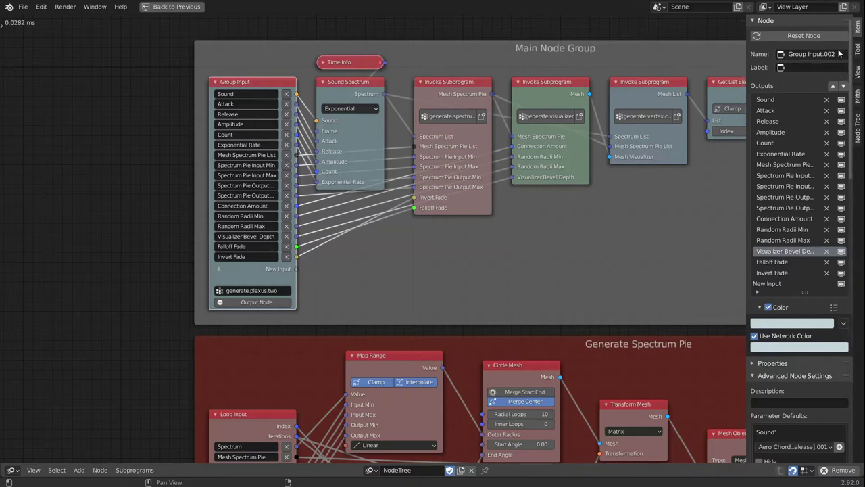
click(833, 87)
click(833, 87)
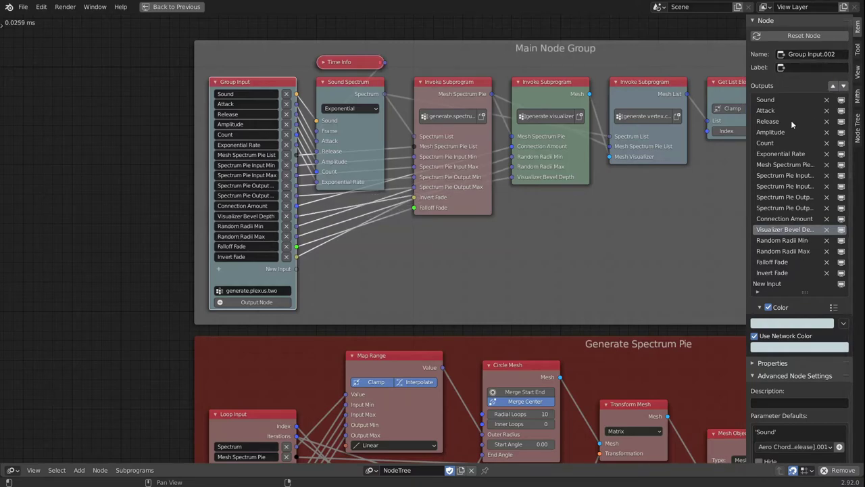
Step: Move the Mesh Spectrum Pie List input to the top of the Group Input's list, above Sound
click(784, 165)
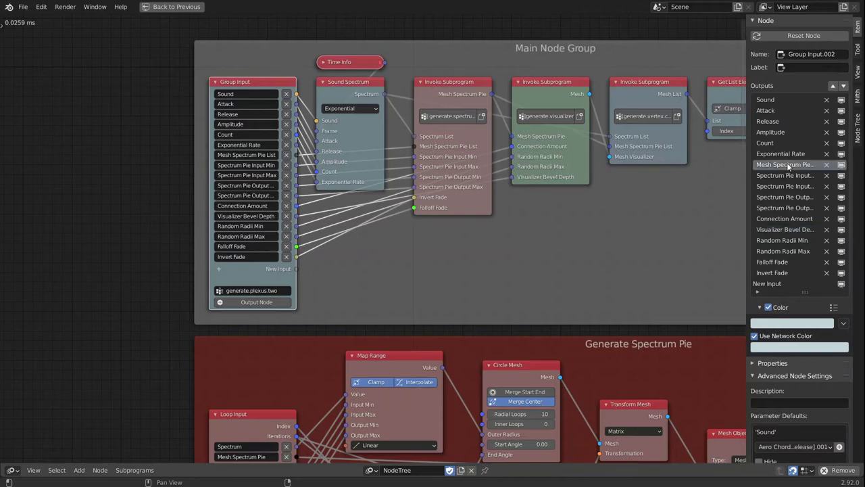
click(834, 86)
click(833, 86)
click(834, 86)
click(834, 86)
click(834, 86)
click(833, 86)
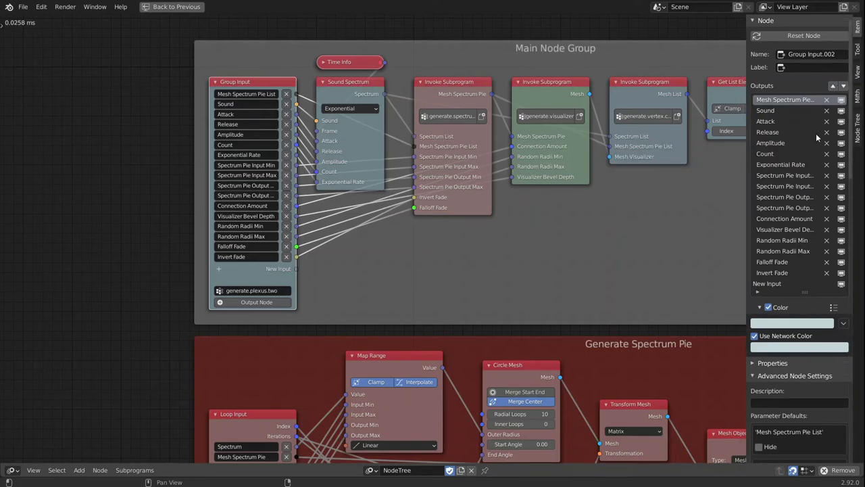
Step: Move the Count input up to sit directly below Mesh Spectrum Pie List
click(784, 153)
click(834, 86)
click(833, 86)
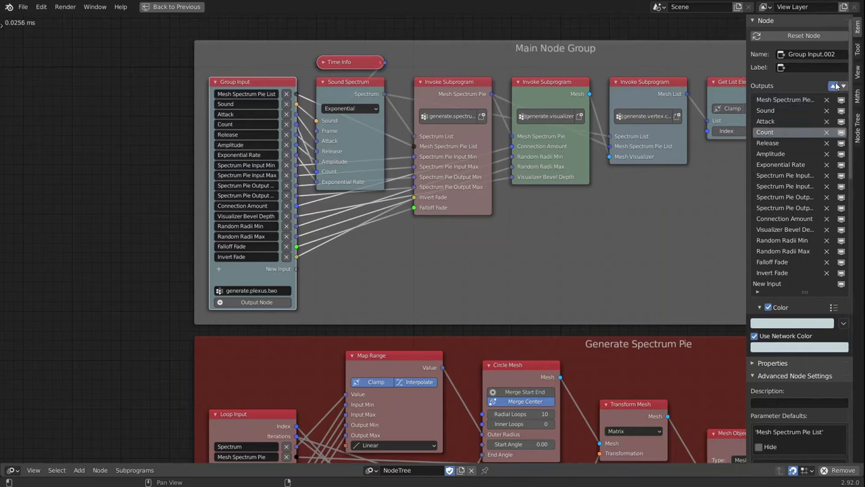
click(834, 86)
click(833, 85)
click(833, 86)
click(843, 86)
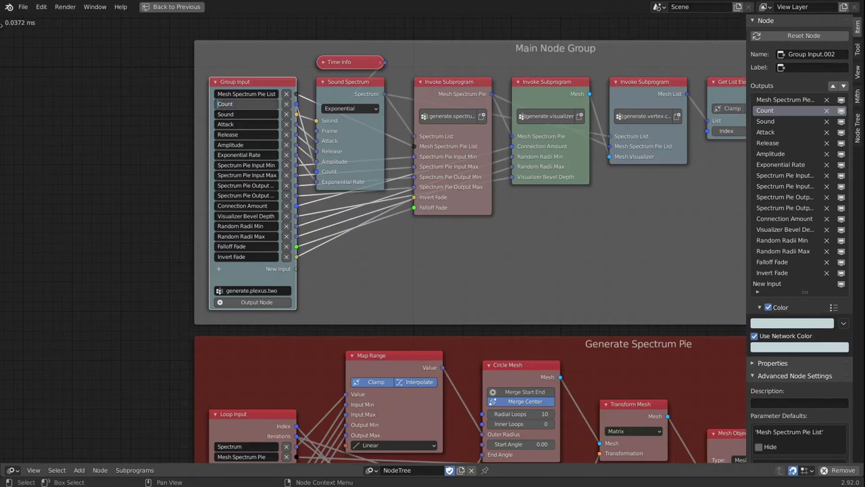
Step: Rename the Count, Sound and Attack inputs as Spectrum Count, Spectrum Sound and Spectrum Attack
click(217, 104)
text(Spectrum)
key(Tab)
key(Home)
text(S)
key(BackSpace)
text(Spectrum)
key(Tab)
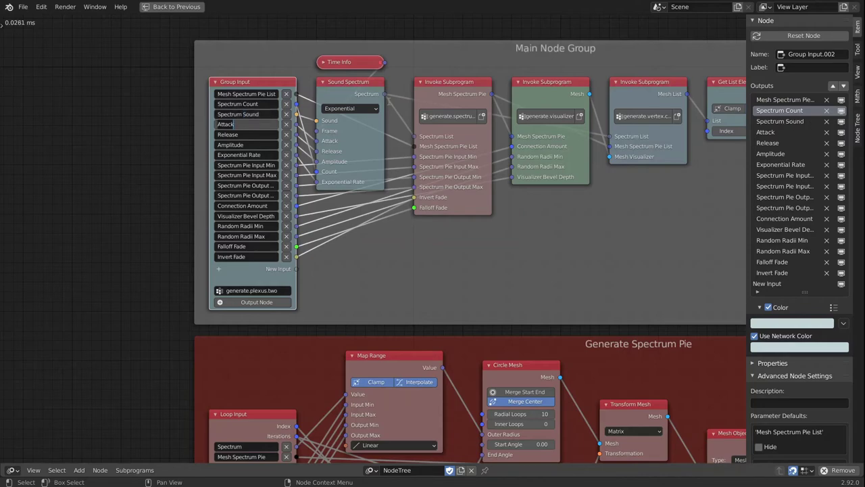
key(Home)
text(Spectrum)
key(Return)
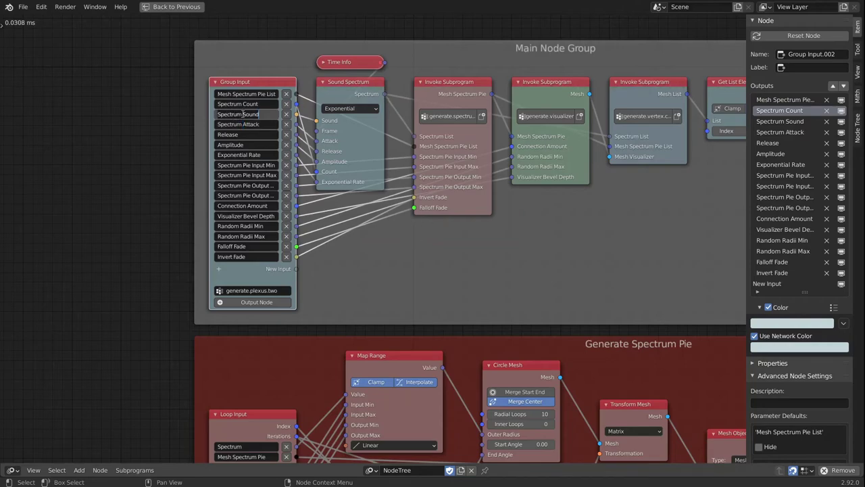
Step: Remove the Spectrum prefix from the sound input so it is named Sound
drag(234, 114, 198, 121)
key(ctrl+Delete)
key(Tab)
Step: Rename the Release, Amplitude and Exponential Rate inputs as Spectrum Release, Spectrum Amplitude and Spectrum Exponential Rate
key(Tab)
key(Home)
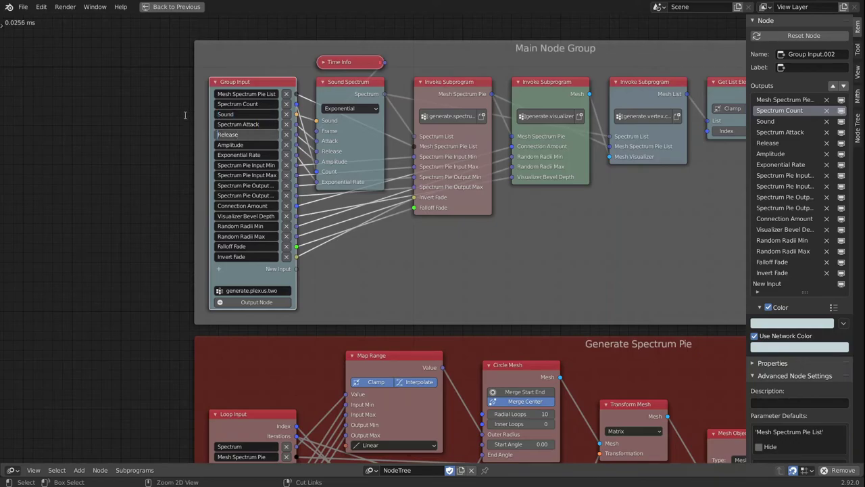
text(Spectrum)
key(Tab)
key(Home)
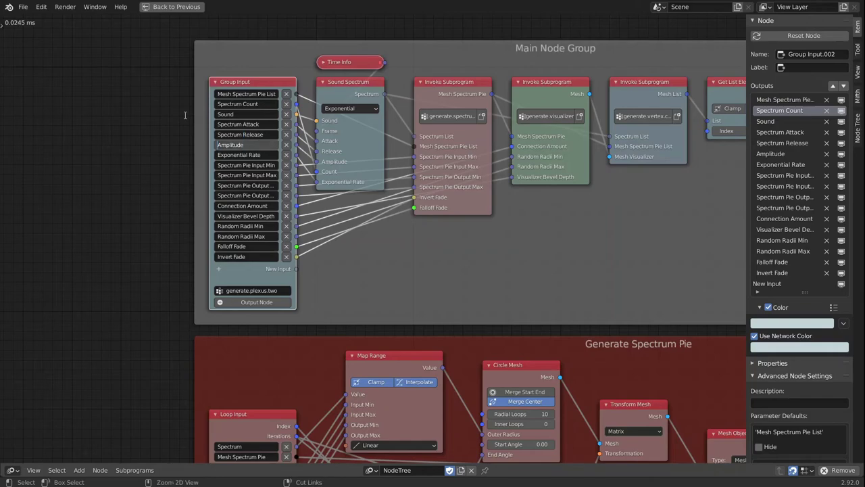
text(Spectrum)
key(Tab)
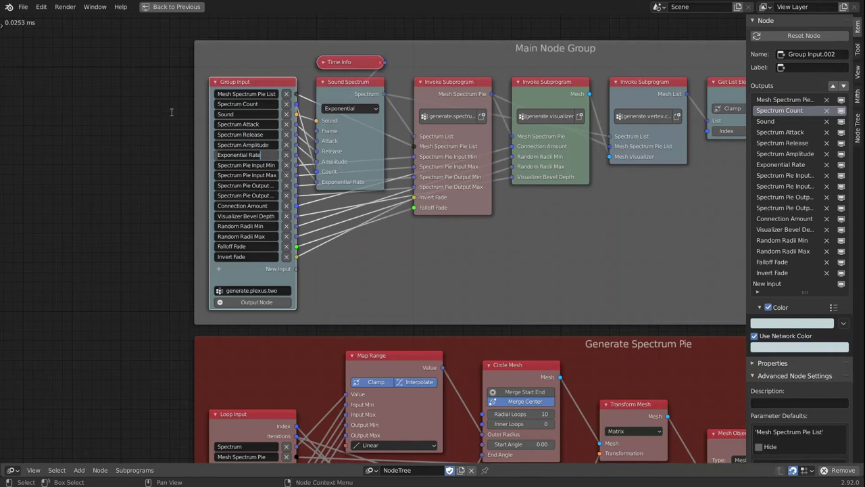
key(Home)
text(Spectrum)
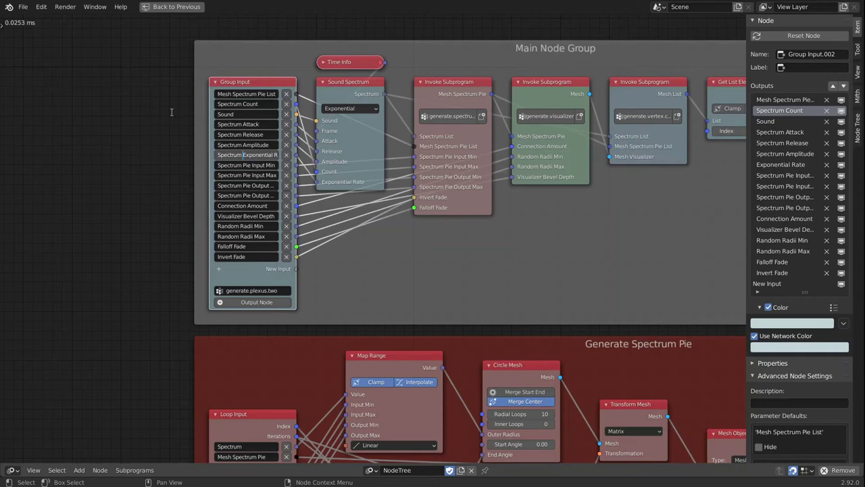
key(Return)
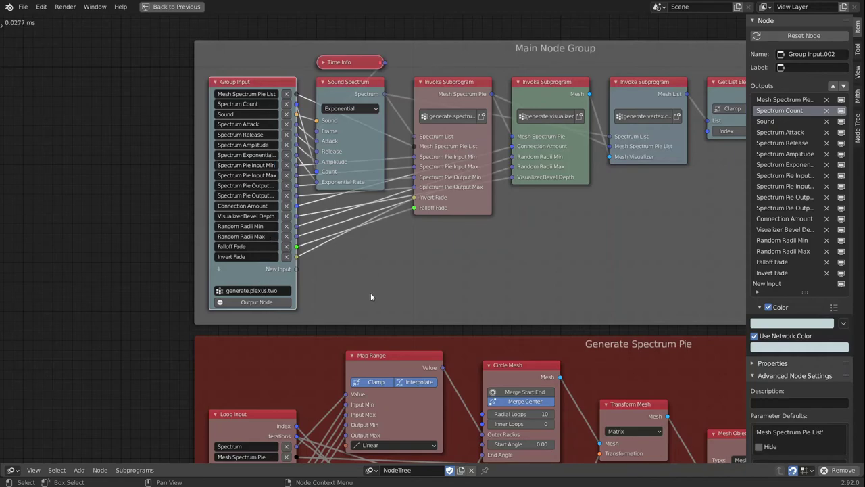
Step: Rename the current Animation Nodes tree as visualizer.nodetree
scroll(370, 296, down, 2)
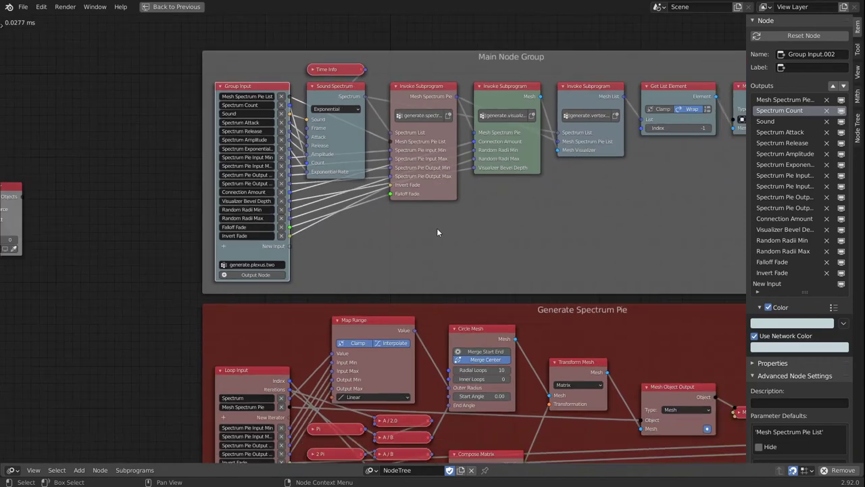
scroll(474, 214, down, 3)
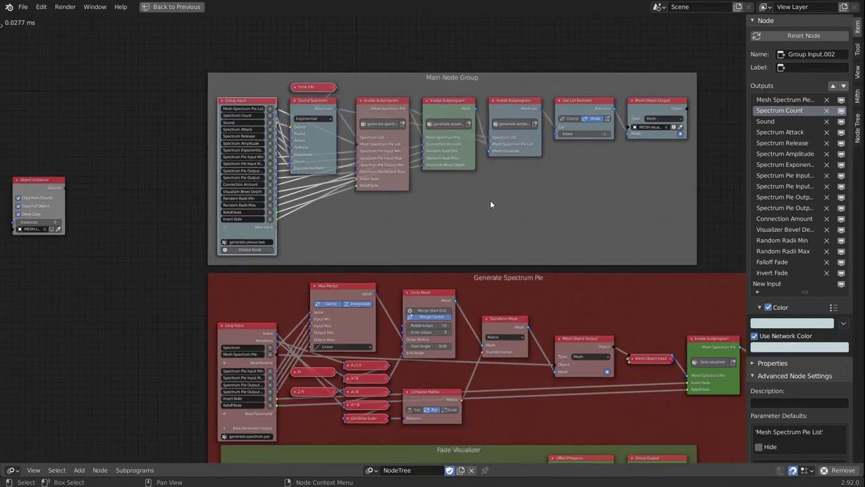
middle_drag(397, 212, 436, 189)
middle_drag(361, 409, 354, 325)
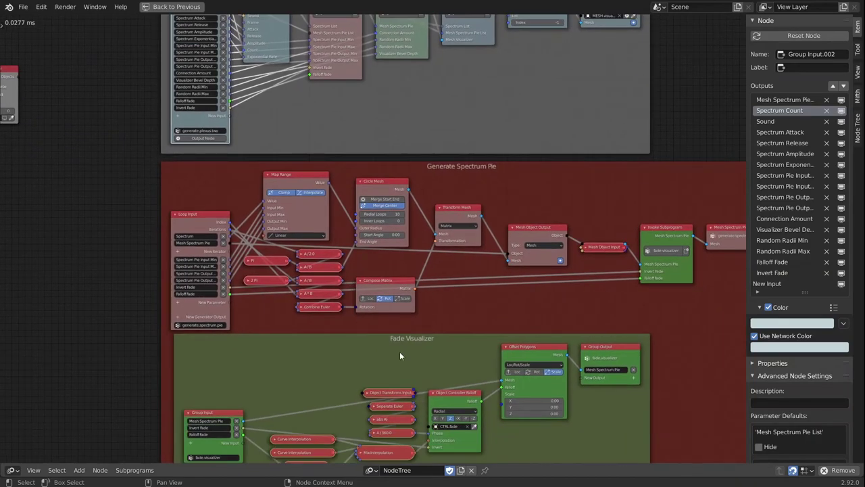
click(414, 471)
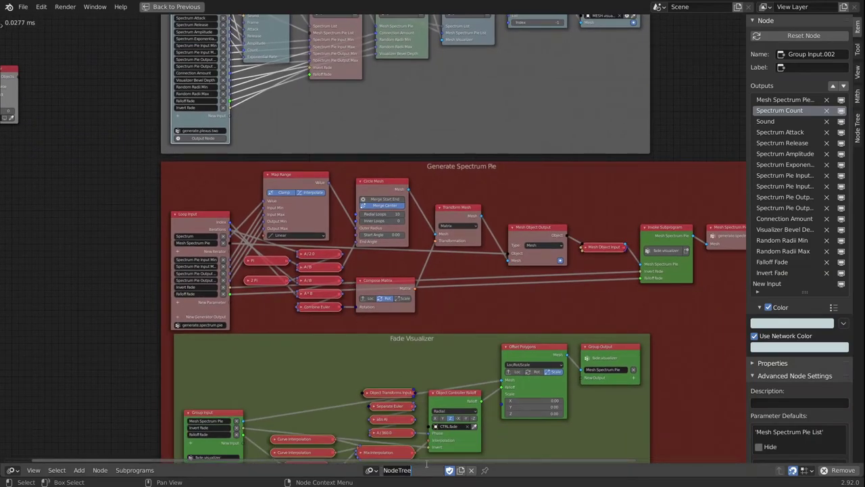
text(visualizer.node)
key(Return)
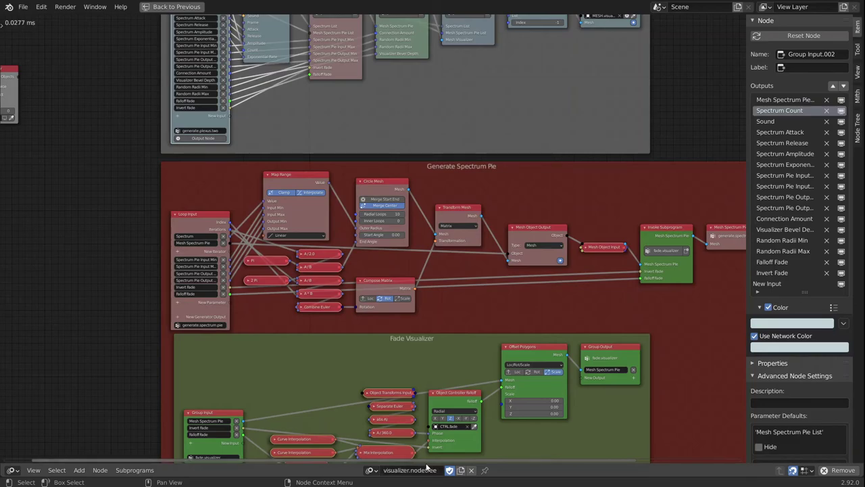
Step: Create a new Animation Nodes tree and name it visualizer.plexus.two
click(461, 473)
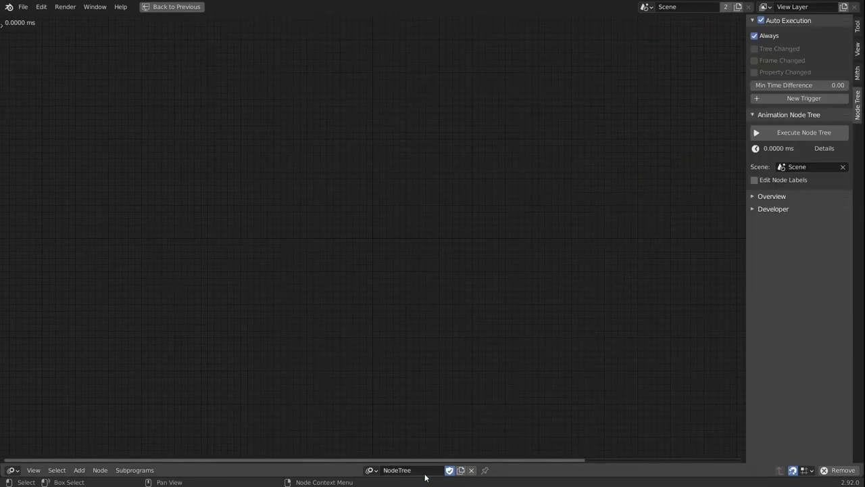
click(416, 473)
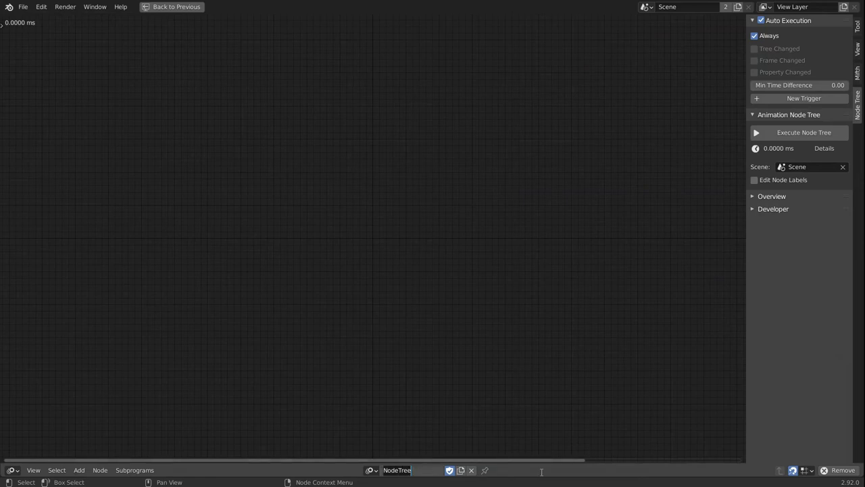
text(visualizer.plexus.two)
key(Return)
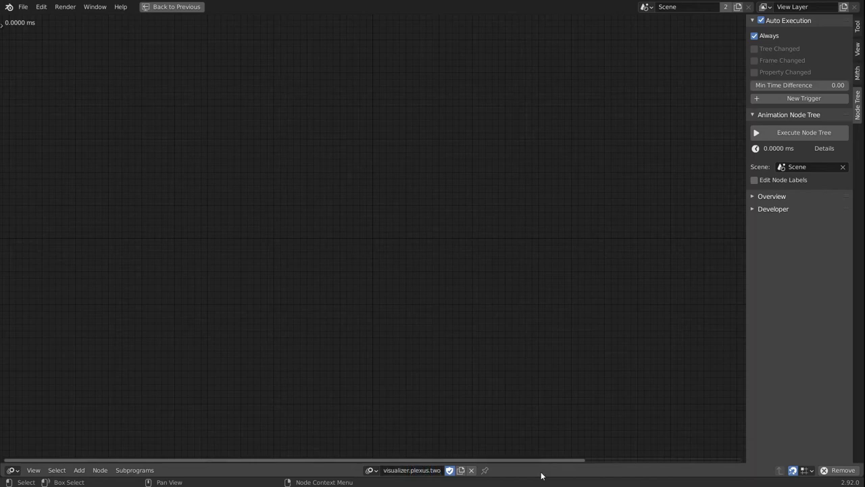
Step: Add an invoke node for the generate.plexus.two subprogram and widen it so its full input names are readable
click(133, 469)
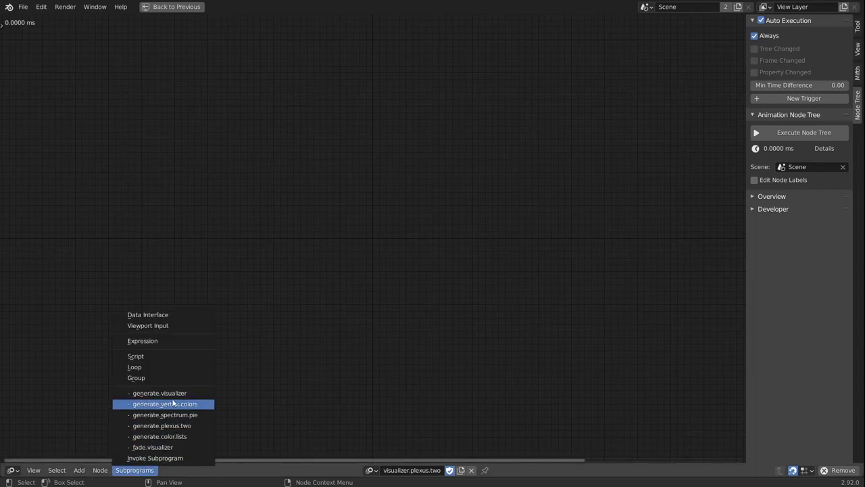
click(186, 425)
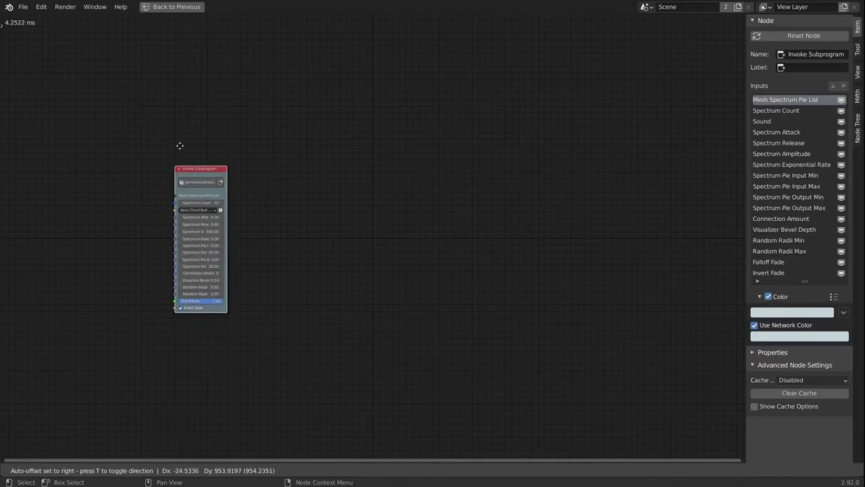
click(241, 161)
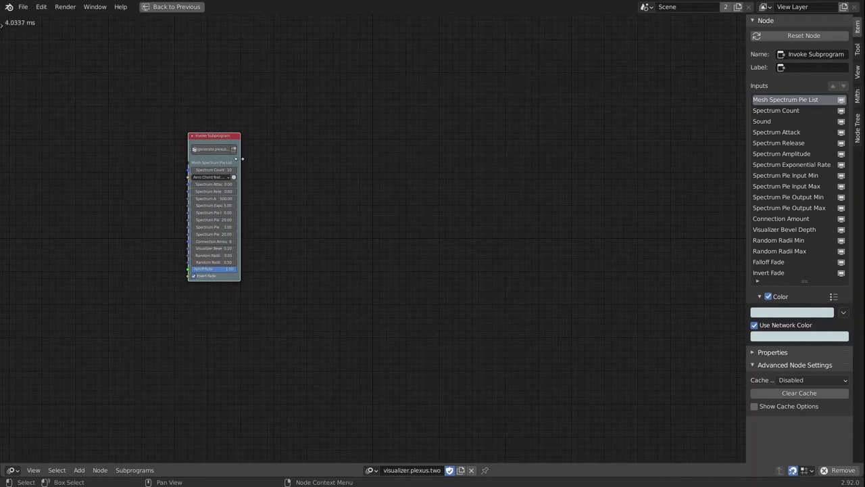
drag(241, 159, 298, 174)
key(Home)
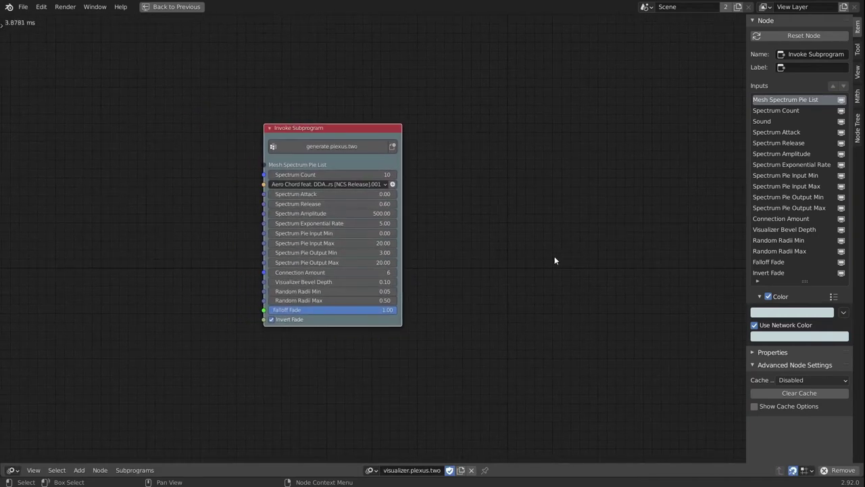
scroll(587, 310, down, 2)
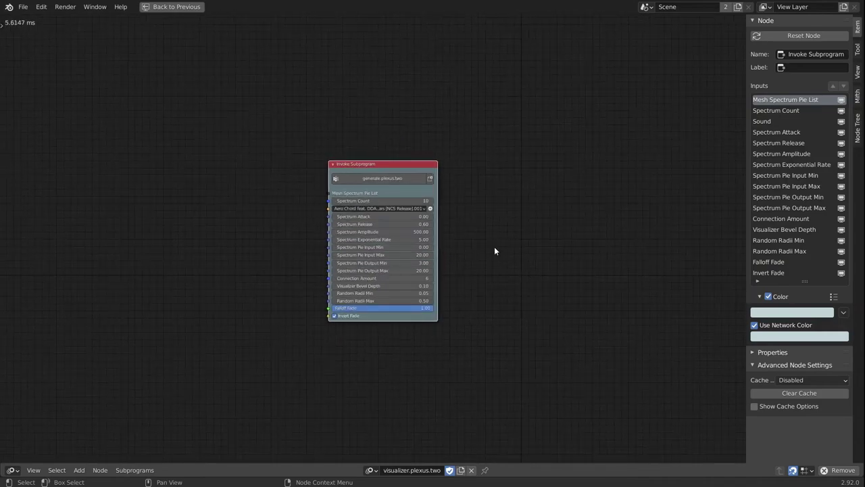
scroll(493, 251, up, 2)
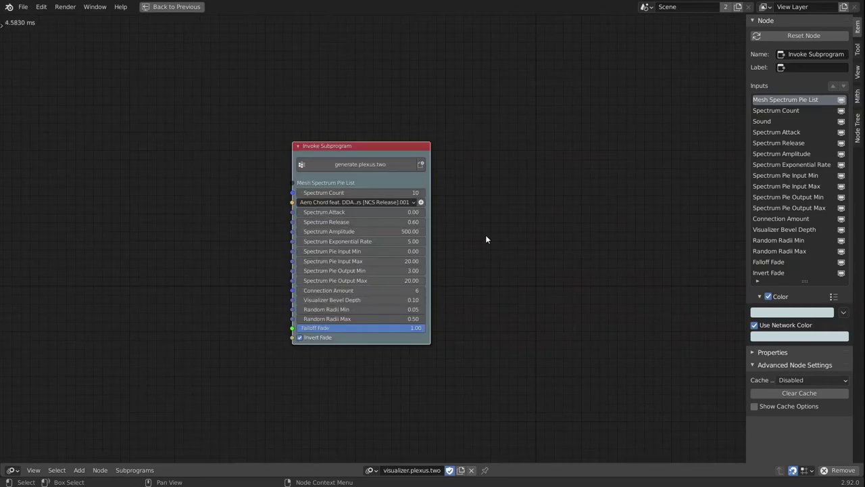
Step: Reposition the generate.plexus.two invoke node and make it slightly narrower
drag(357, 146, 321, 147)
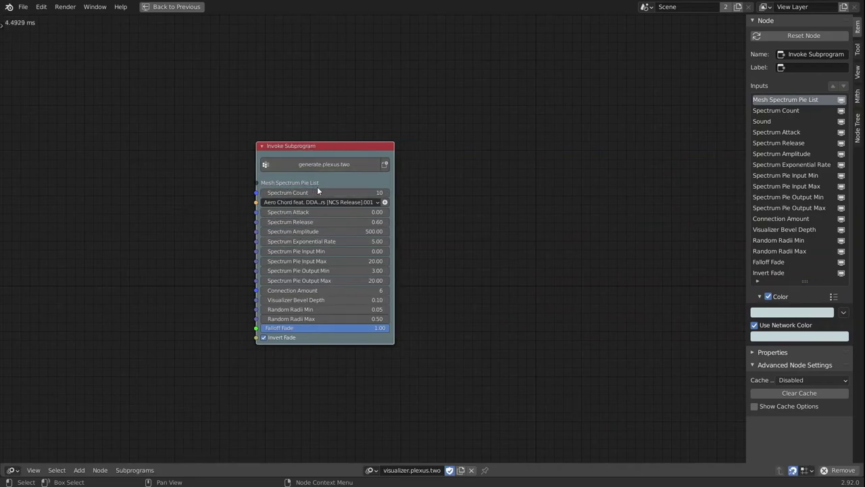
click(396, 266)
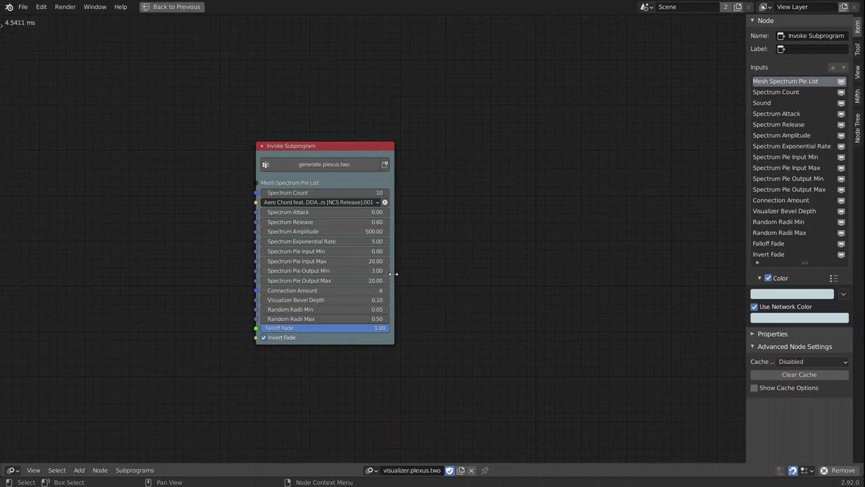
drag(395, 272, 377, 280)
middle_drag(269, 250, 353, 262)
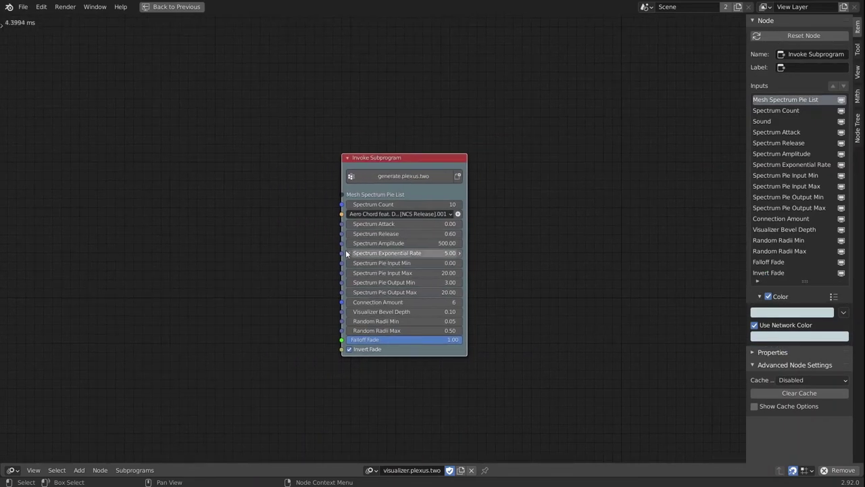
scroll(277, 245, up, 1)
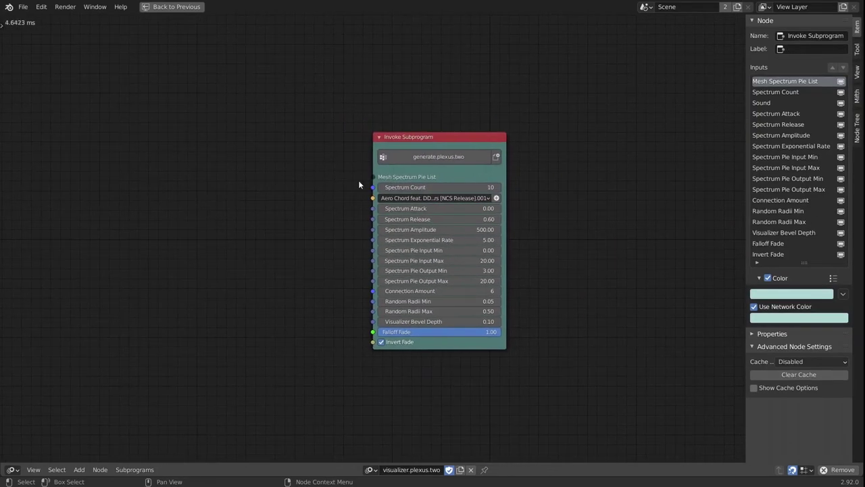
drag(382, 178, 297, 197)
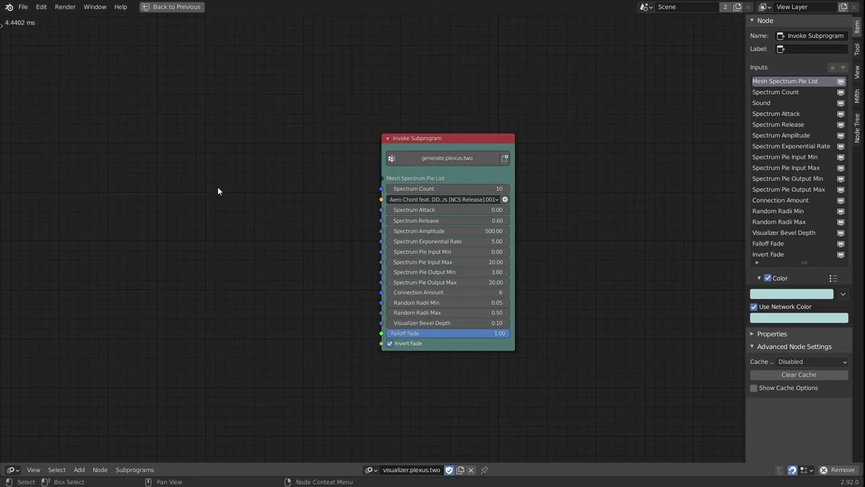
middle_drag(223, 278, 225, 249)
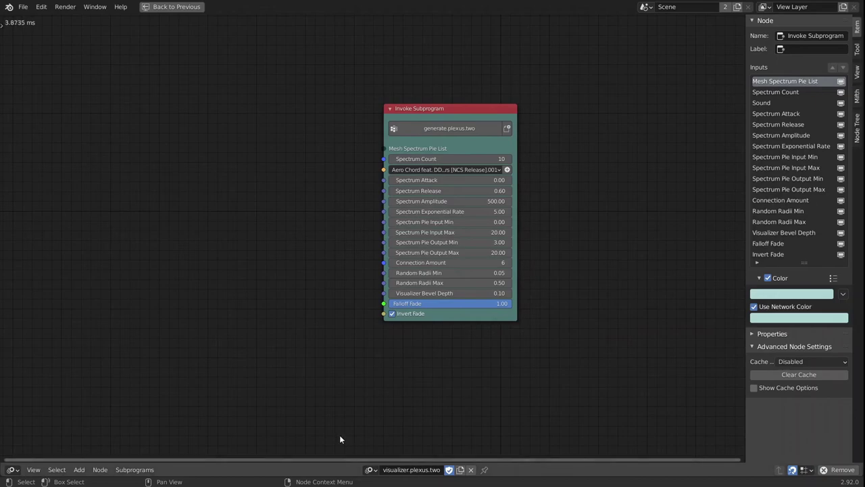
Step: Copy the Object Instancer node from visualizer.nodetree into visualizer.plexus.two and connect its Objects output to Mesh Spectrum Pie List
click(376, 470)
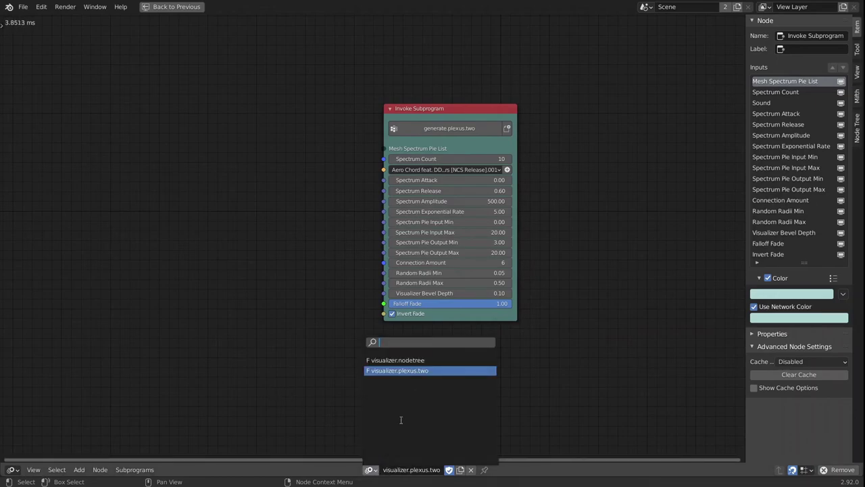
click(406, 359)
click(132, 118)
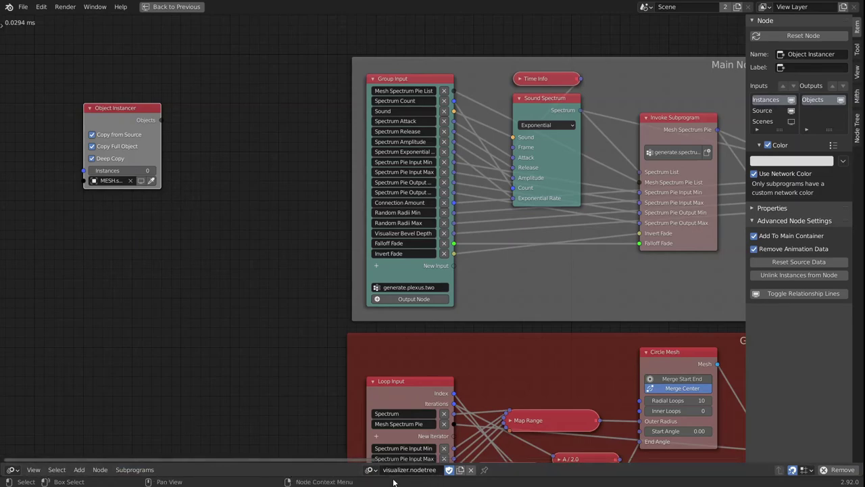
click(370, 469)
click(398, 370)
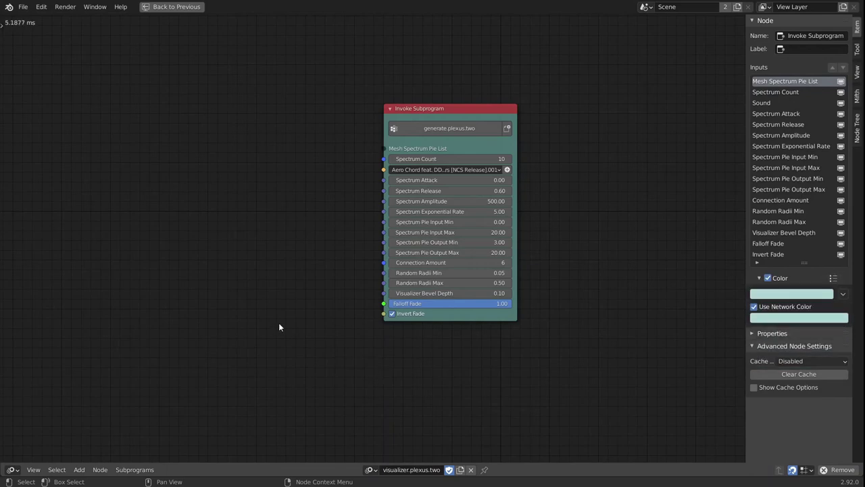
key(ctrl+v)
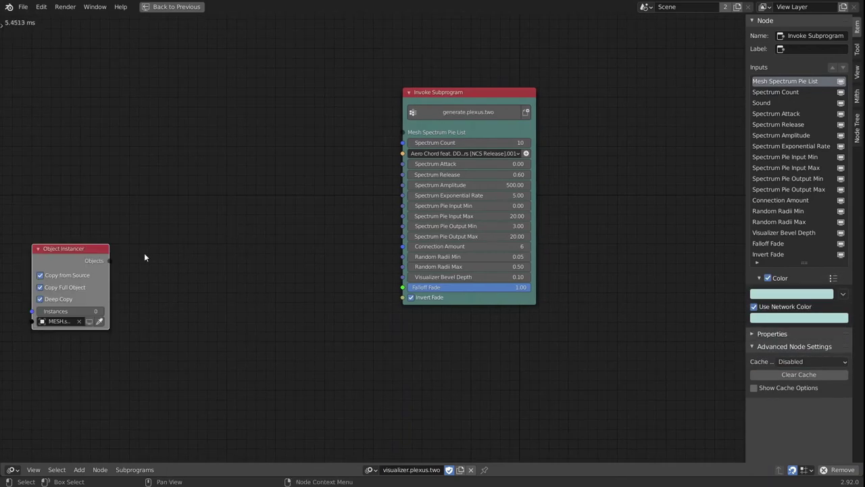
click(297, 123)
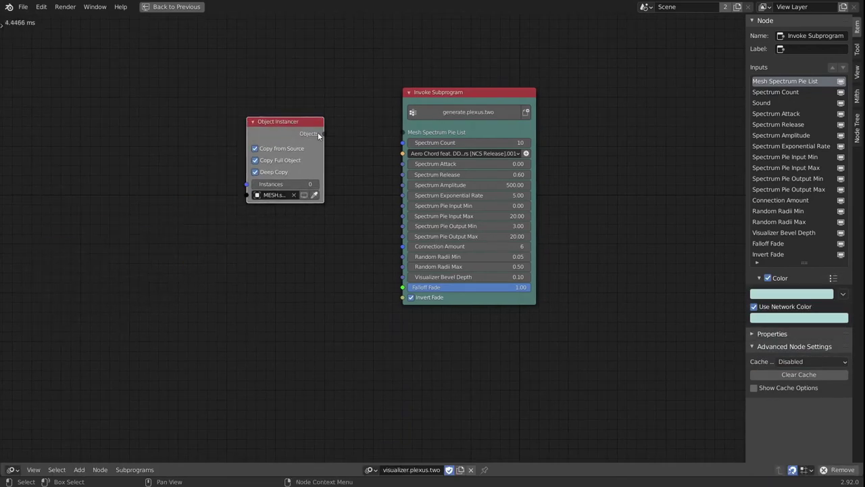
drag(334, 133, 403, 132)
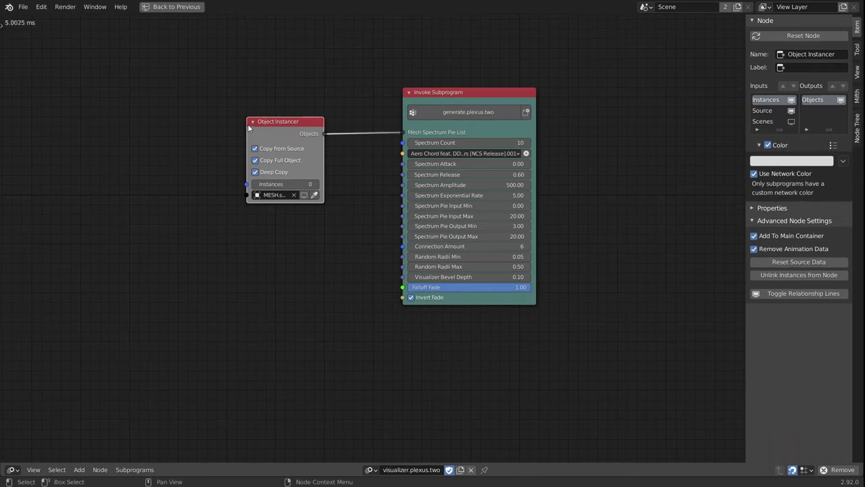
Step: Add an Integer Input node and connect it to the Object Instancer's Instances and the subprogram's Spectrum Count
ctrl+scroll(140, 180, left, 1)
key(shift+a)
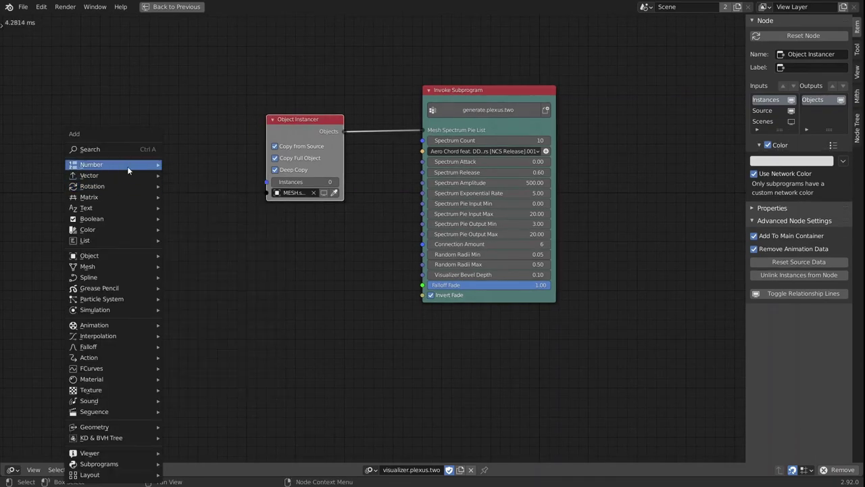
mouse_move(128, 165)
click(205, 165)
click(186, 165)
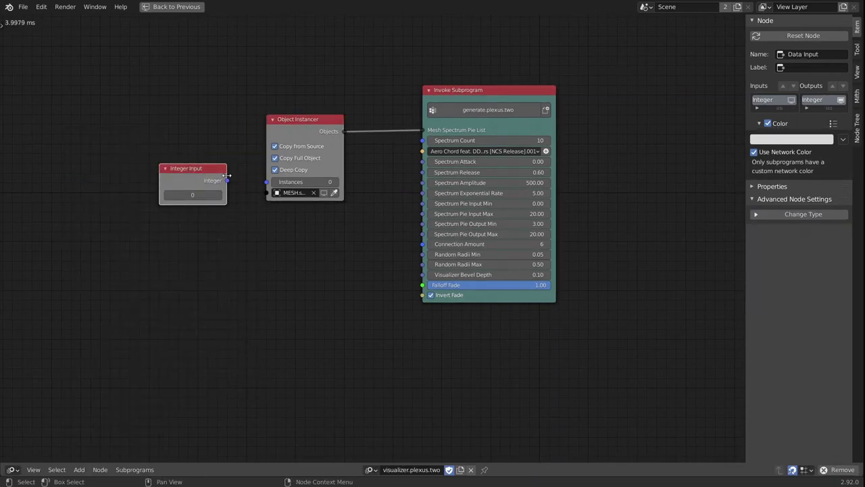
drag(226, 180, 433, 139)
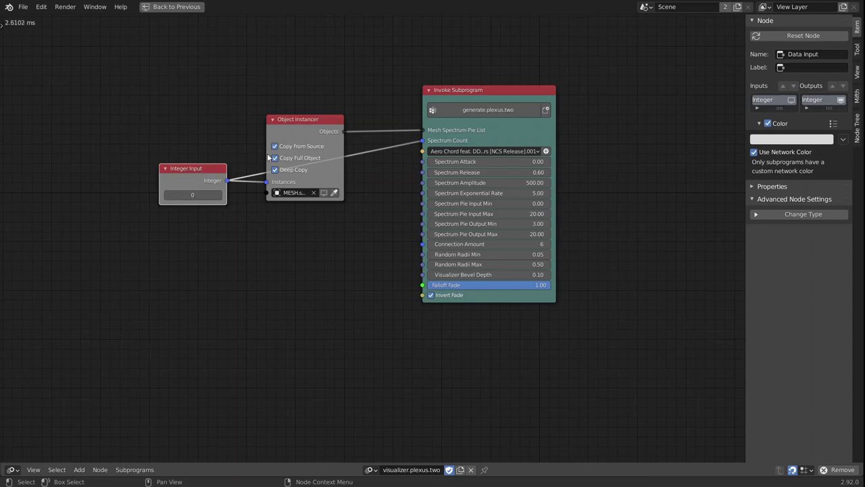
Step: Collapse the Object Instancer node and arrange it and the Integer Input node close beside the subprogram node
click(273, 119)
drag(303, 120, 362, 130)
drag(206, 163, 277, 124)
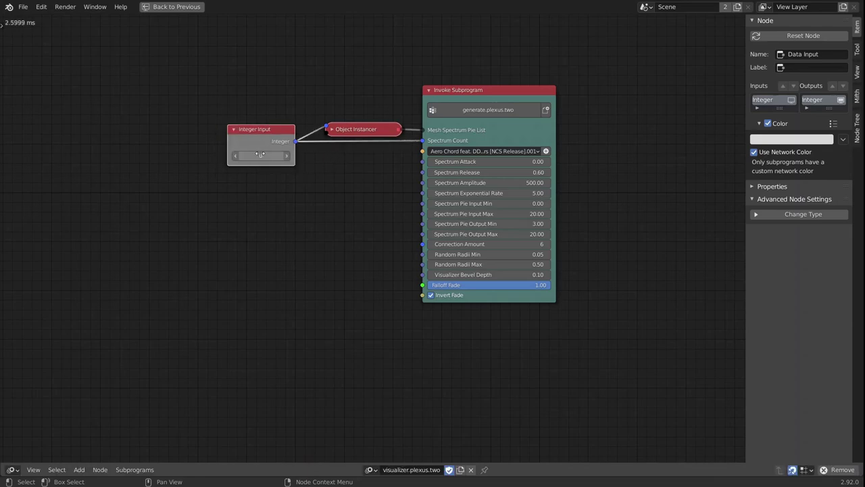
Step: Set the Integer Input node's value to 10
click(284, 157)
text(10)
key(Return)
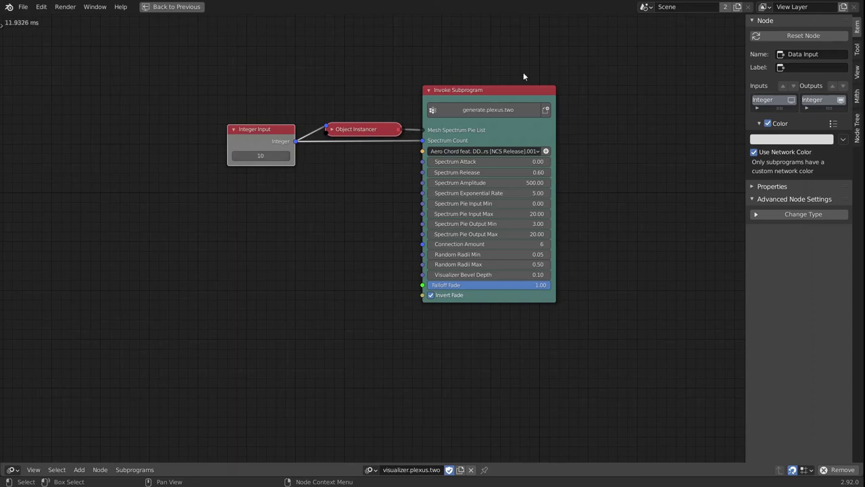
middle_drag(398, 239, 403, 243)
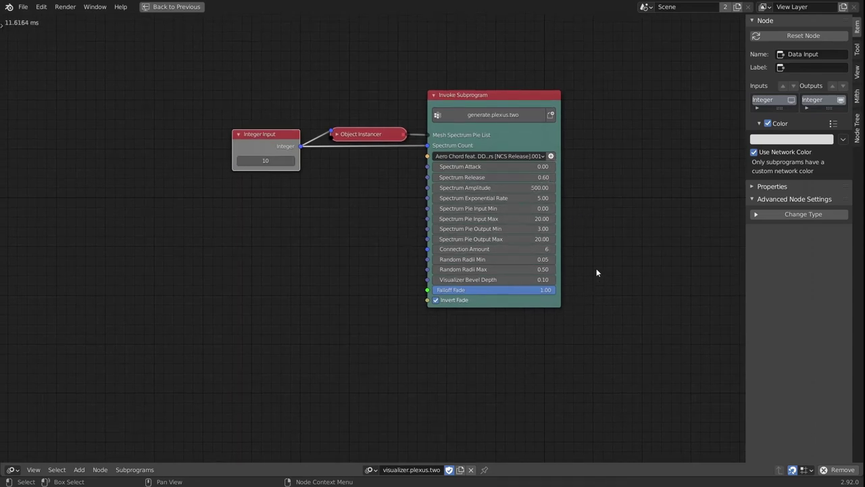
middle_drag(597, 272, 554, 313)
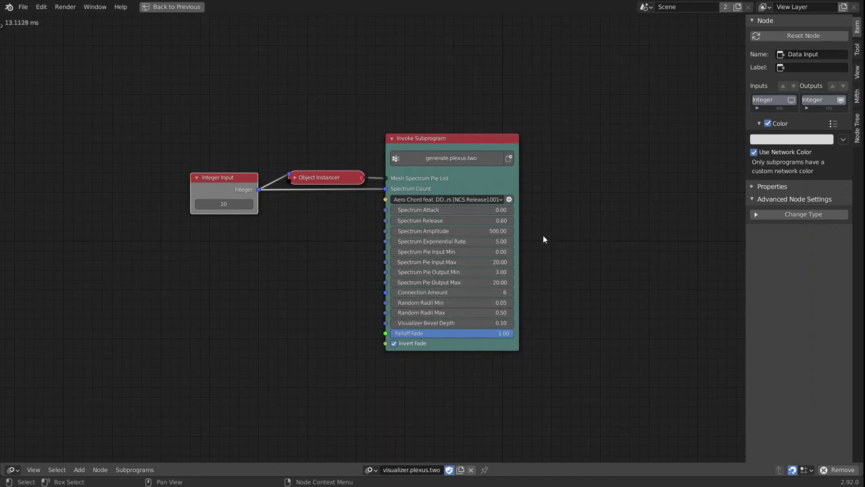
ctrl+scroll(517, 234, down, 2)
scroll(517, 228, up, 1)
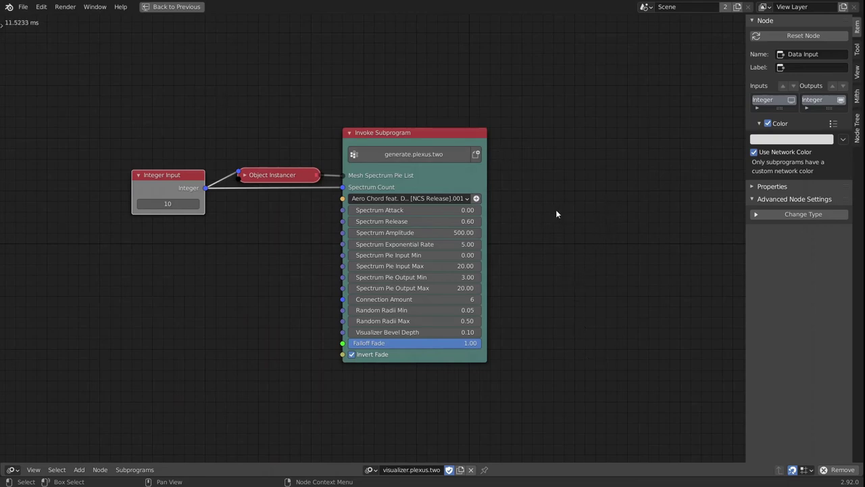
mouse_move(552, 284)
middle_down()
mouse_move(552, 263)
mouse_move(529, 280)
mouse_move(559, 273)
middle_up()
scroll(531, 276, up, 1)
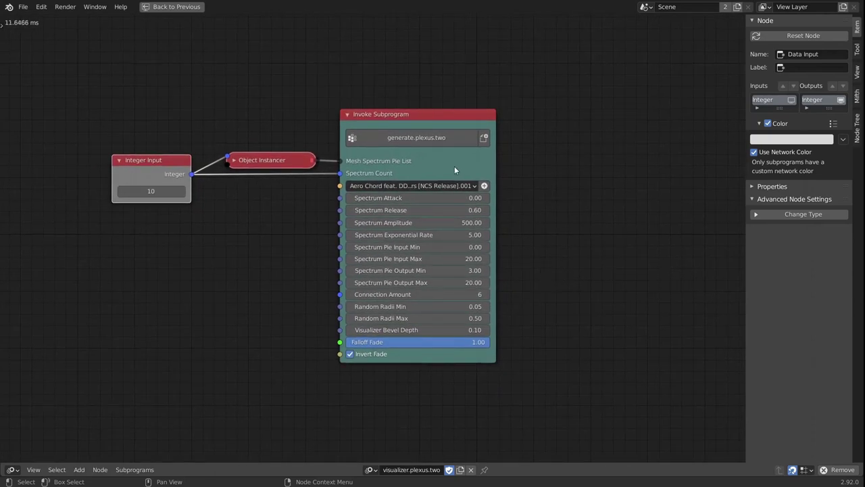
click(411, 113)
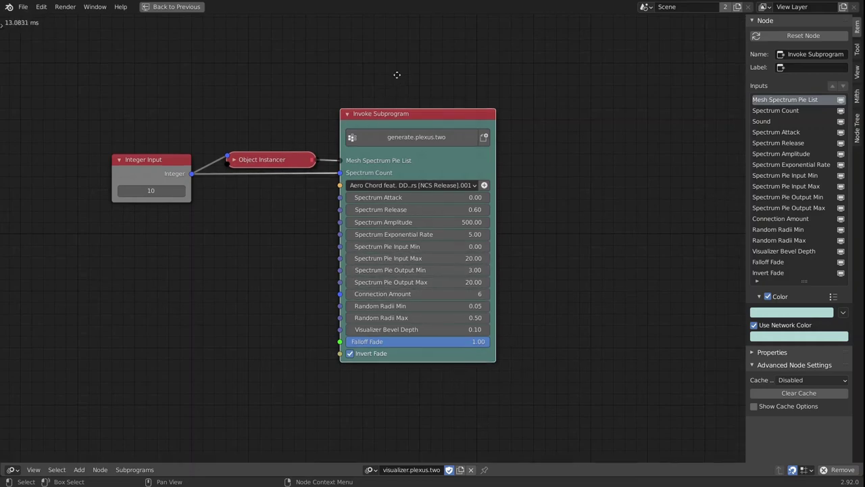
Step: Restore the full workspace layout from the maximized node editor and turn off Invert Fade on the subprogram node
key(ctrl+space)
middle_drag(710, 309, 702, 297)
scroll(636, 381, up, 2)
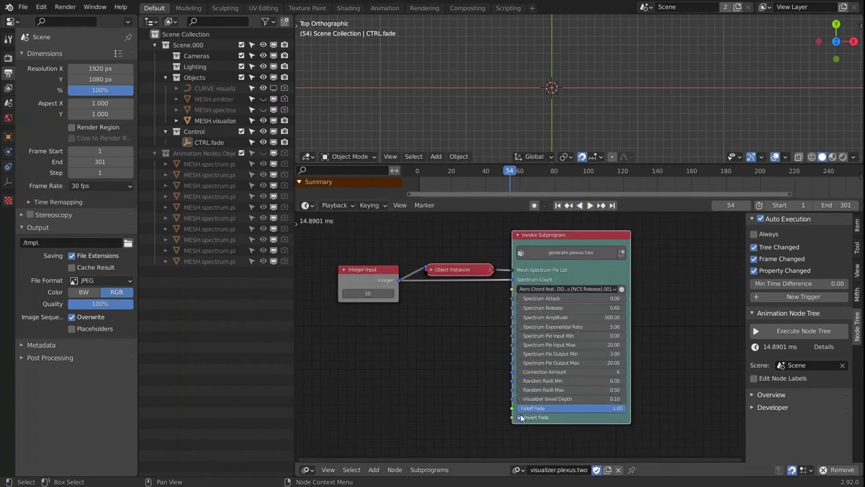
click(520, 417)
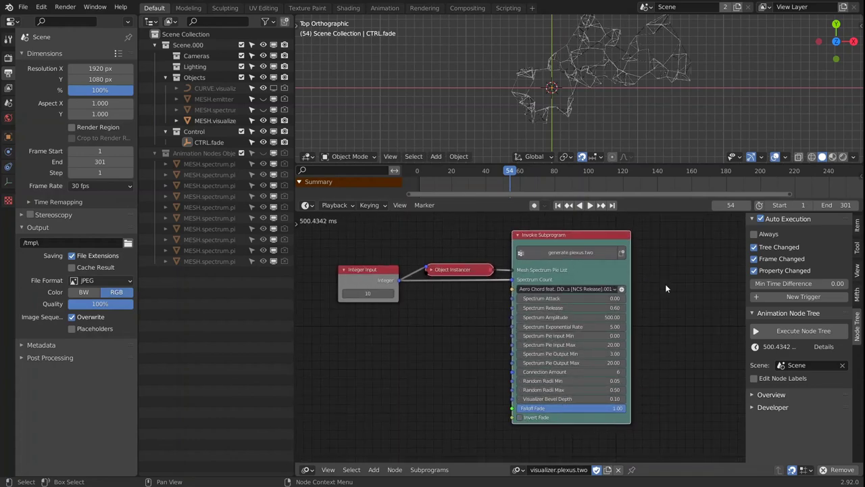
Step: Play the animation to preview the plexus in the top viewport, stopping at frame 147
middle_drag(666, 286, 660, 300)
scroll(643, 108, down, 1)
shift+middle_drag(644, 94, 611, 99)
key(space)
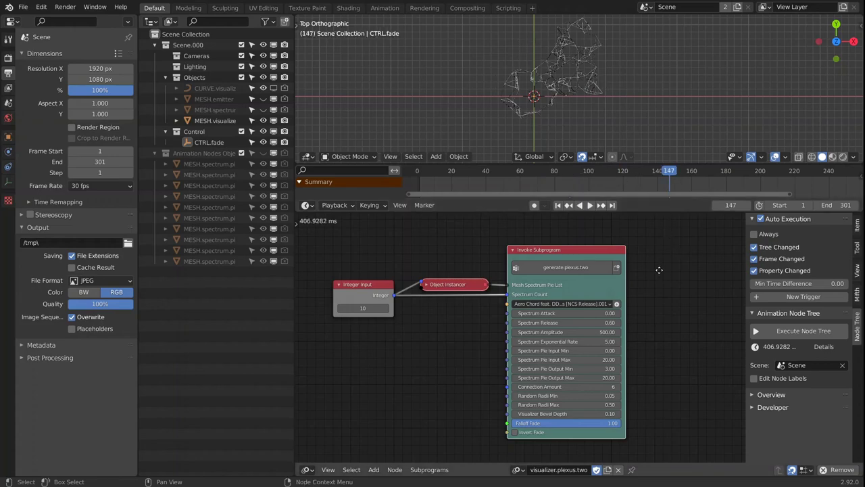
key(space)
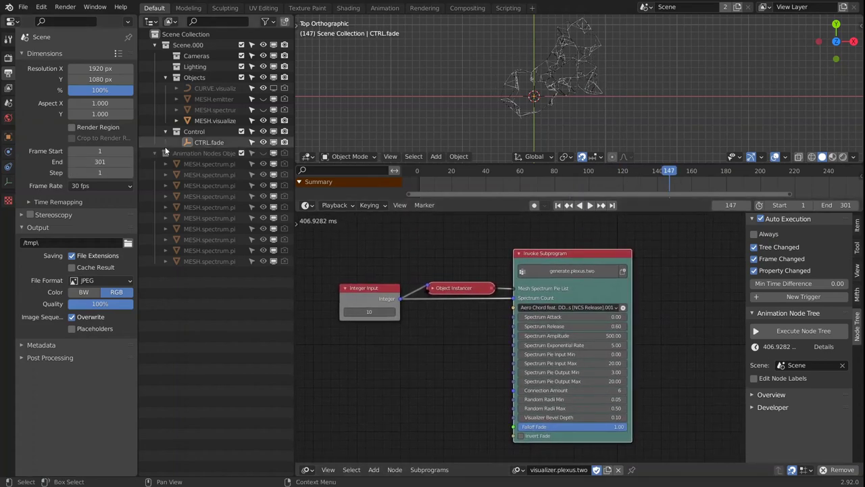
Step: Collapse the Animation Nodes object collection in the scene hierarchy
click(155, 153)
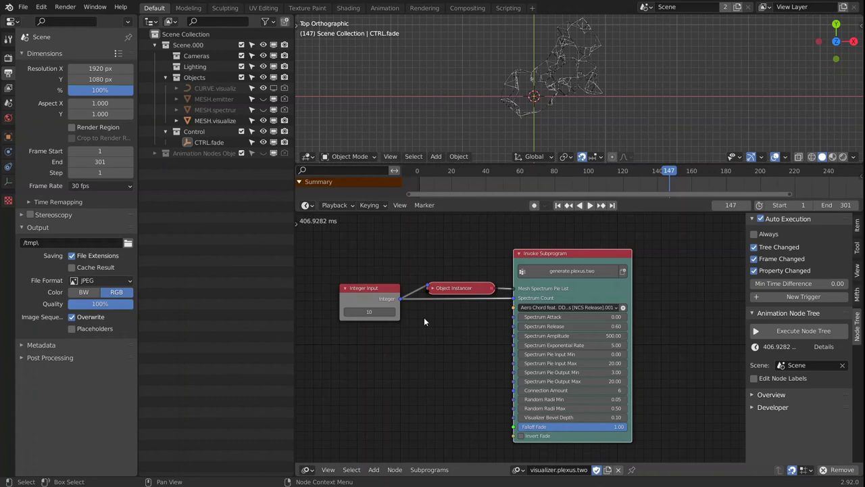
mouse_move(673, 266)
middle_down()
mouse_move(678, 253)
mouse_move(684, 260)
middle_up()
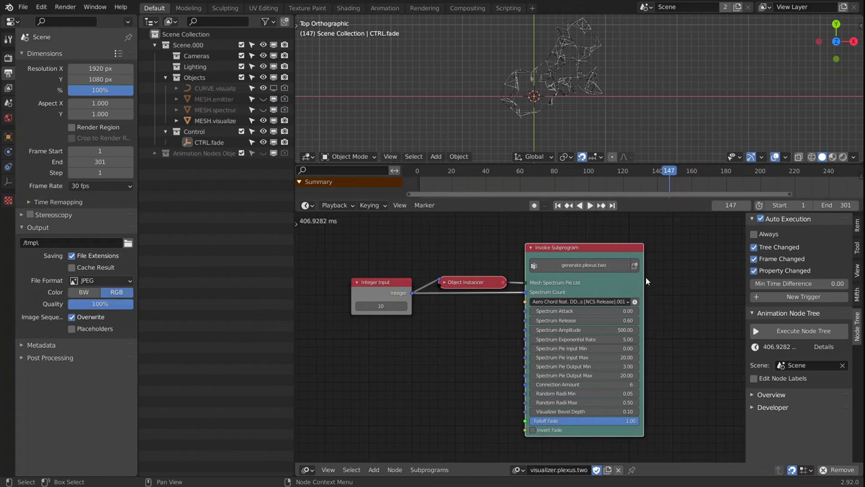
middle_drag(673, 290, 679, 291)
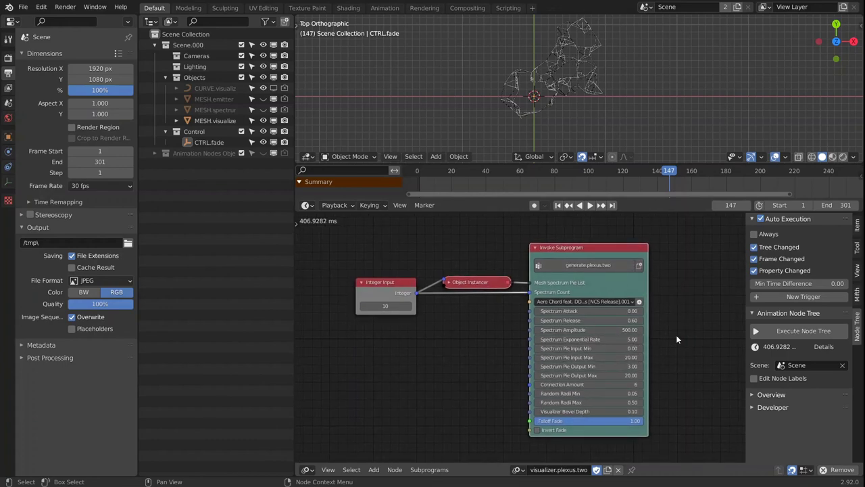
Step: Open the visualizer.nodetree tree and look over its complete node layout
click(518, 469)
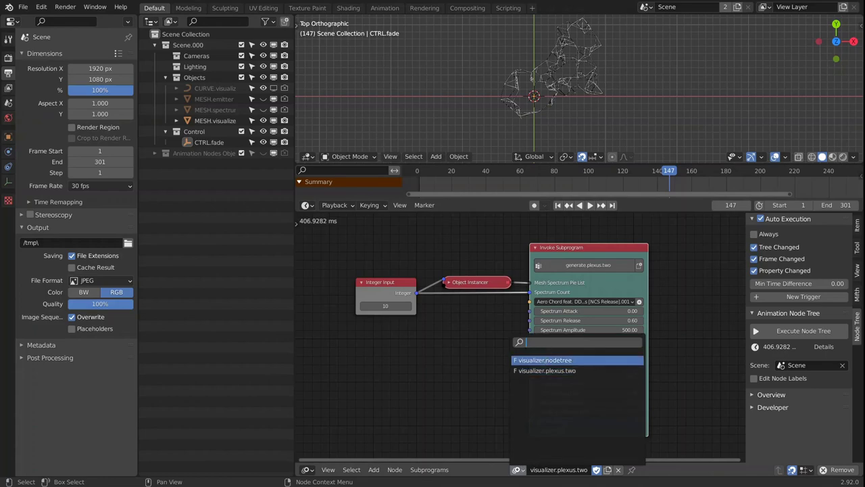
click(574, 360)
key(Home)
middle_drag(495, 303, 421, 265)
middle_drag(510, 365, 521, 282)
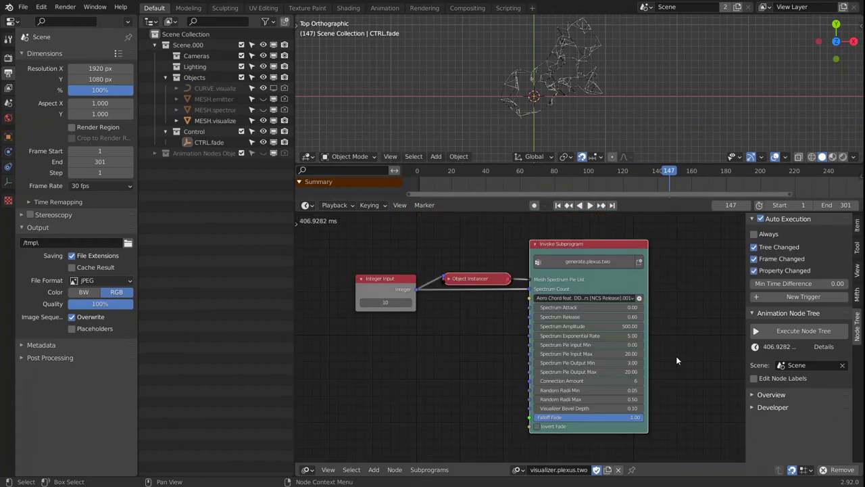